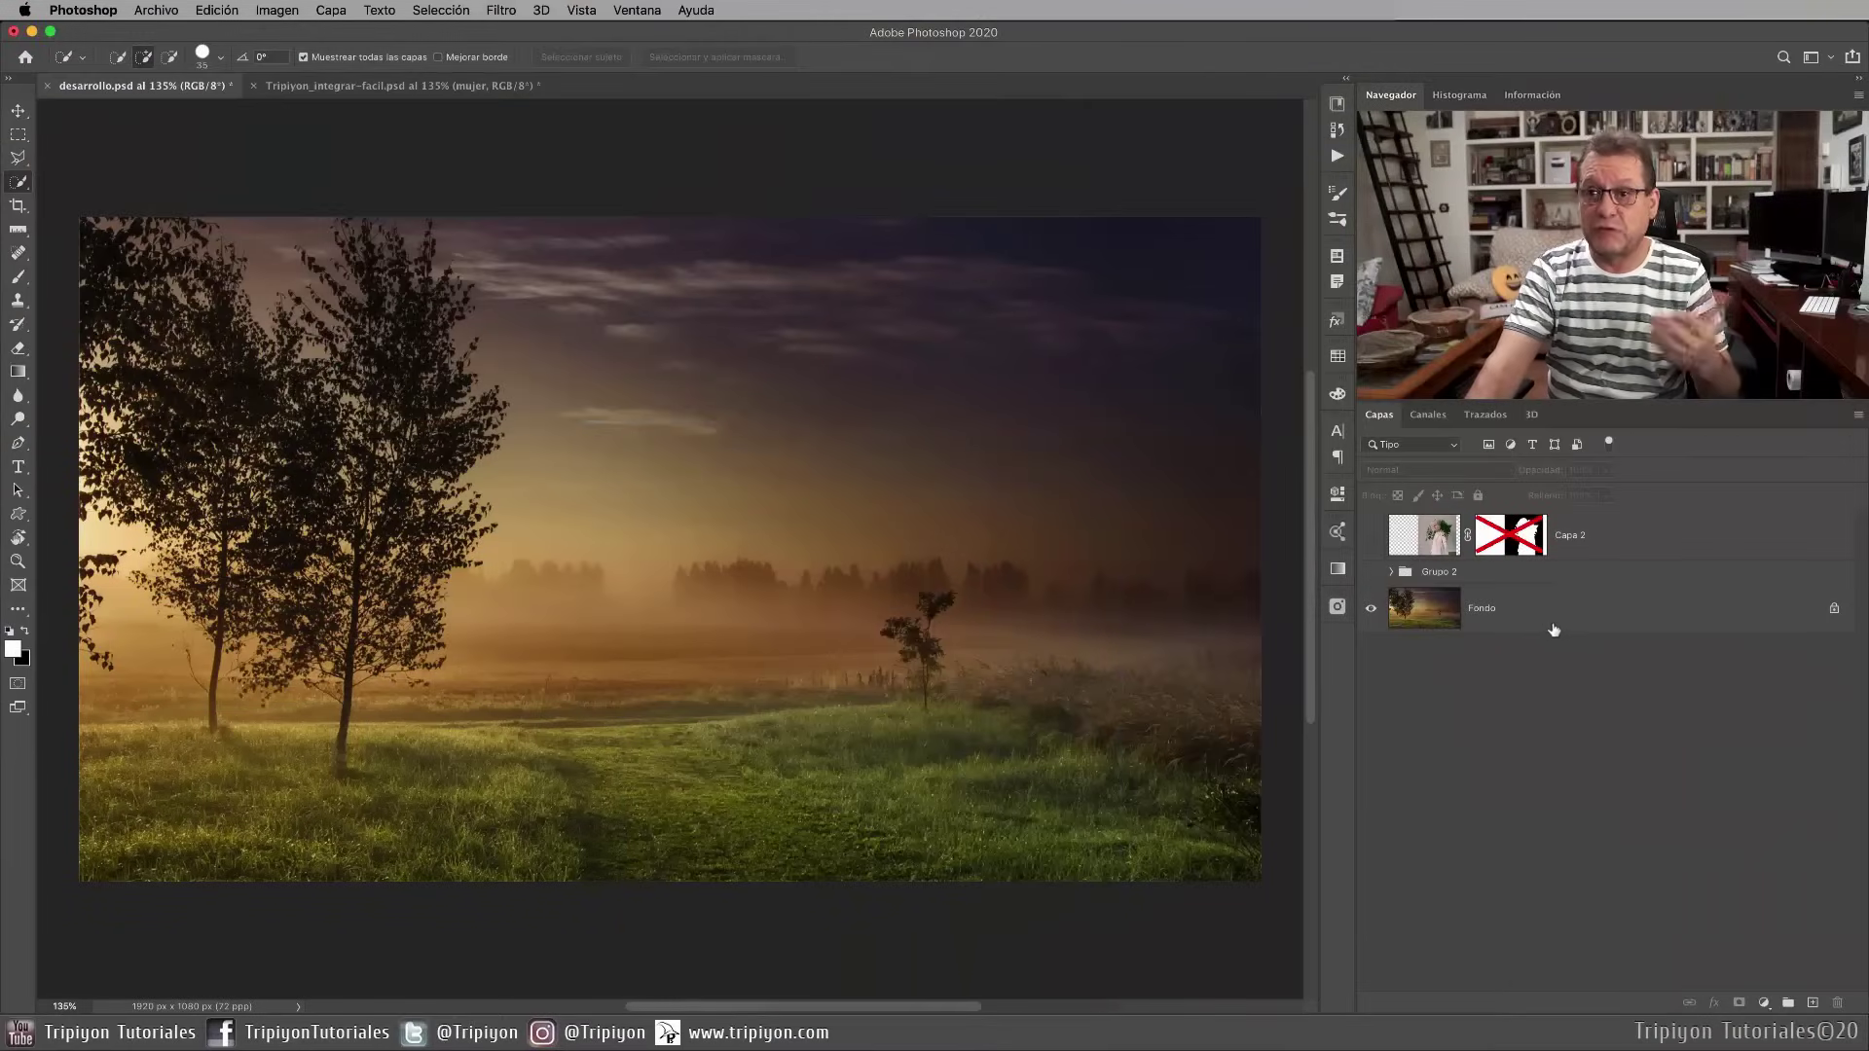
Toggle the visibility of Capa 2 and Grupo 2 in desarrollo.psd to compare the woman and landscape
{"action": "left_click", "coordinate": [1371, 535]}
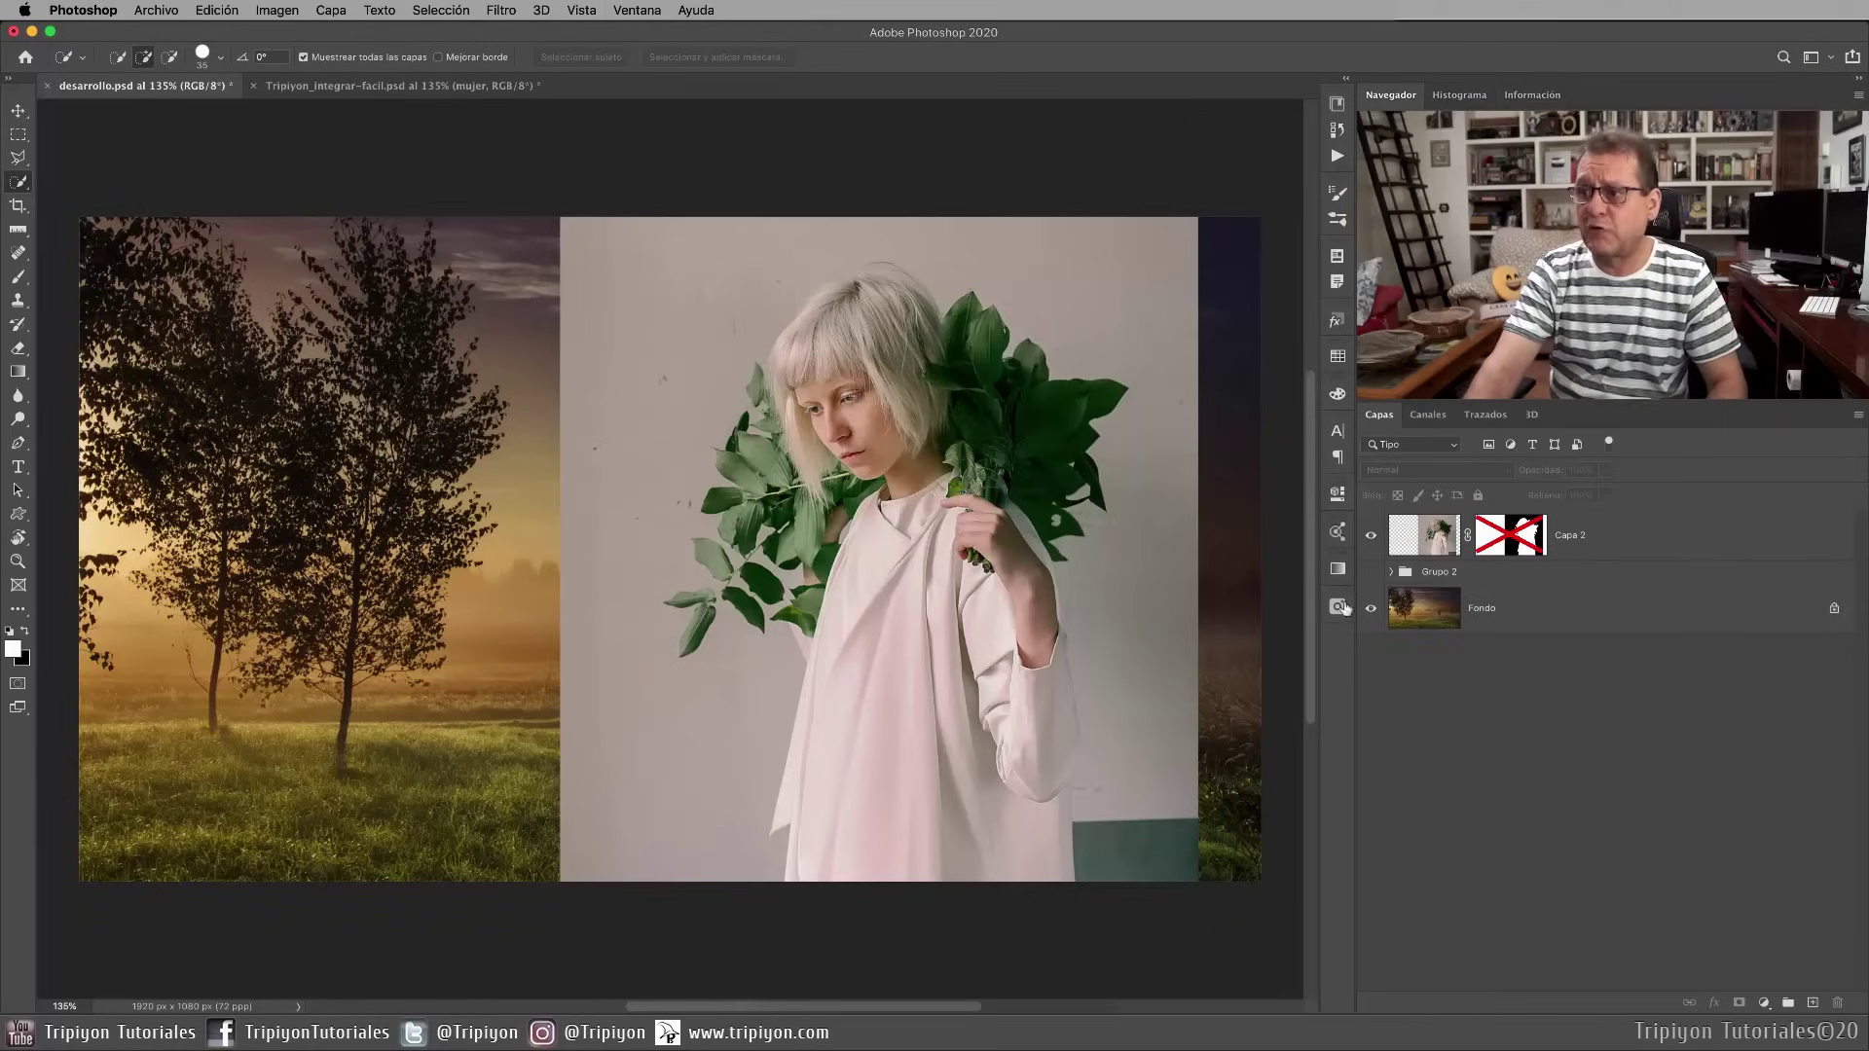
{"action": "left_click", "coordinate": [1372, 535]}
{"action": "left_click", "coordinate": [1369, 571]}
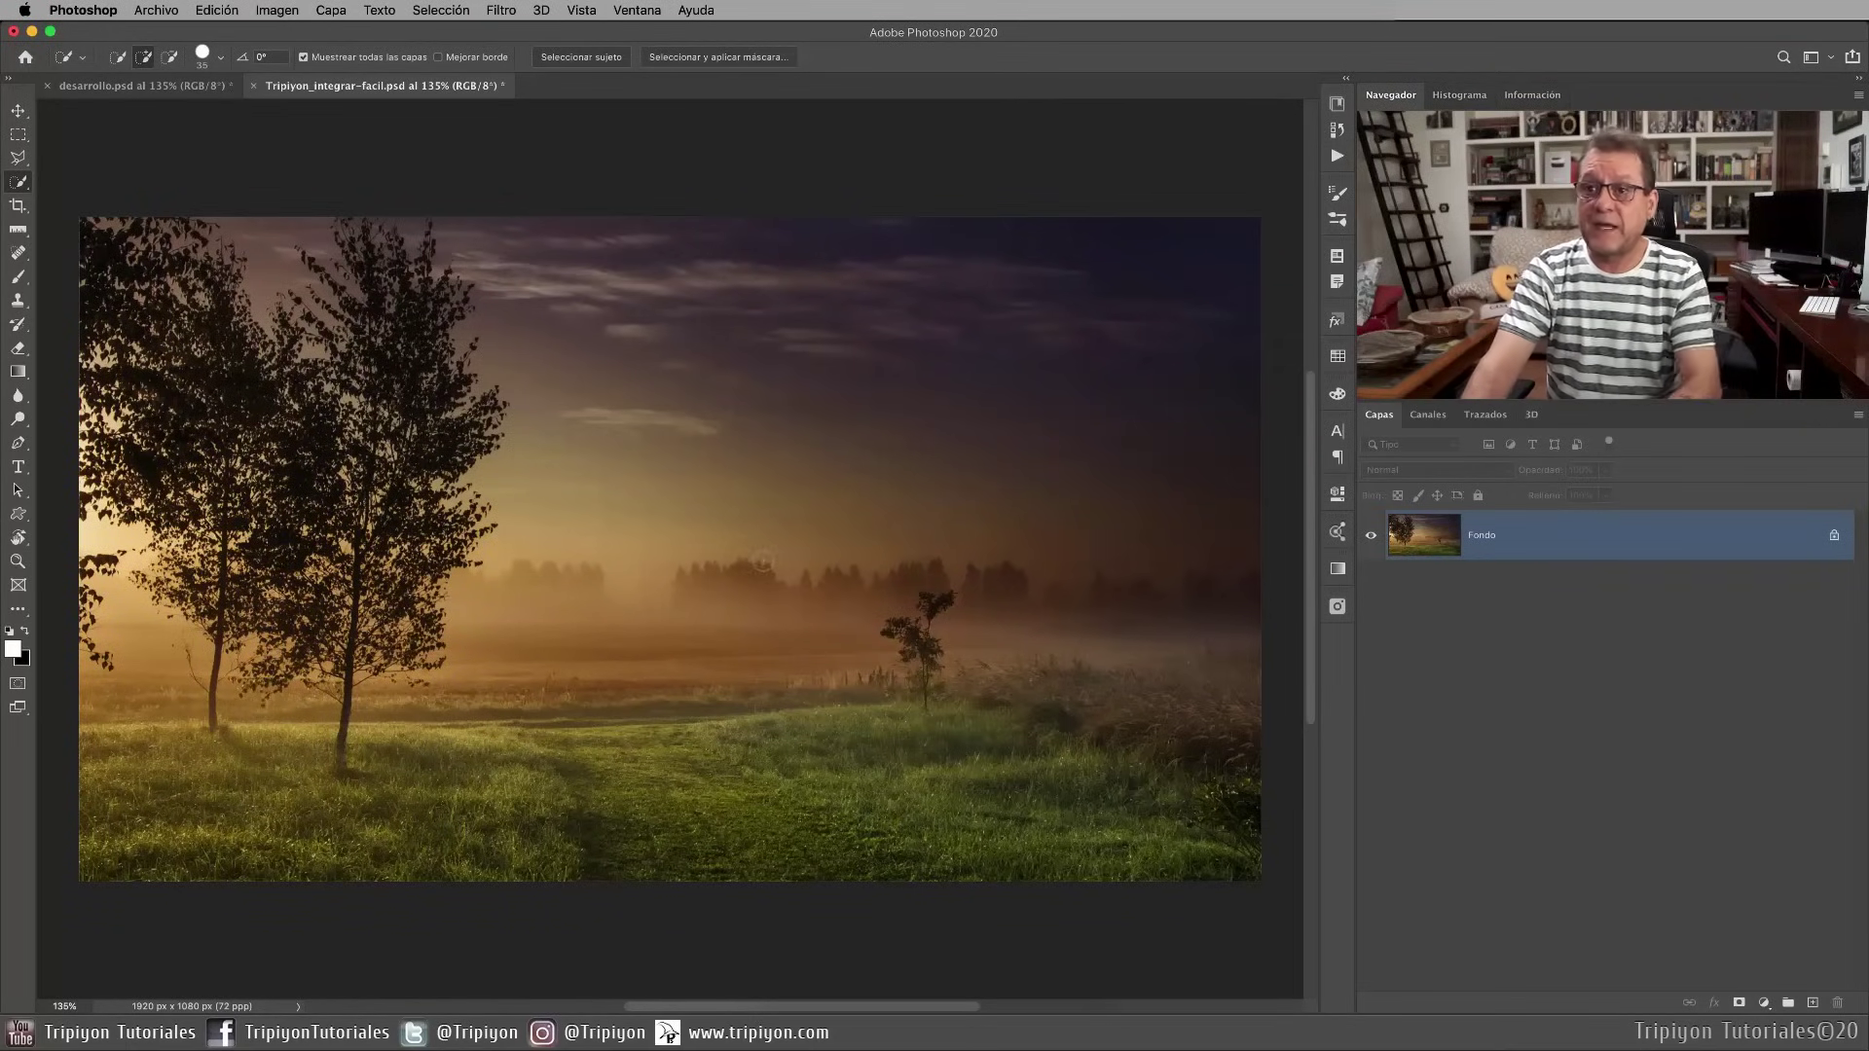
Place the mujer graphic from the Libraries panel into the meadow document with Colocar capas
{"action": "left_click", "coordinate": [1339, 103]}
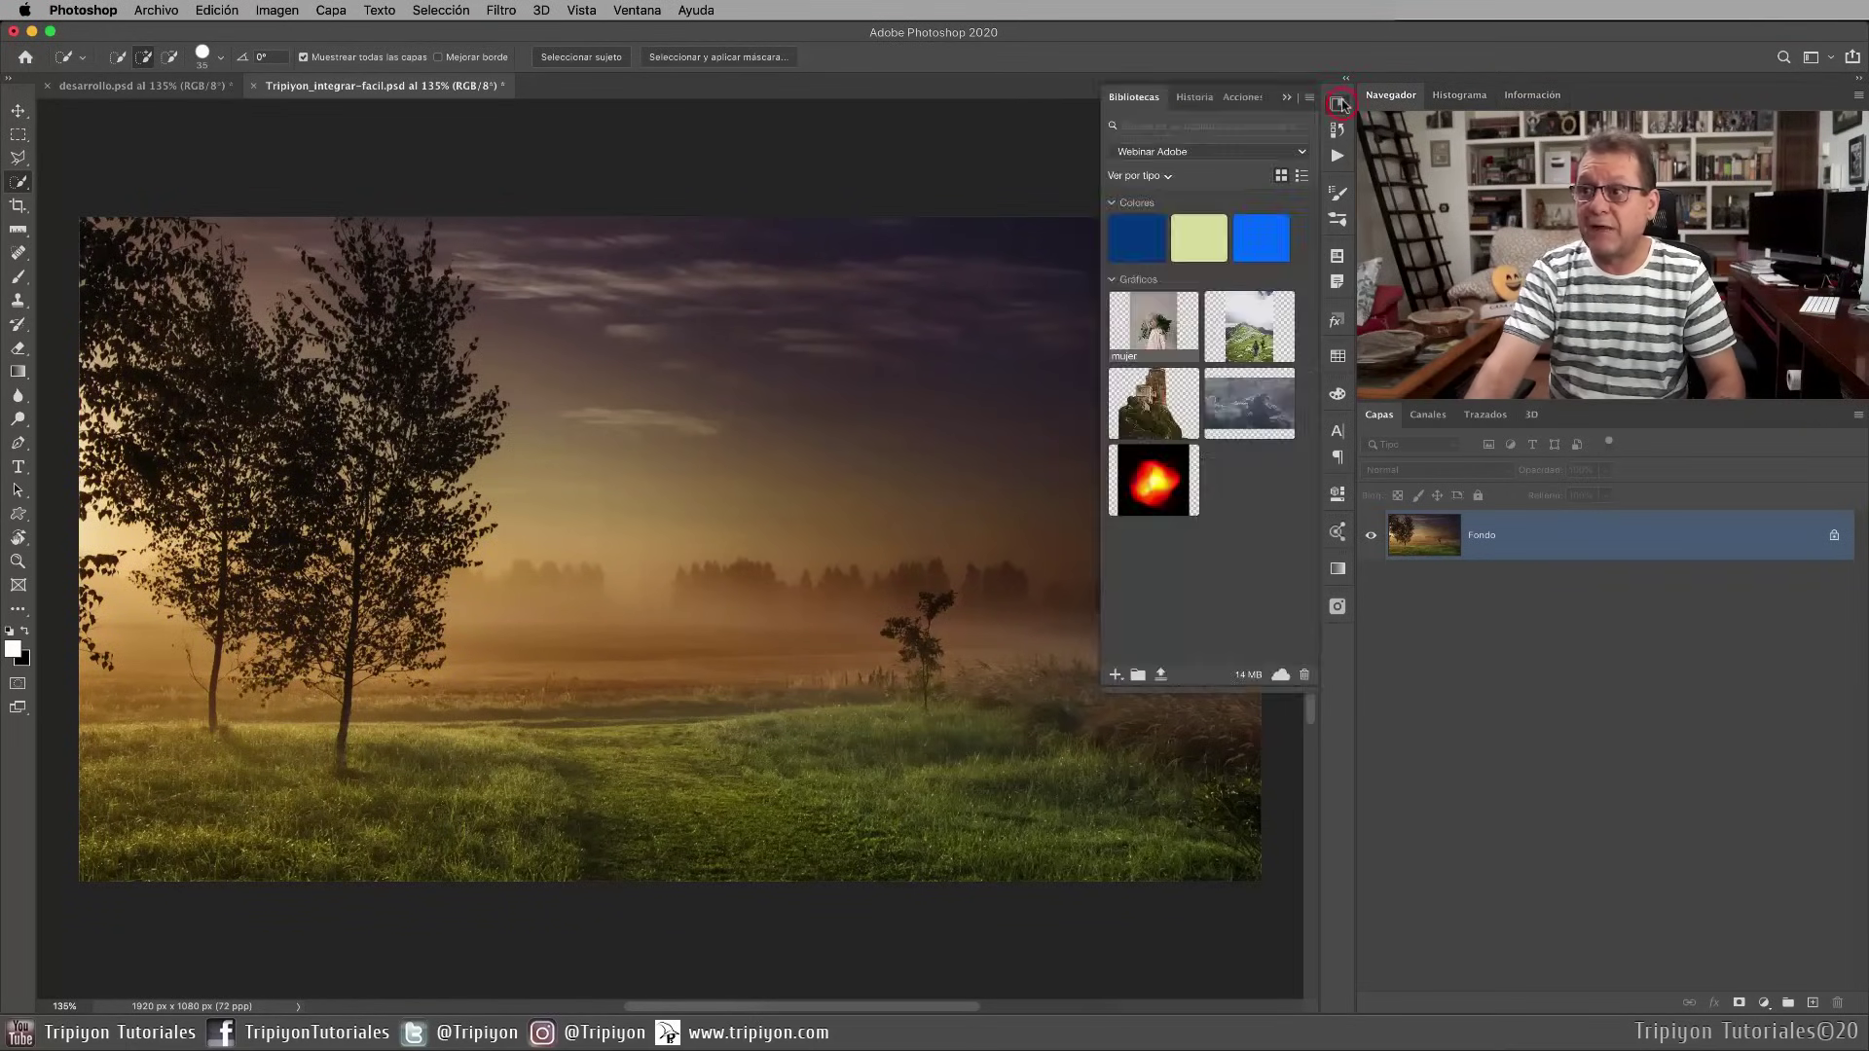
{"action": "right_click", "coordinate": [1154, 312]}
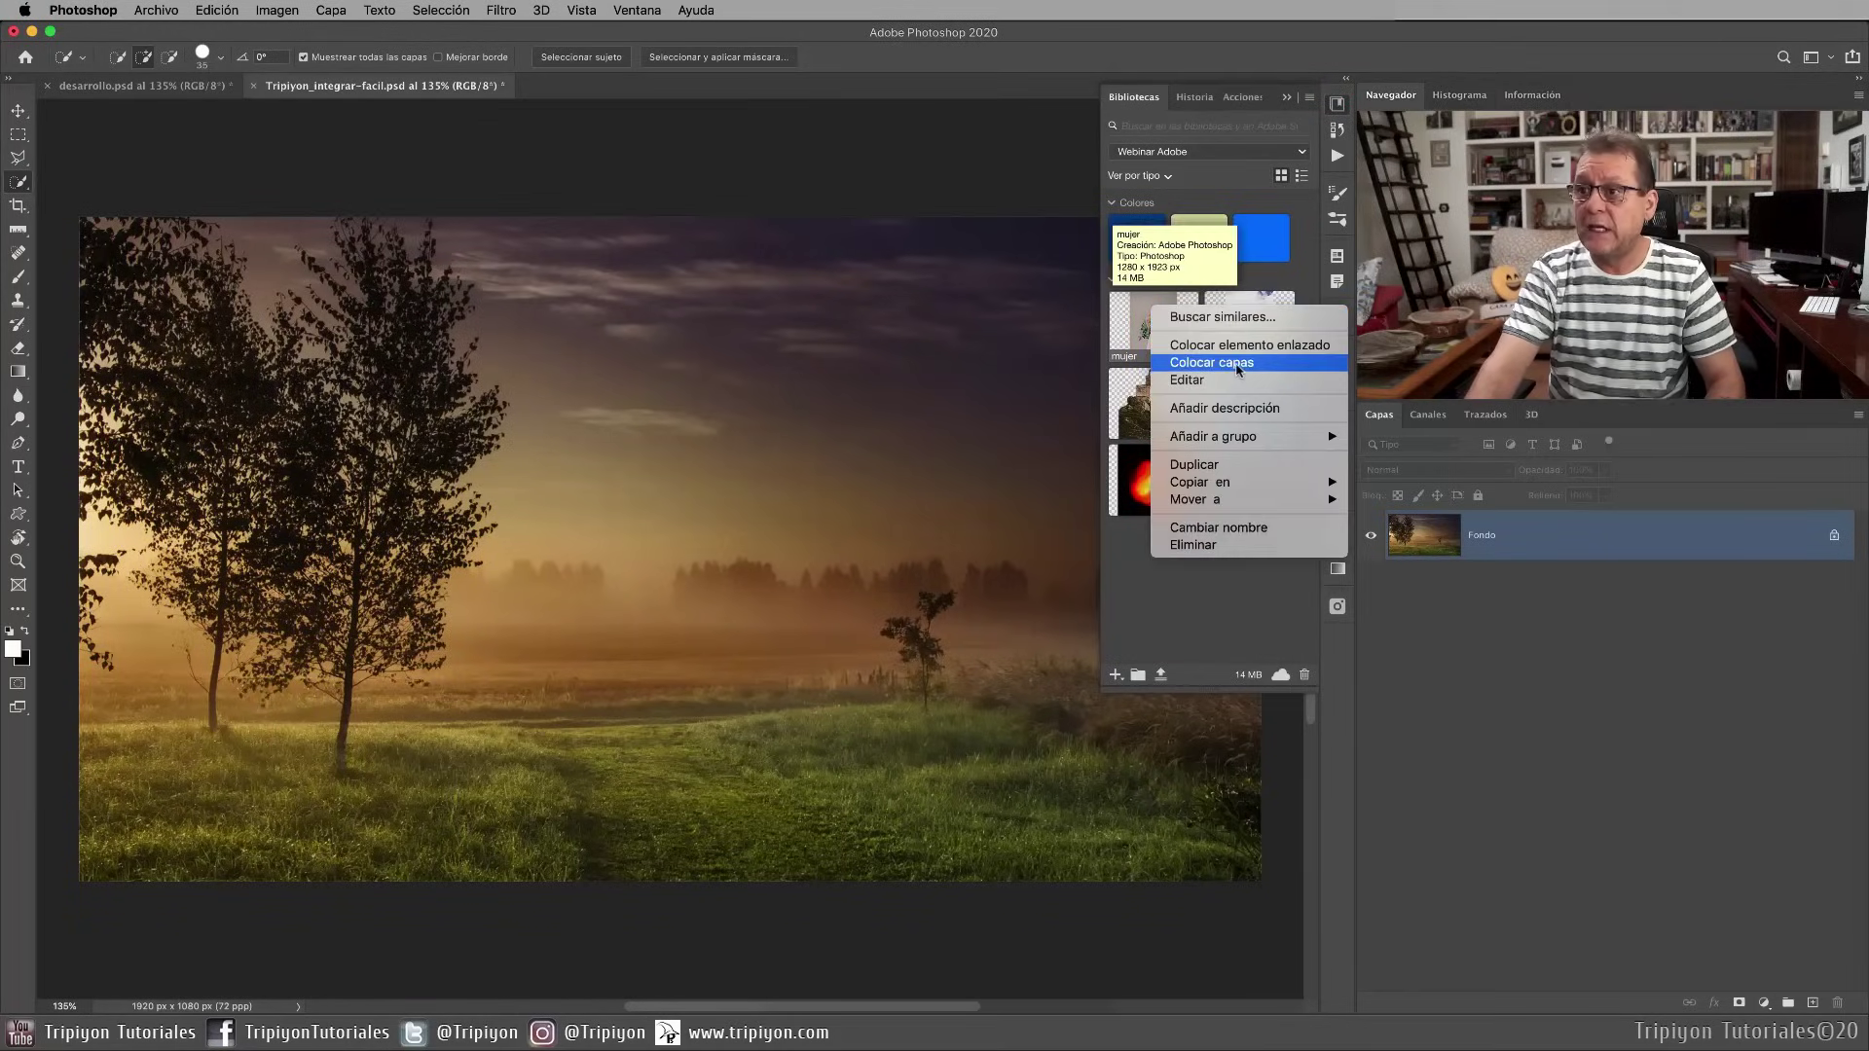
{"action": "left_click", "coordinate": [1238, 363]}
{"action": "left_click", "coordinate": [1338, 105]}
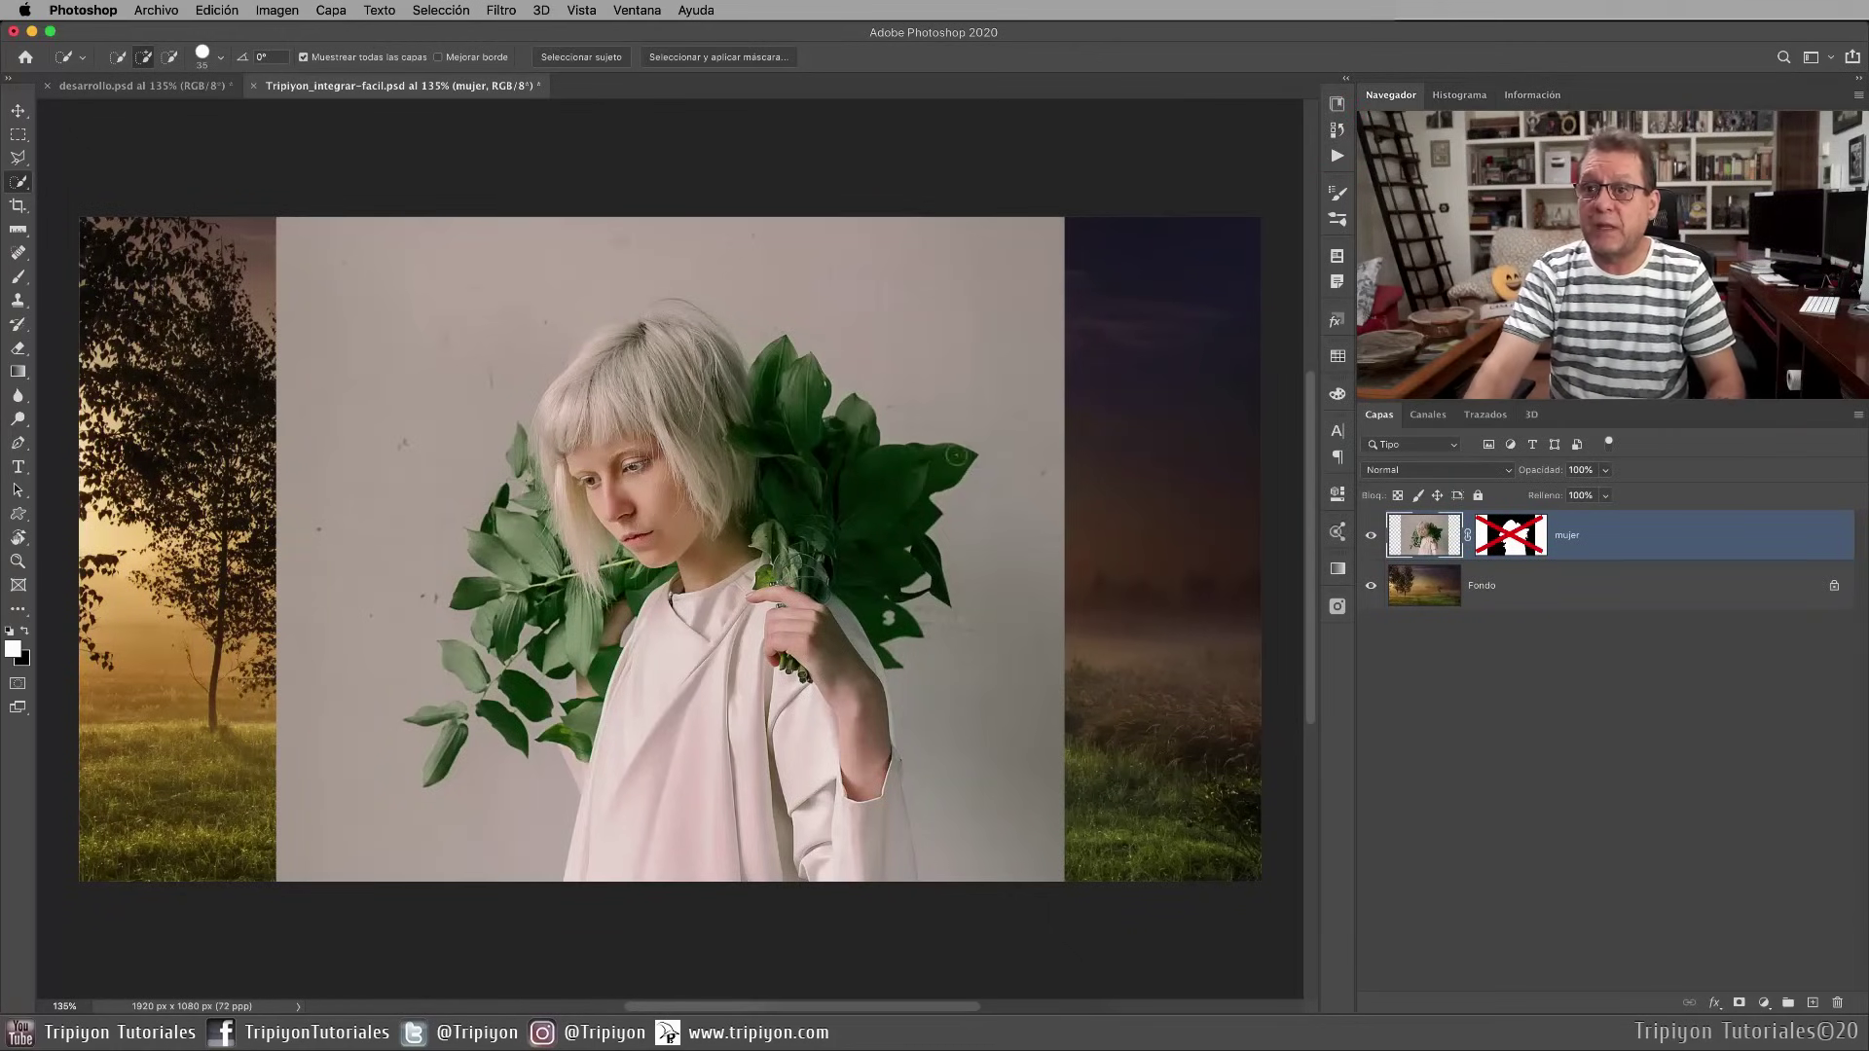
Free-transform the mujer layer down to about 83% and move it to the meadow's right side
{"action": "left_click", "coordinate": [216, 10]}
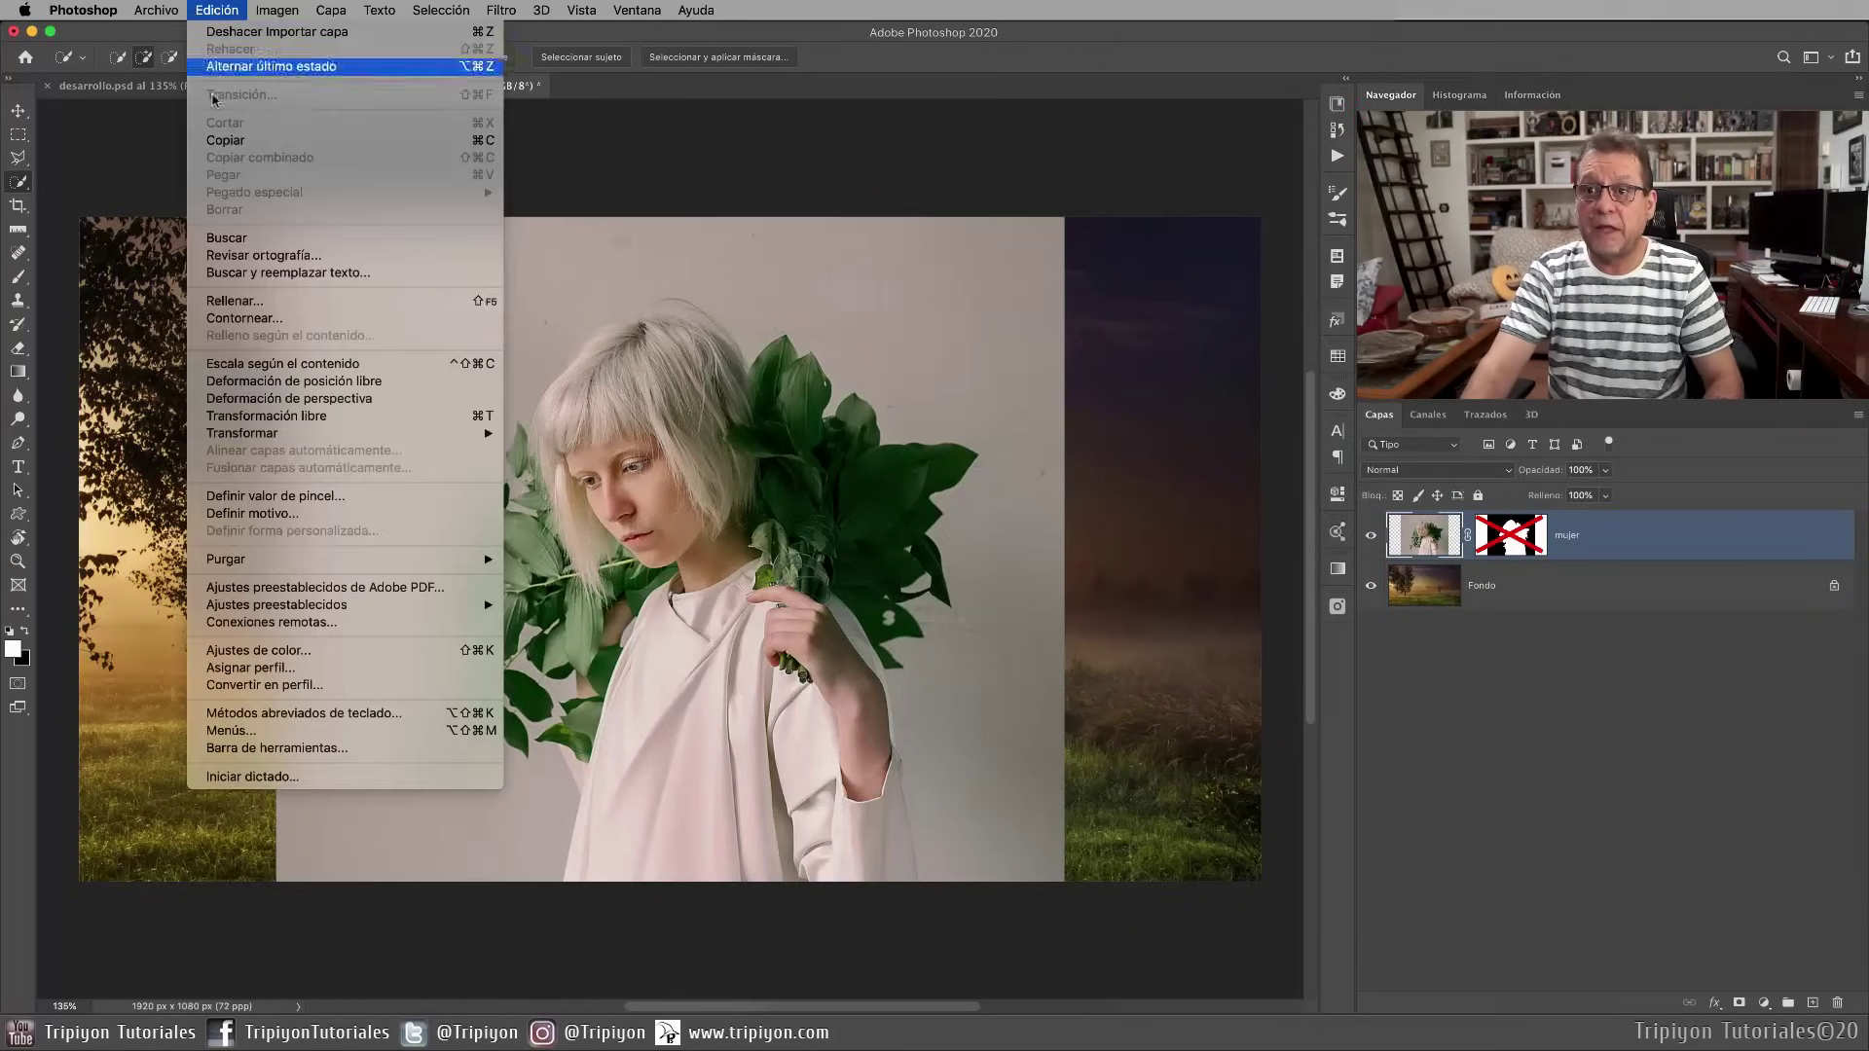
{"action": "left_click", "coordinate": [282, 417]}
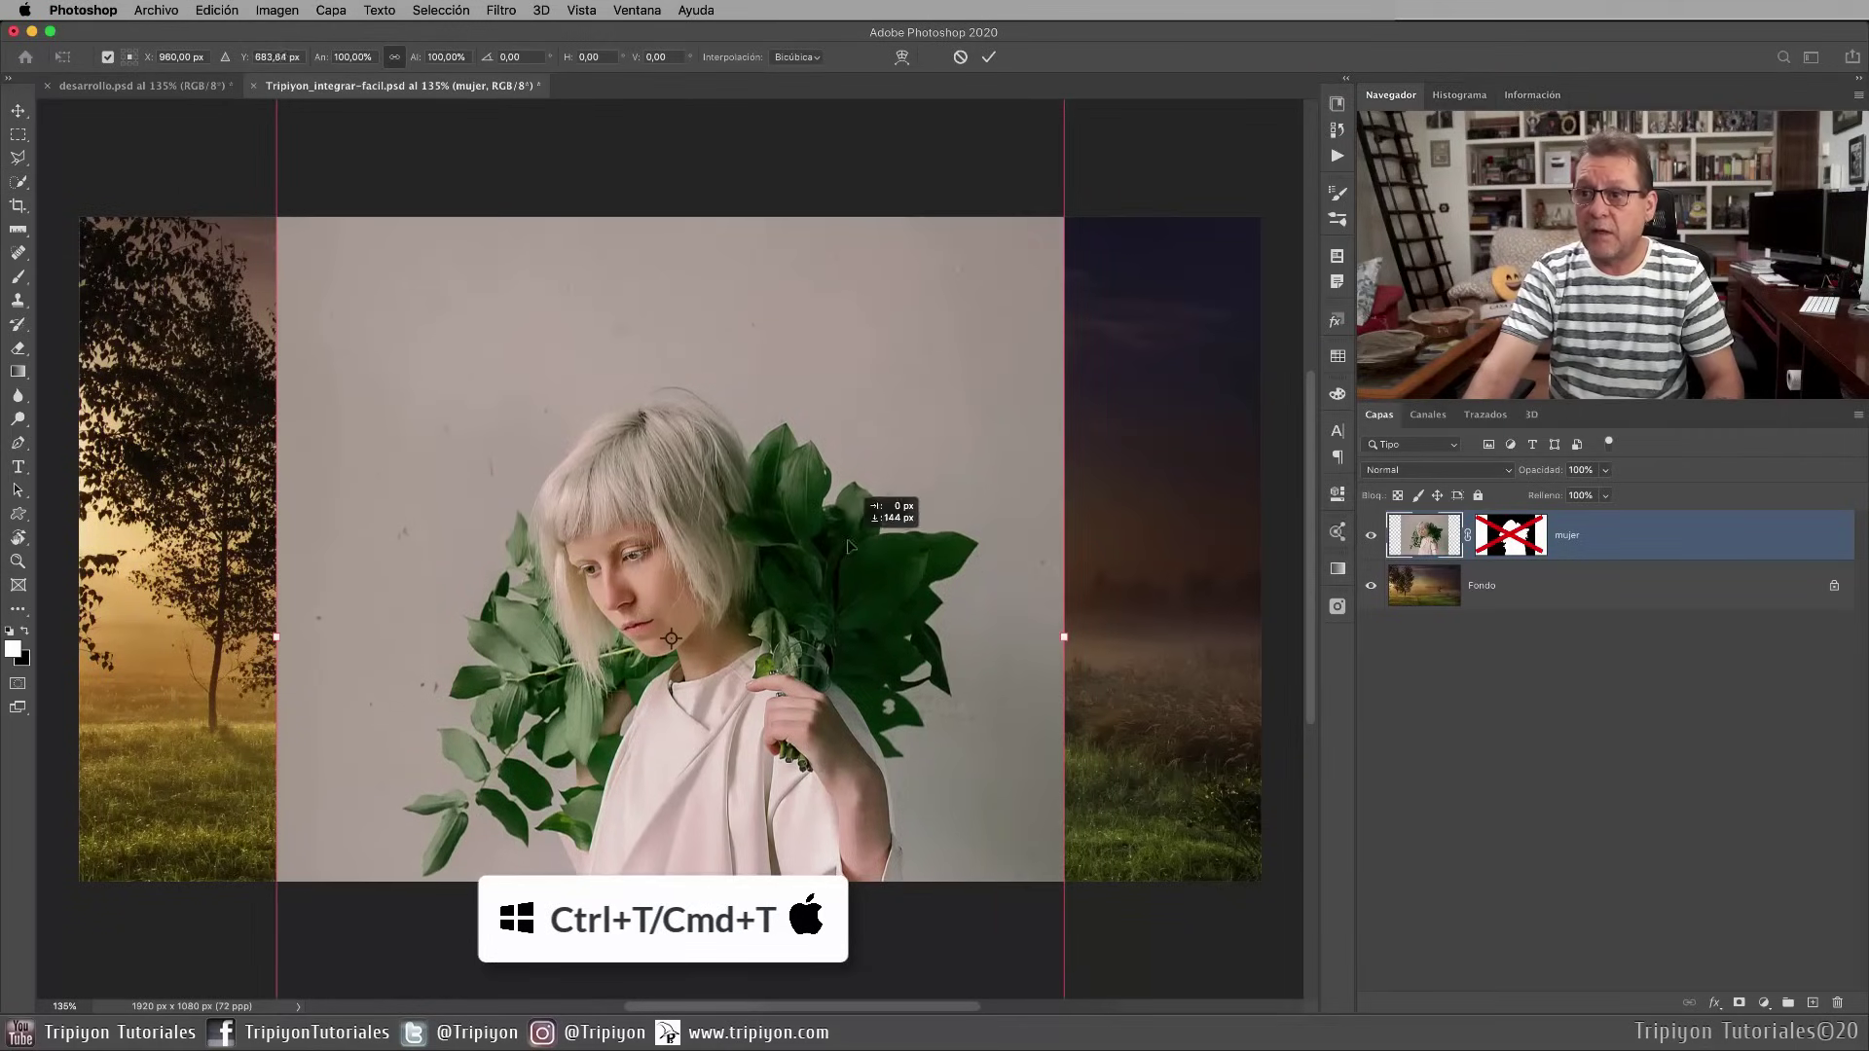
{"action": "left_click_drag", "start_coordinate": [672, 583], "coordinate": [645, 814]}
{"action": "left_click_drag", "start_coordinate": [1032, 187], "coordinate": [821, 501]}
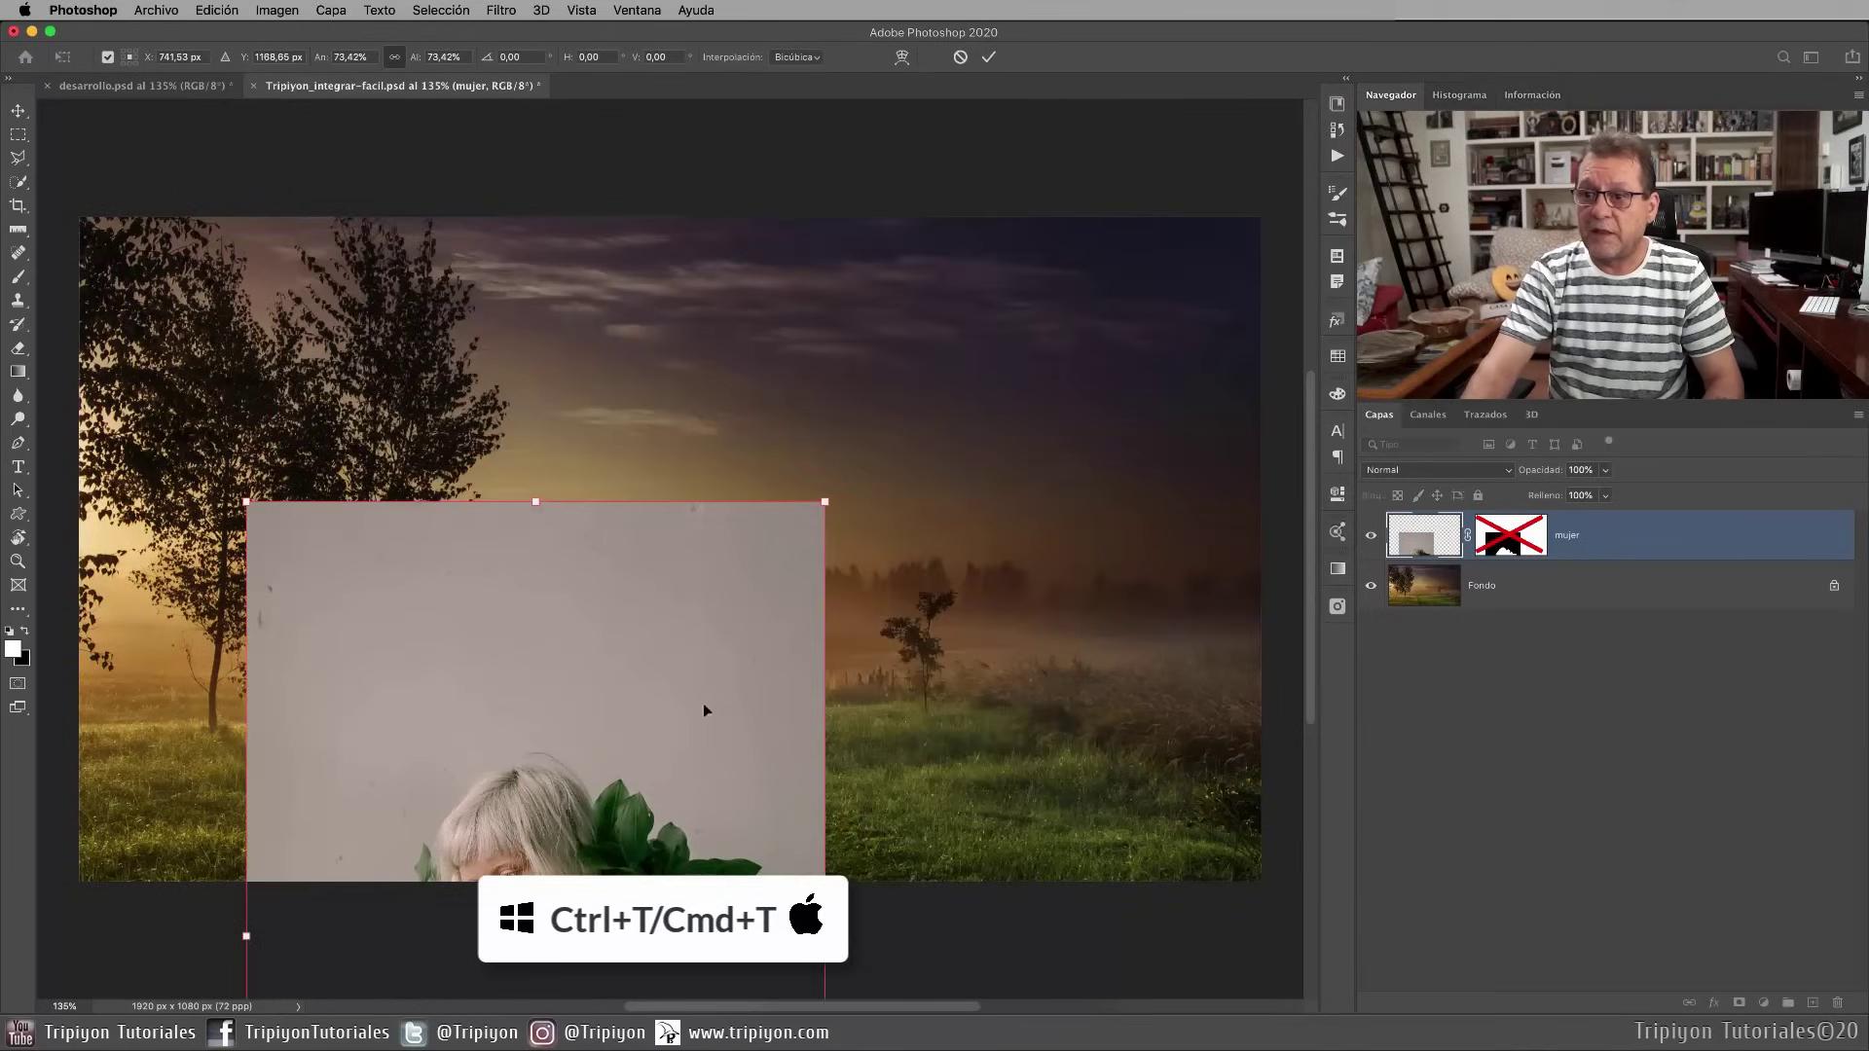
{"action": "mouse_move", "coordinate": [703, 702]}
{"action": "left_mouse_down"}
{"action": "mouse_move", "coordinate": [1061, 224]}
{"action": "mouse_move", "coordinate": [1043, 272]}
{"action": "left_mouse_up"}
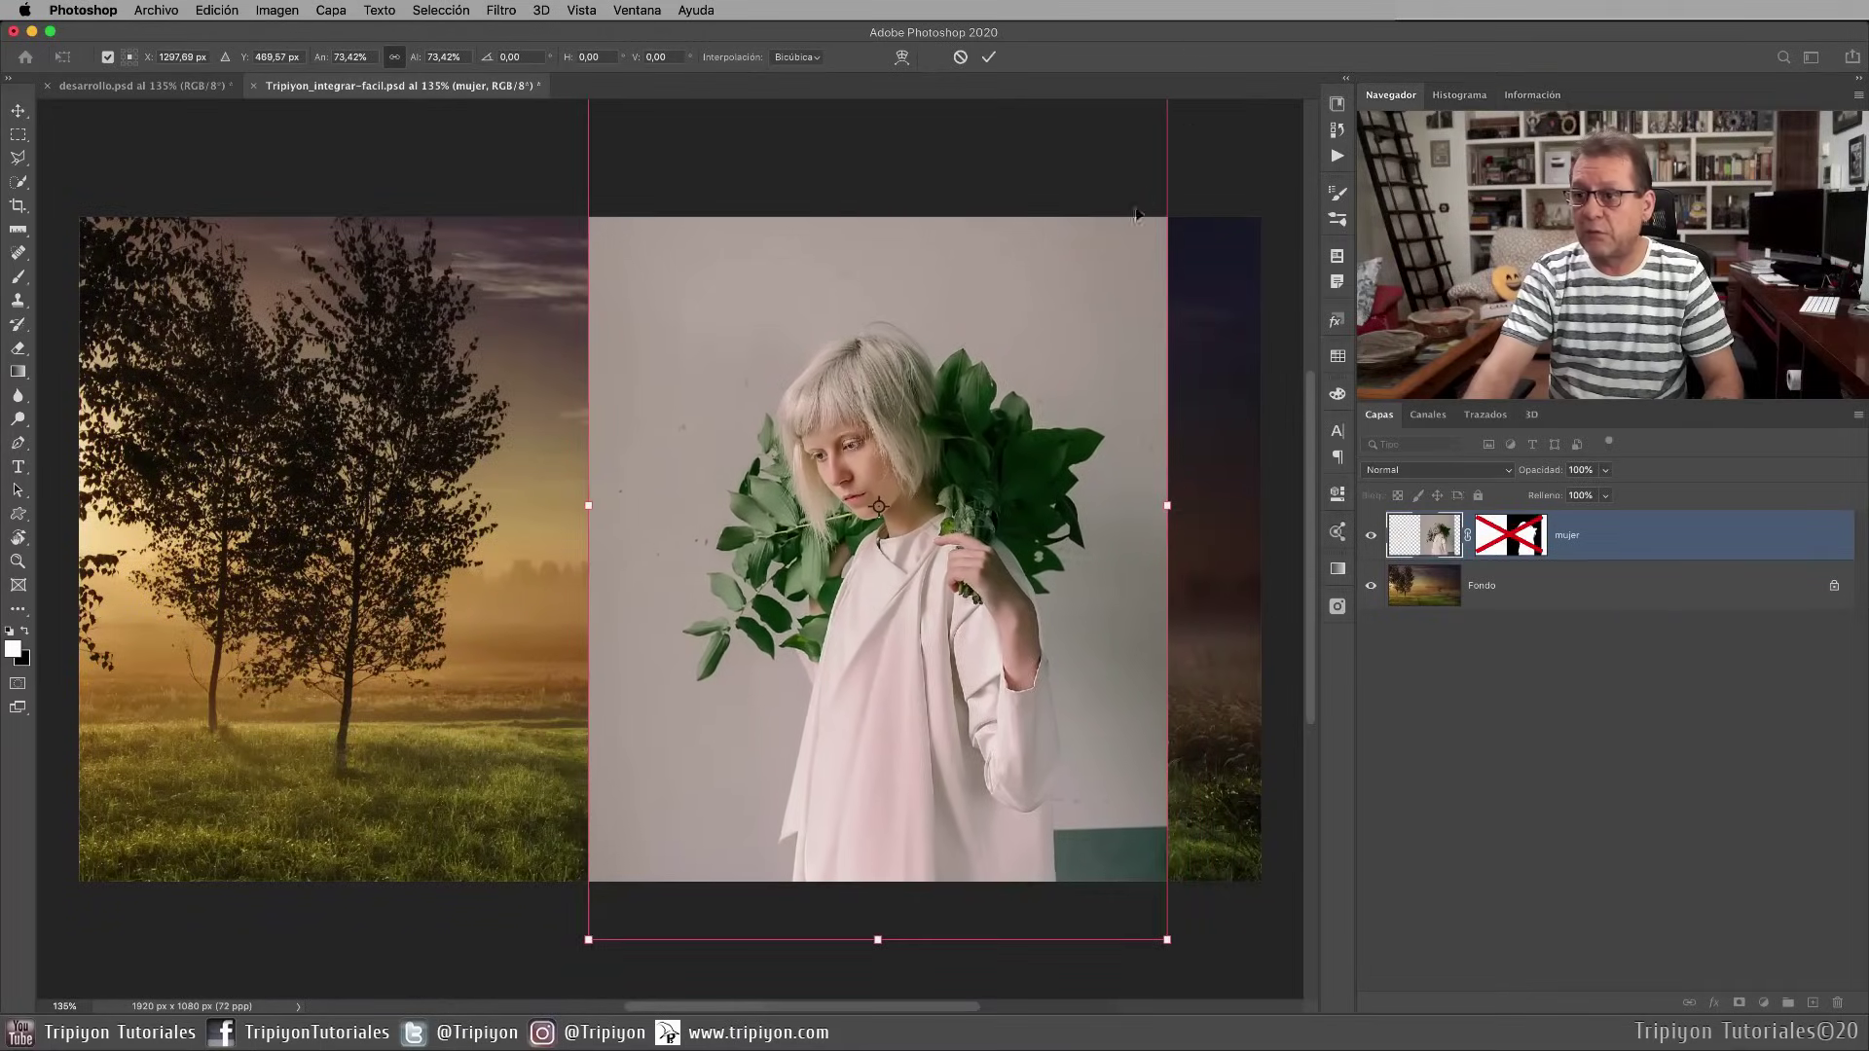
{"action": "scroll", "coordinate": [1020, 511], "scroll_direction": "down", "scroll_amount": 5}
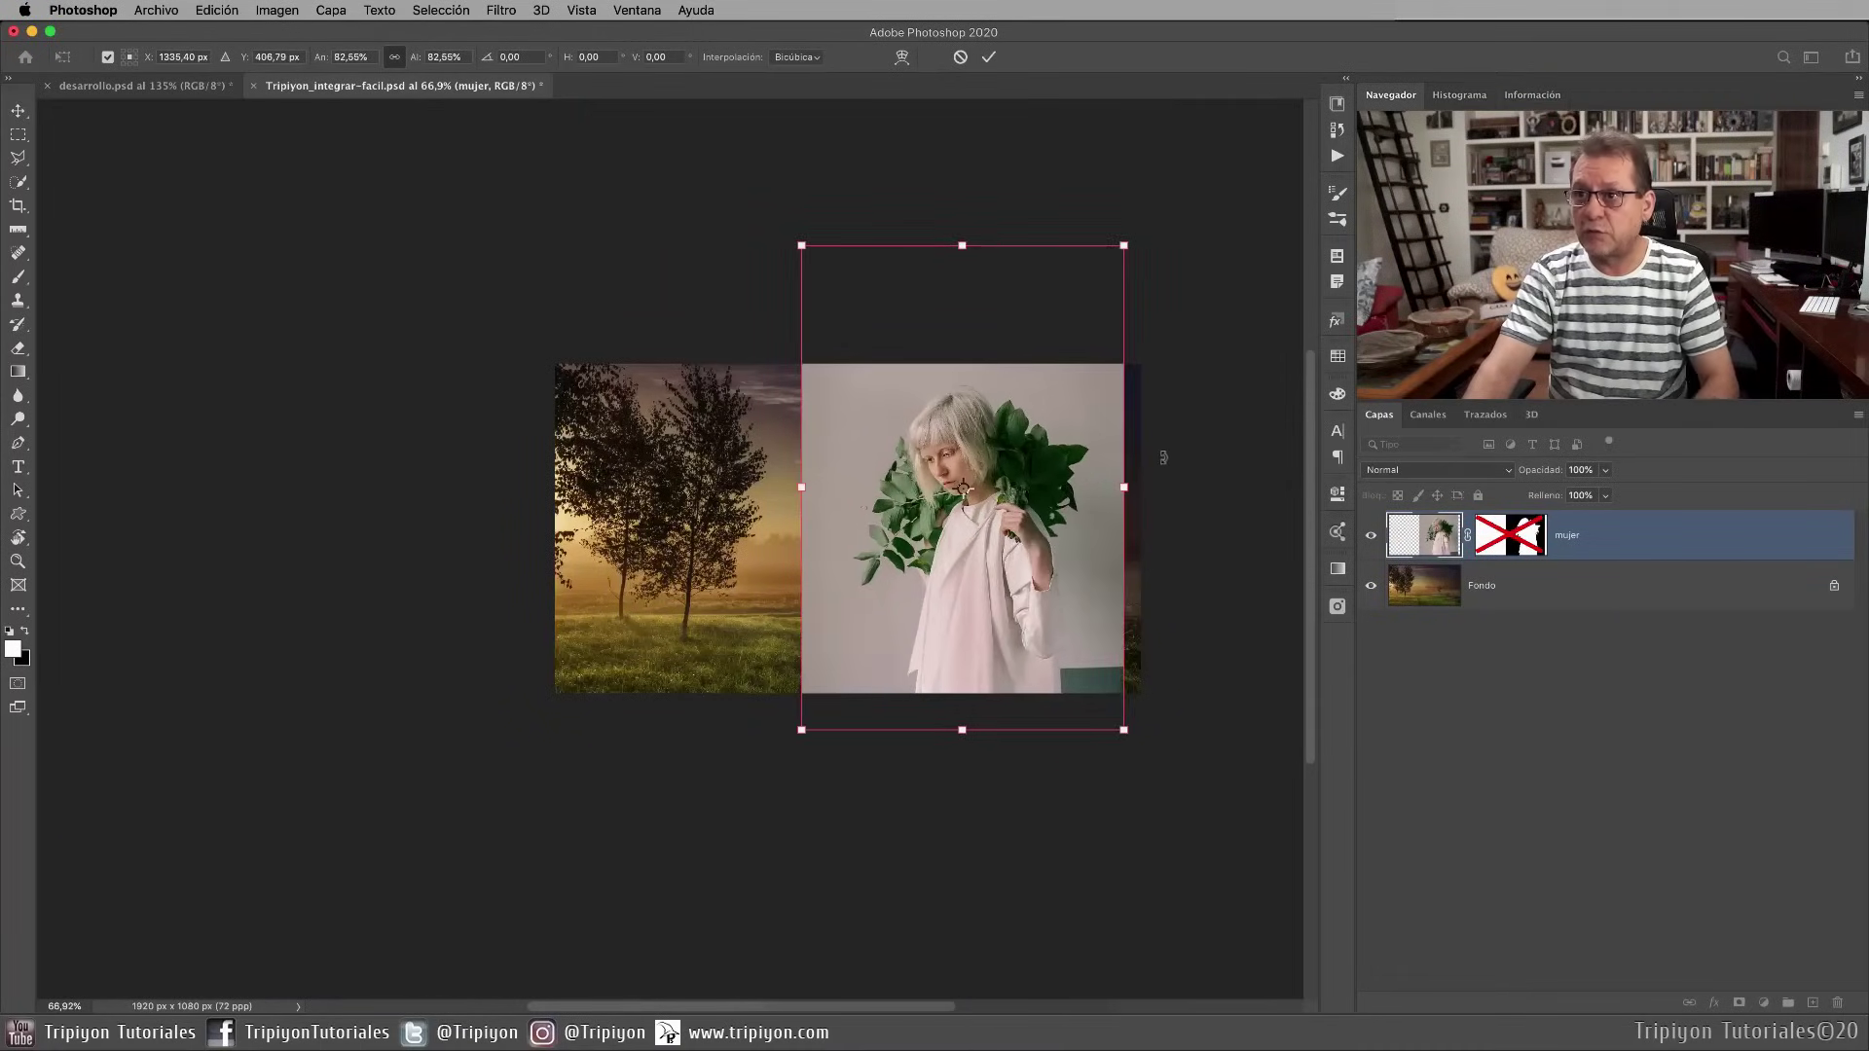
{"action": "left_click", "coordinate": [988, 56]}
{"action": "key", "text": "w"}
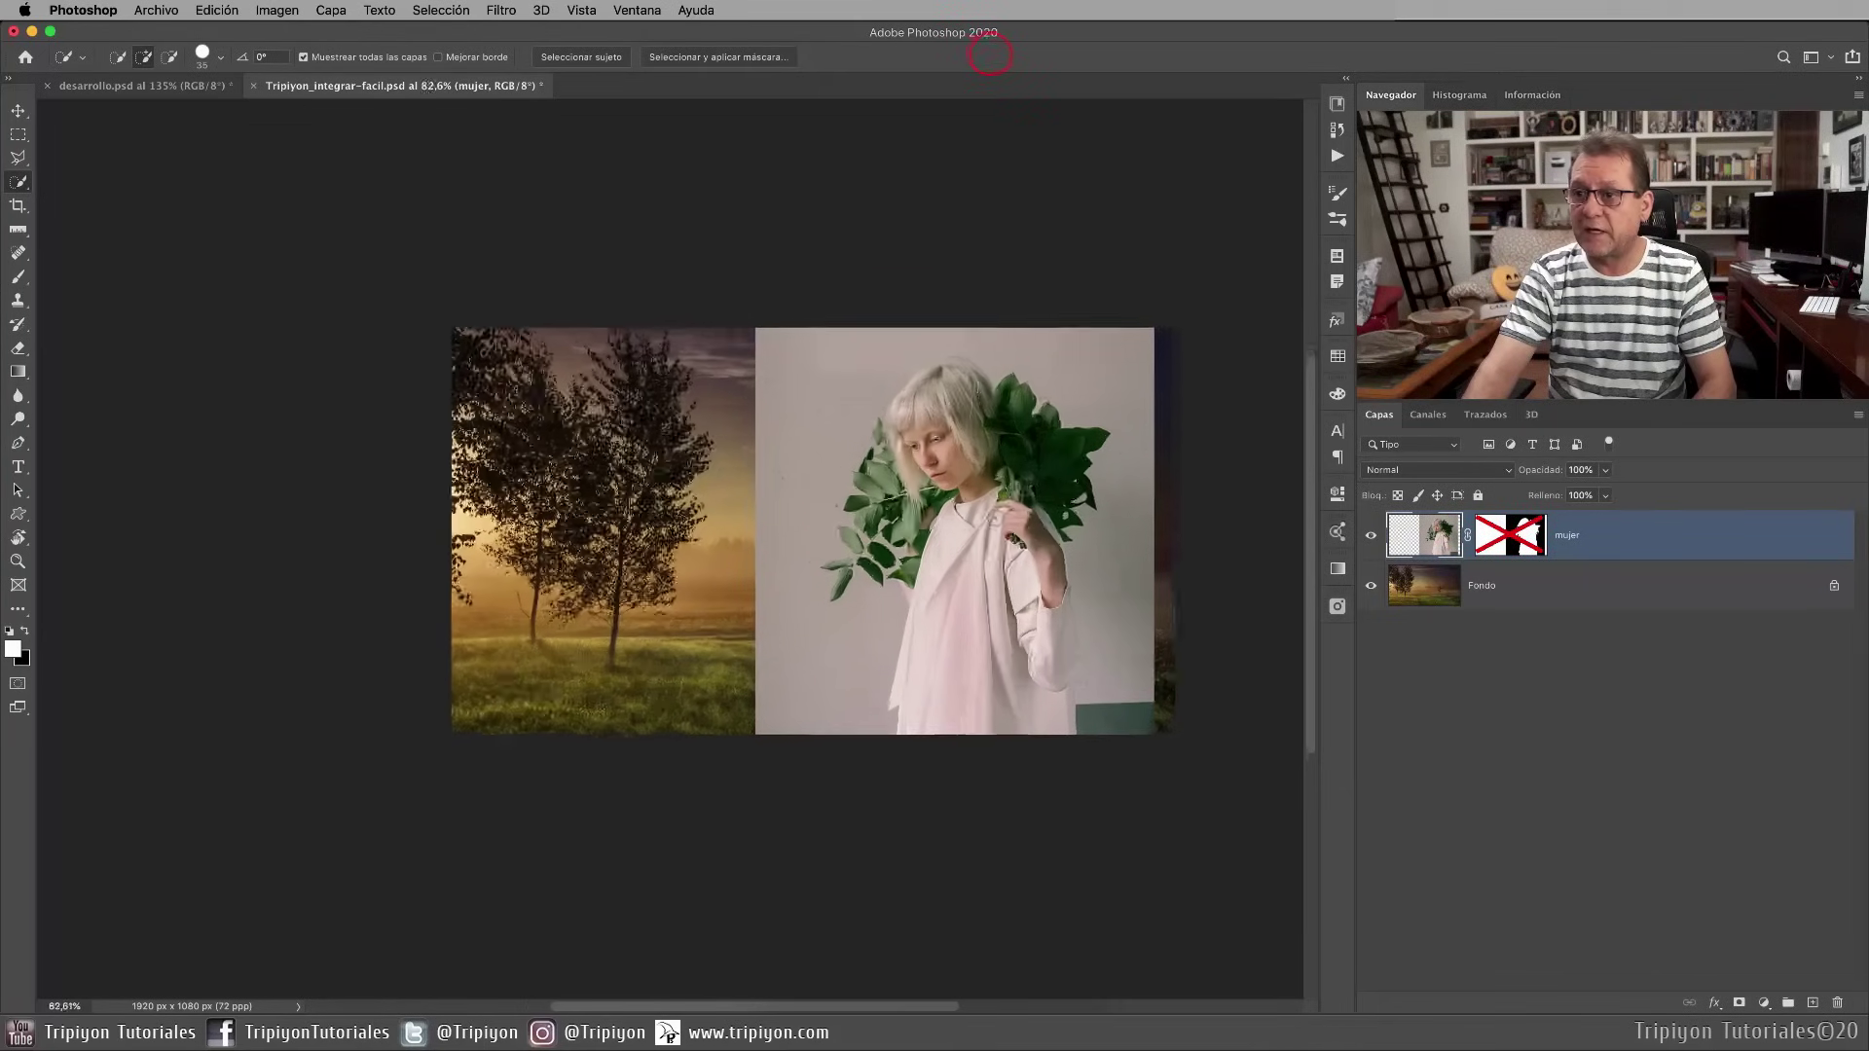
{"action": "scroll", "coordinate": [993, 518], "scroll_direction": "up", "scroll_amount": 5}
{"action": "scroll", "coordinate": [1003, 584], "scroll_direction": "down", "scroll_amount": 1}
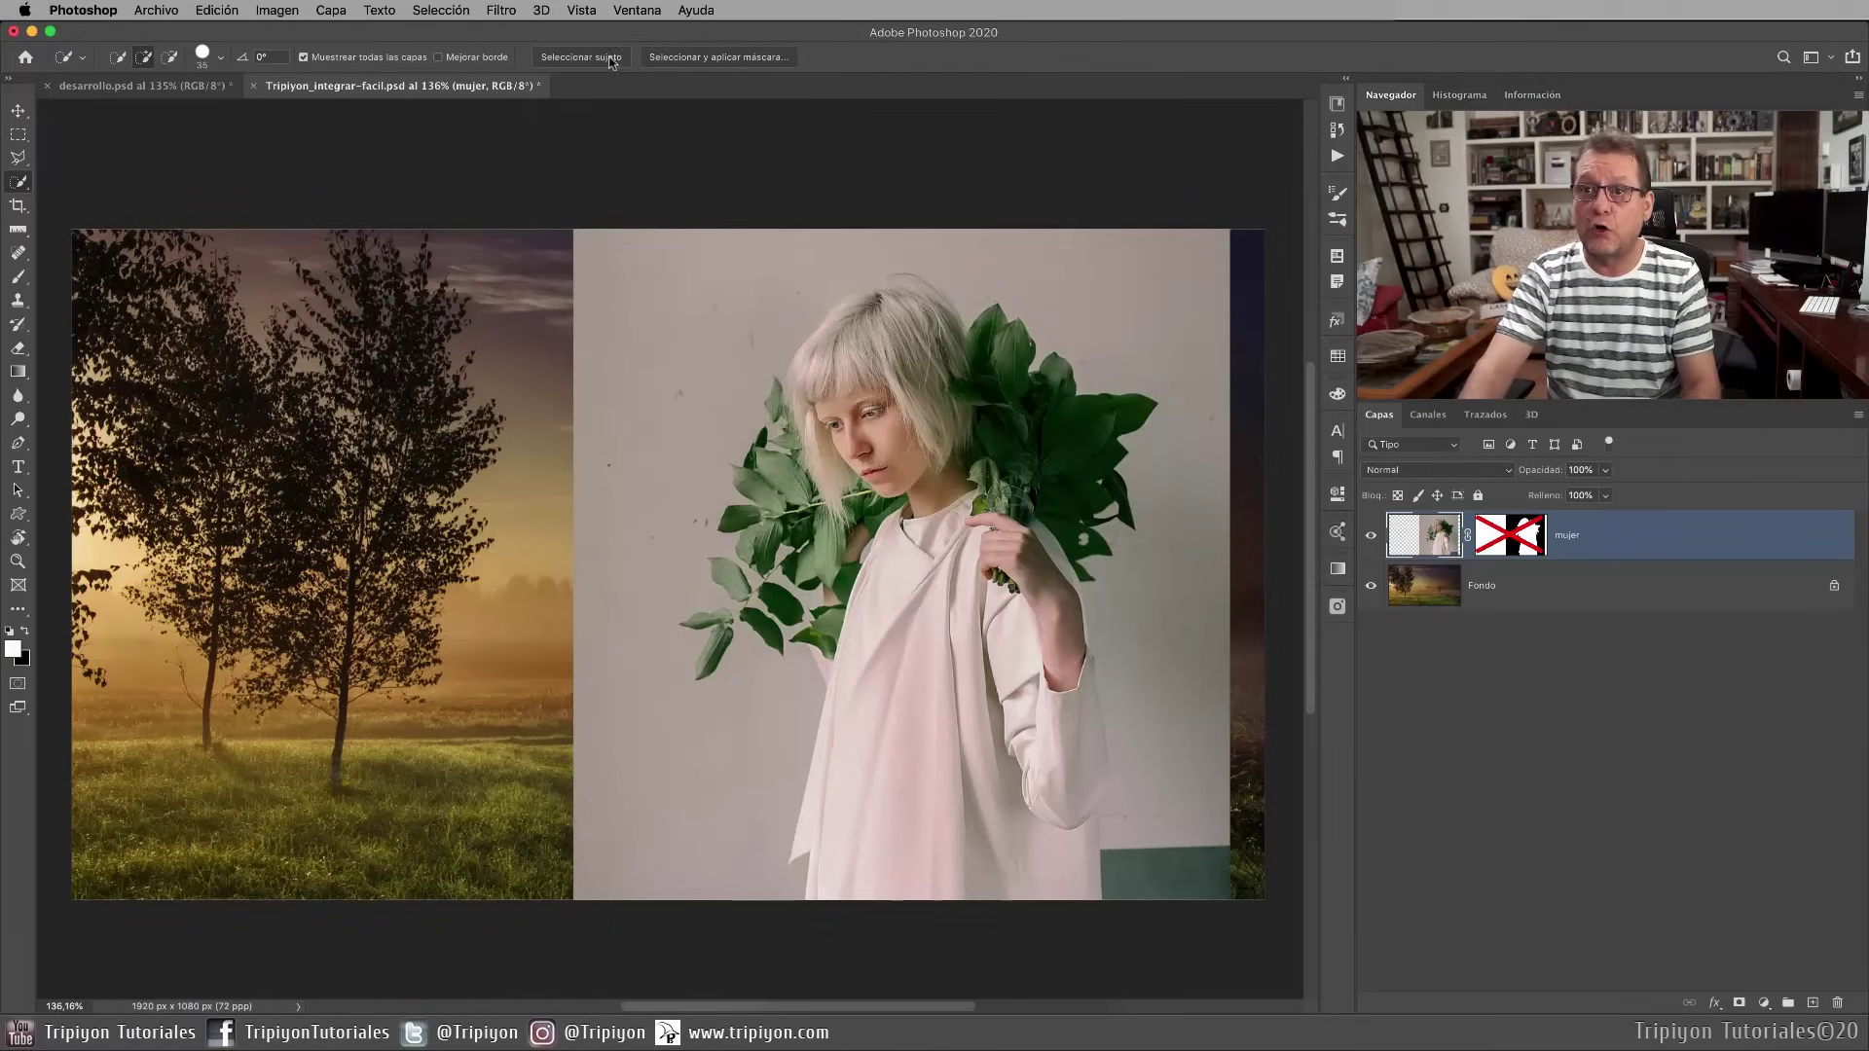
Select the woman via Selección > Sujeto, add the leaves with Quick Selection, deselect, and re-enable her mask
{"action": "left_click", "coordinate": [457, 12]}
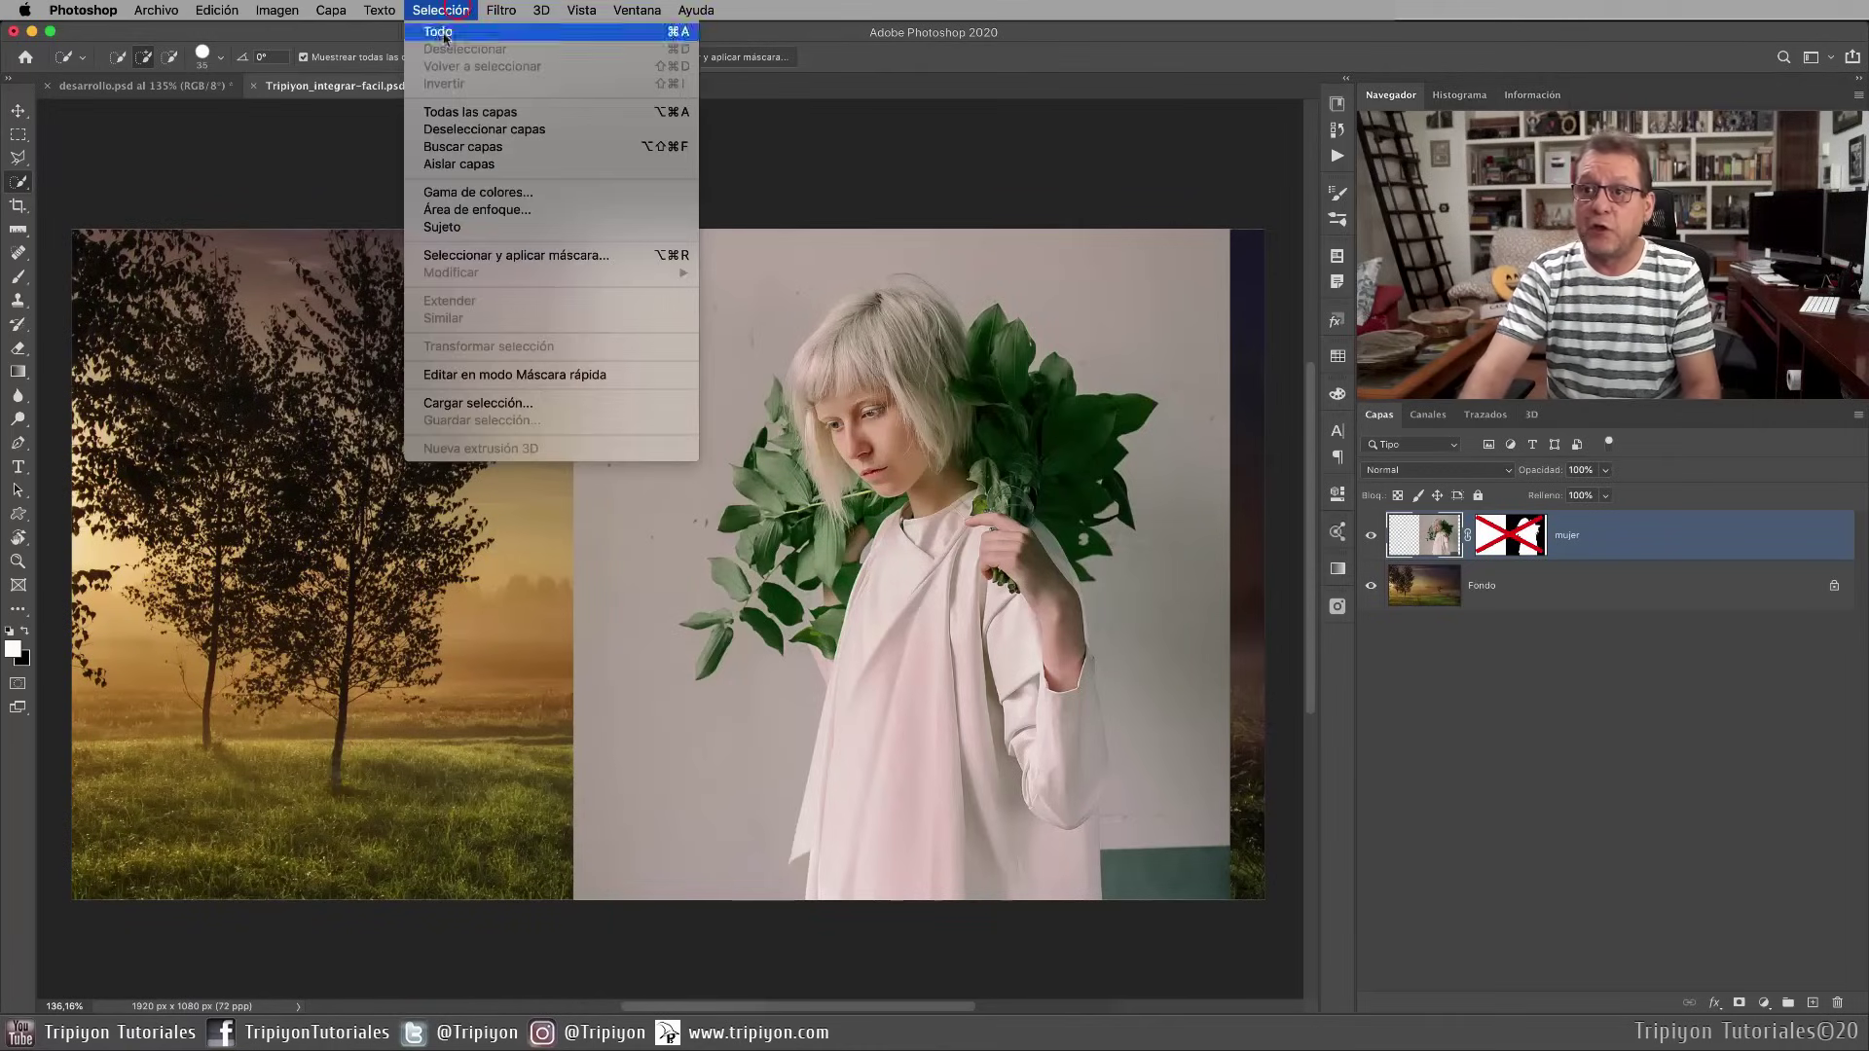
{"action": "left_click", "coordinate": [458, 228]}
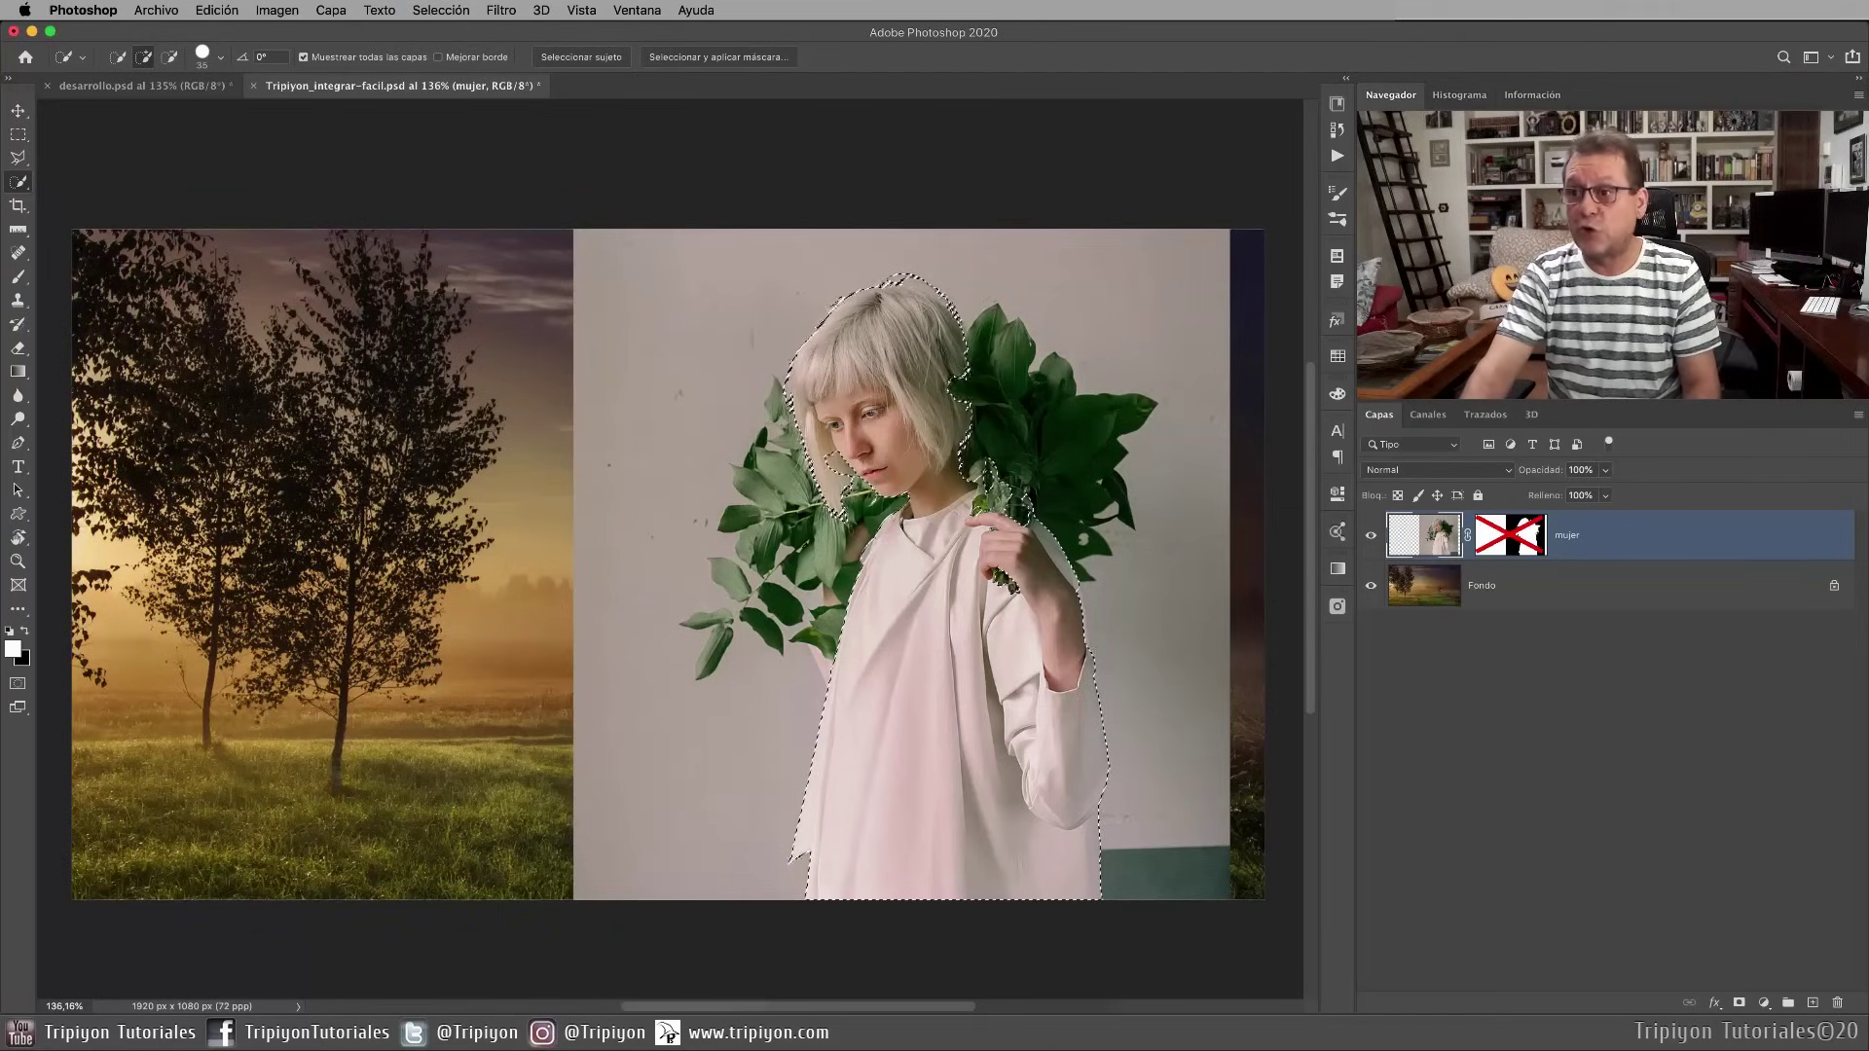
{"action": "key", "text": "w"}
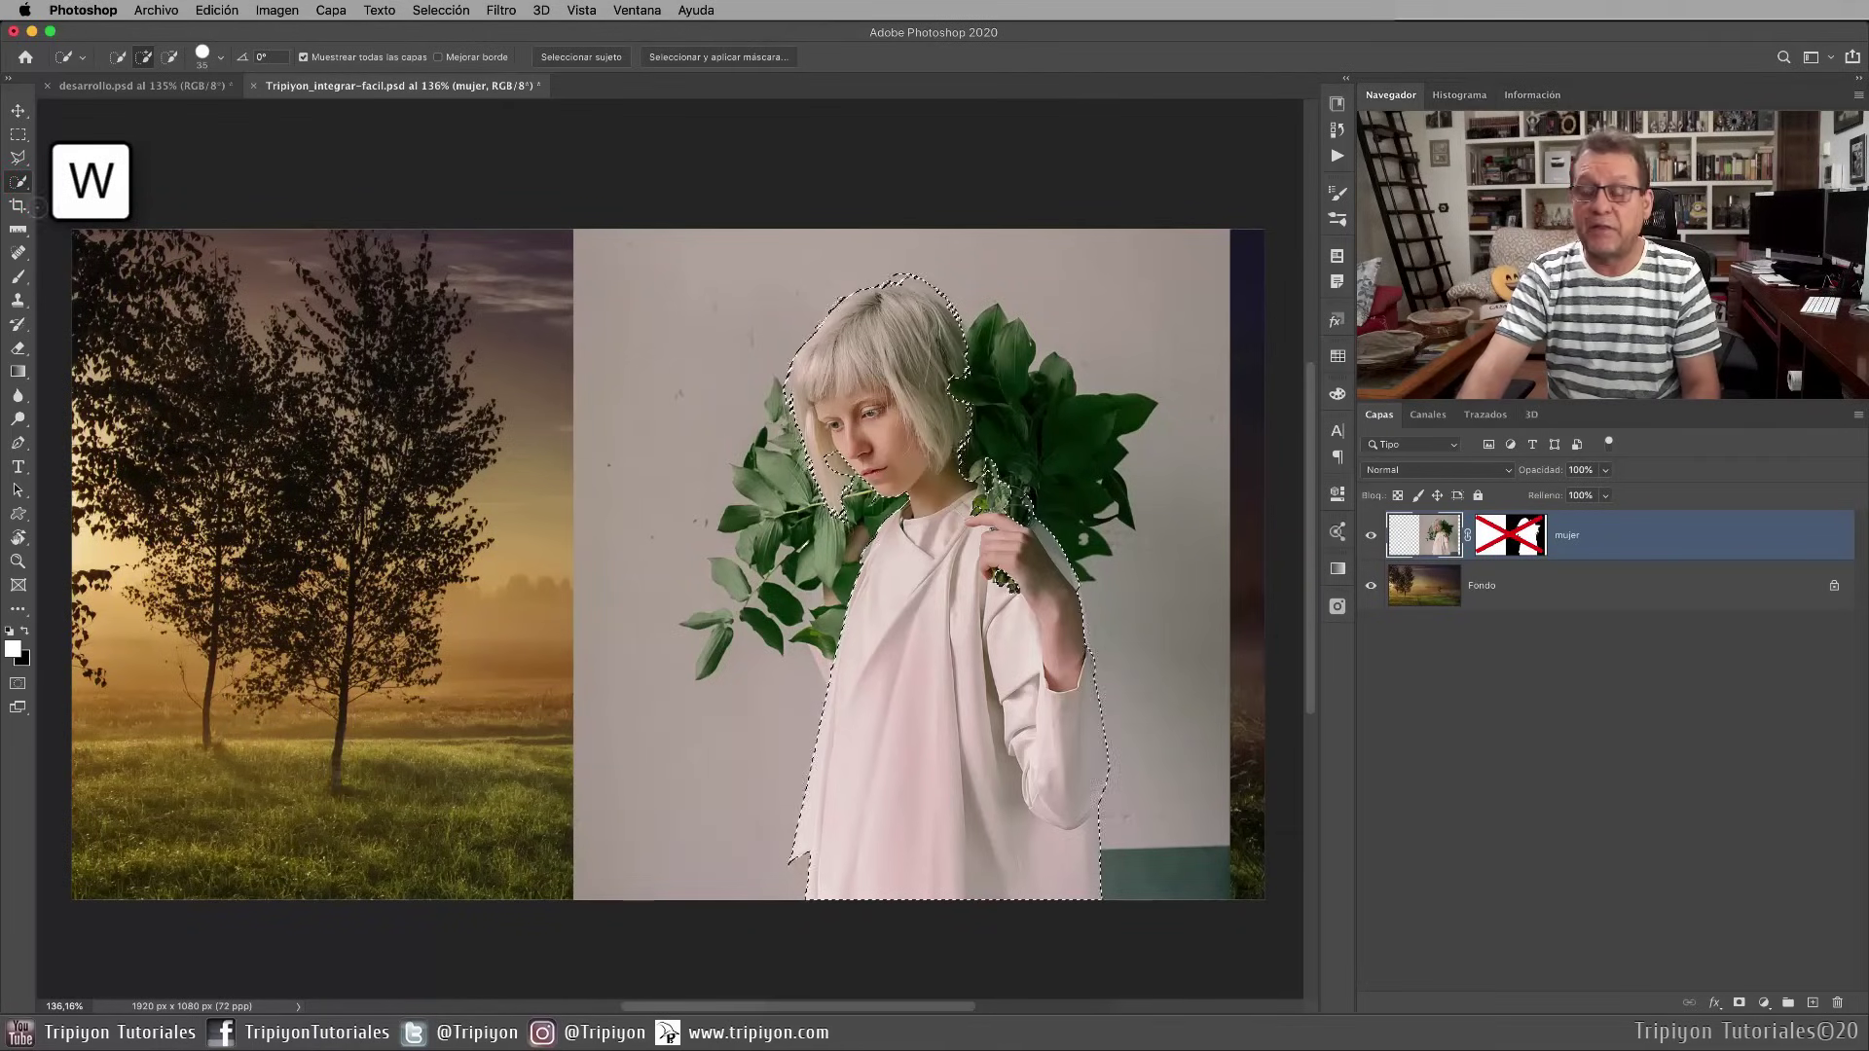
{"action": "left_click", "coordinate": [997, 356]}
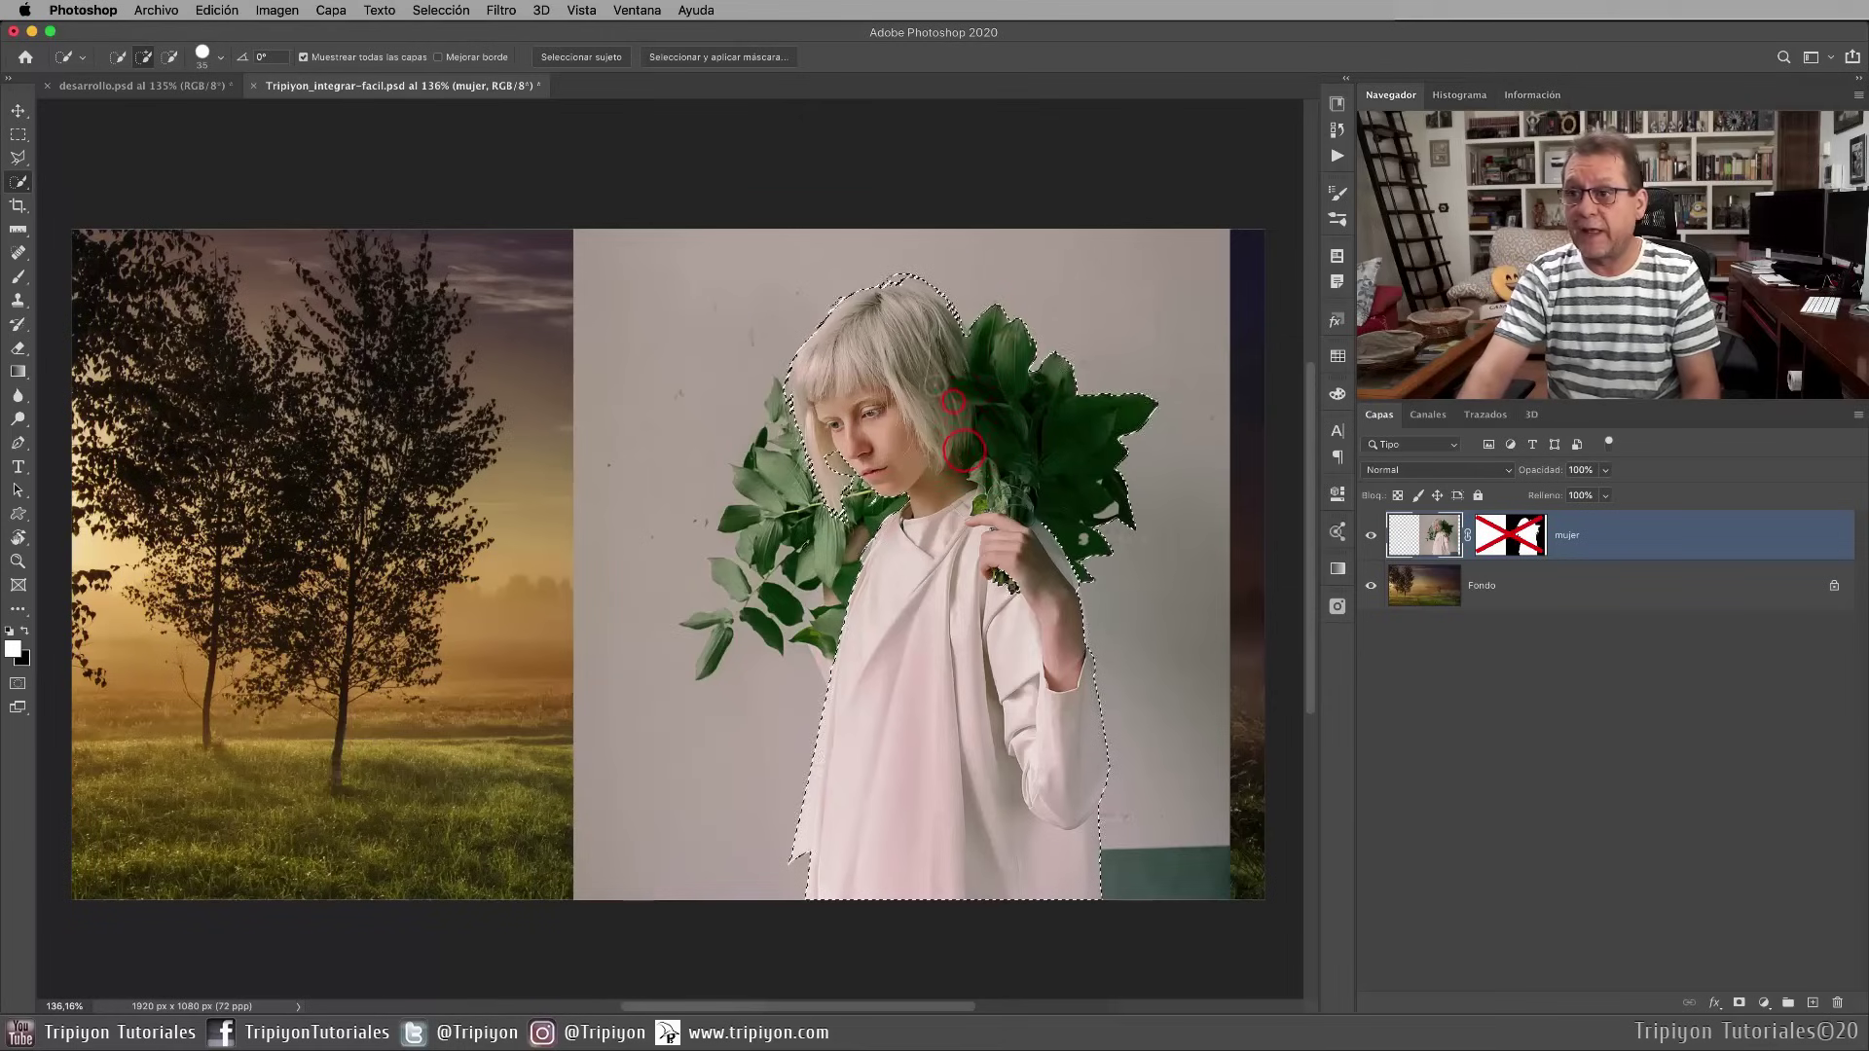
{"action": "left_click_drag", "start_coordinate": [776, 422], "coordinate": [838, 662]}
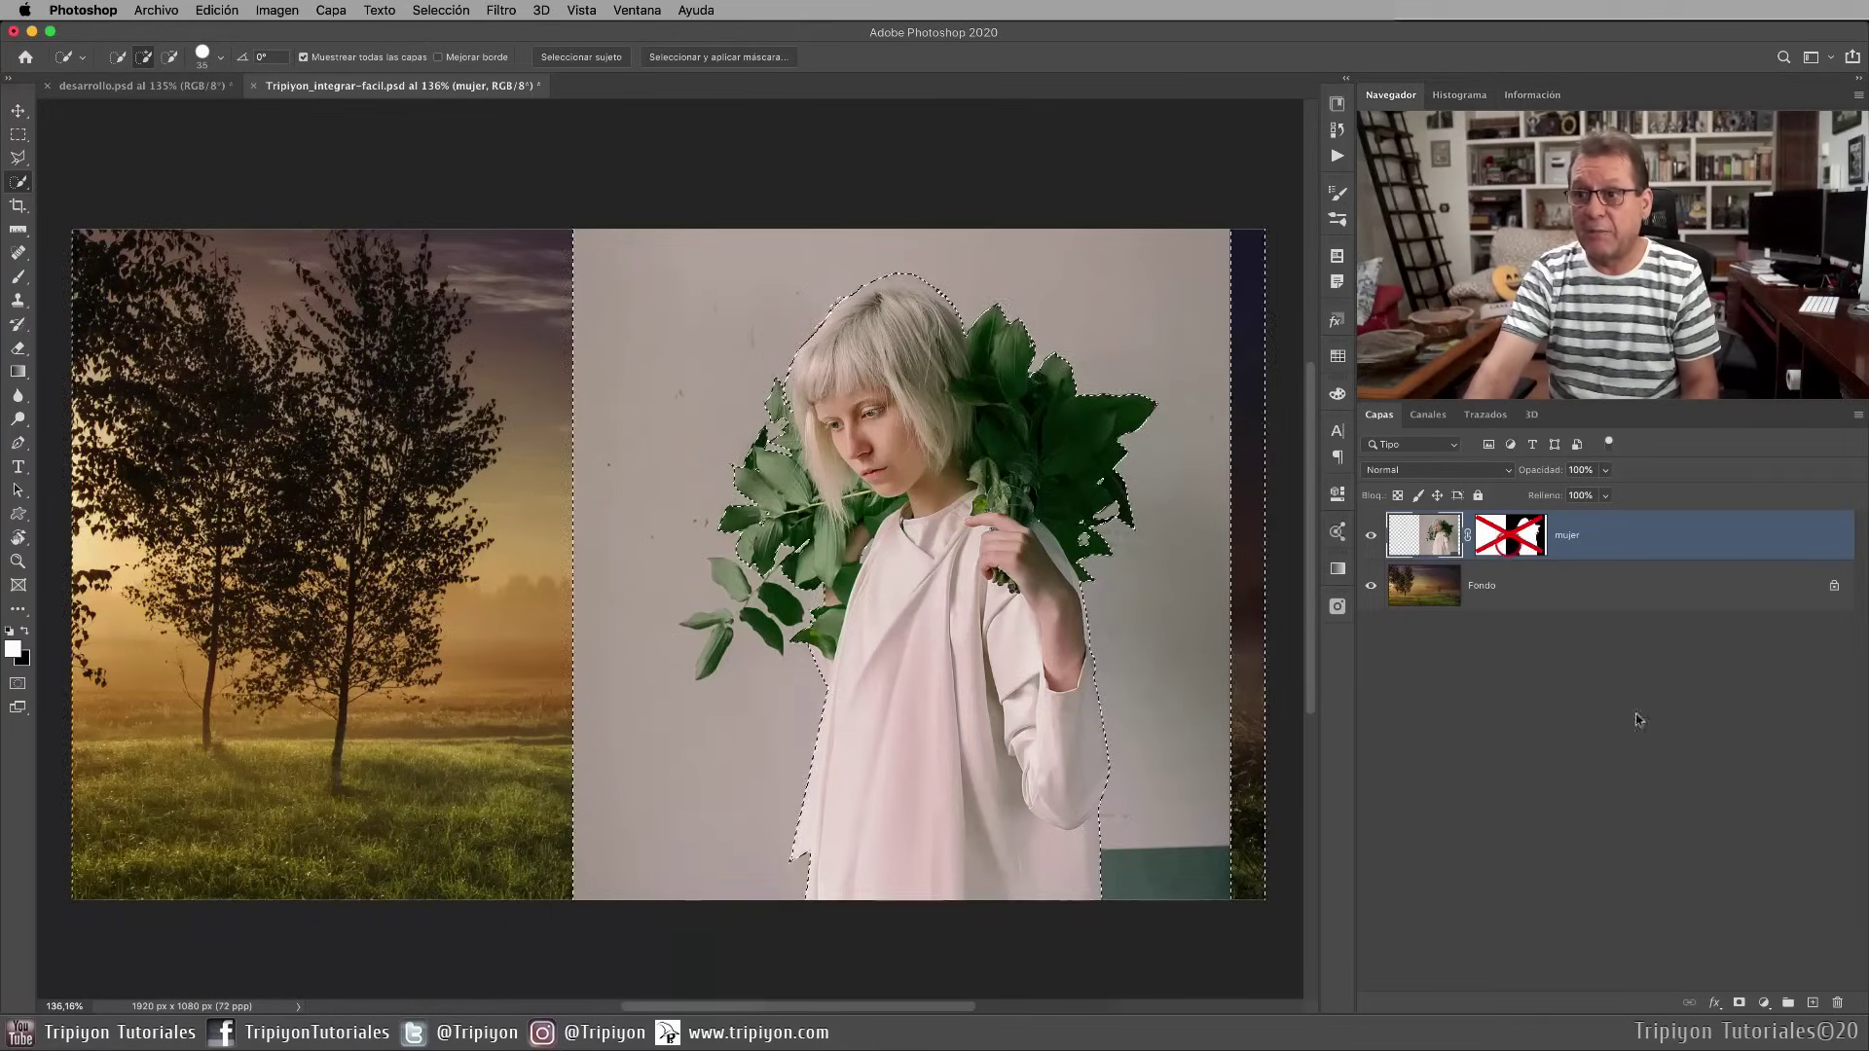
{"action": "key", "text": "super+d"}
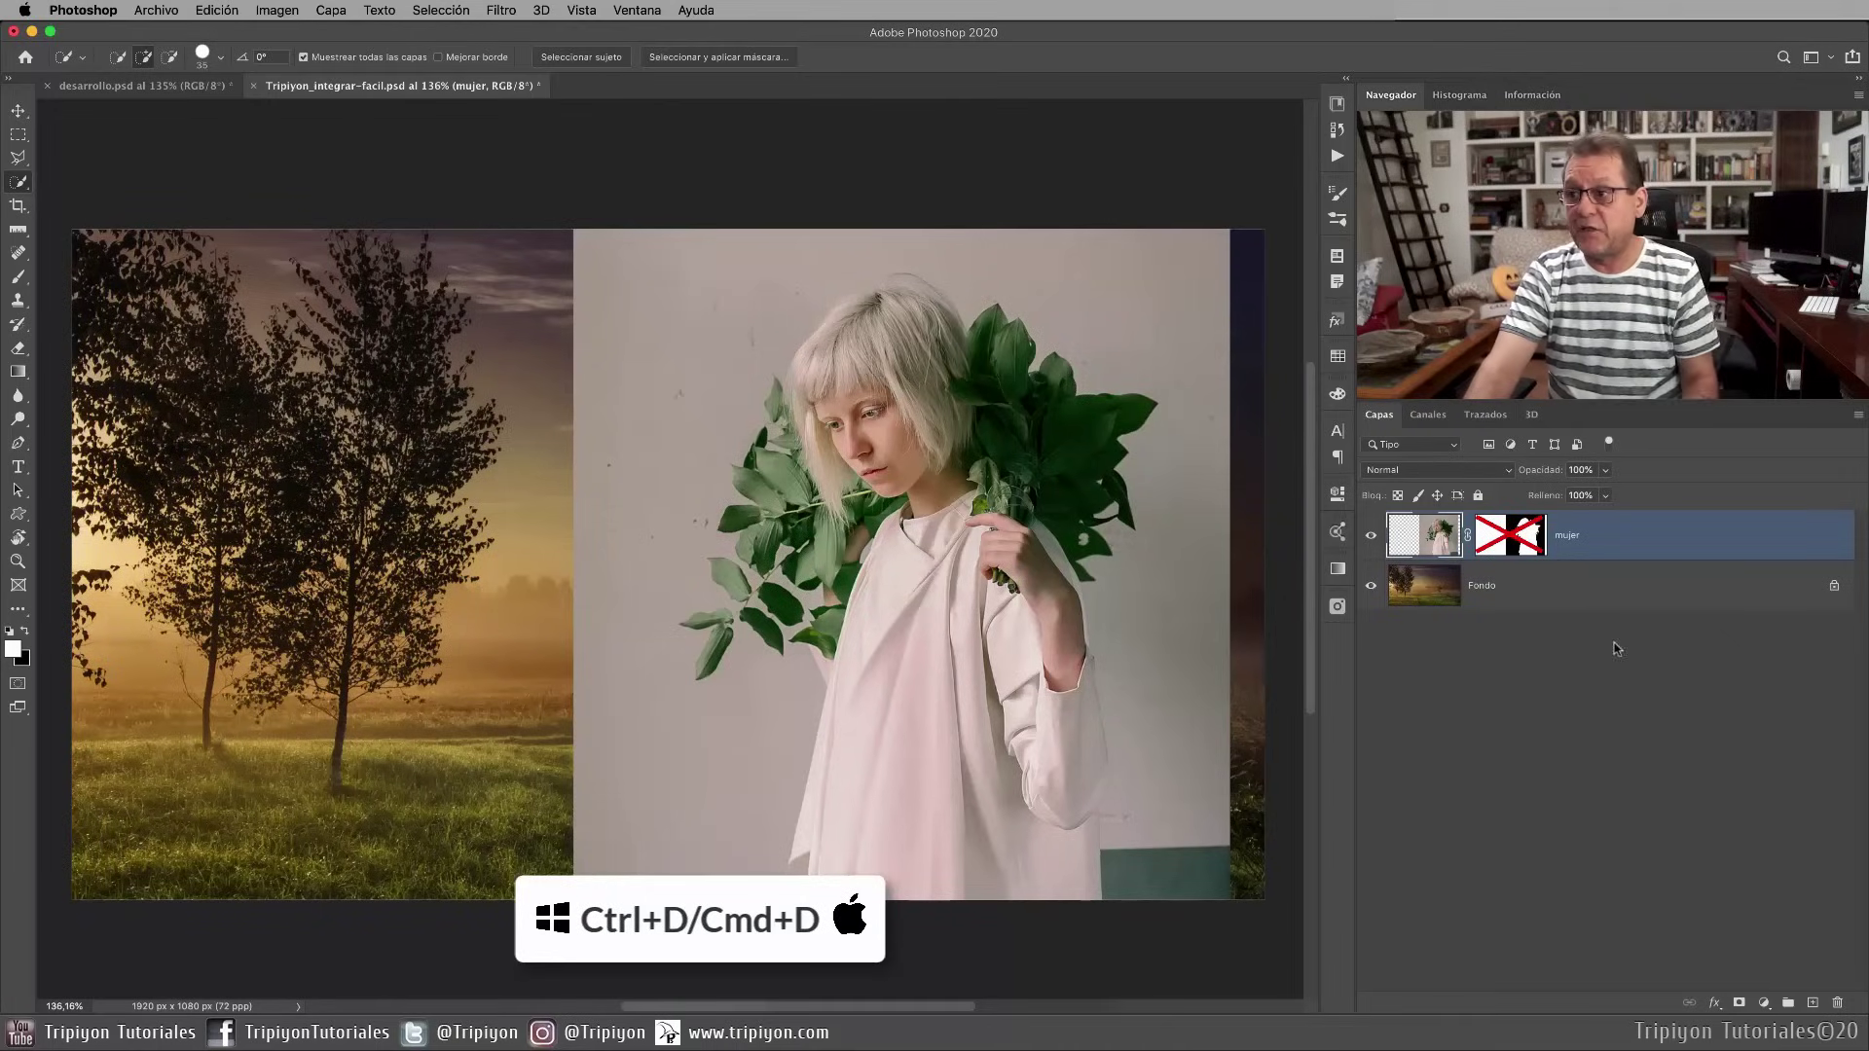
{"action": "left_click", "coordinate": [1531, 542], "text": "shift"}
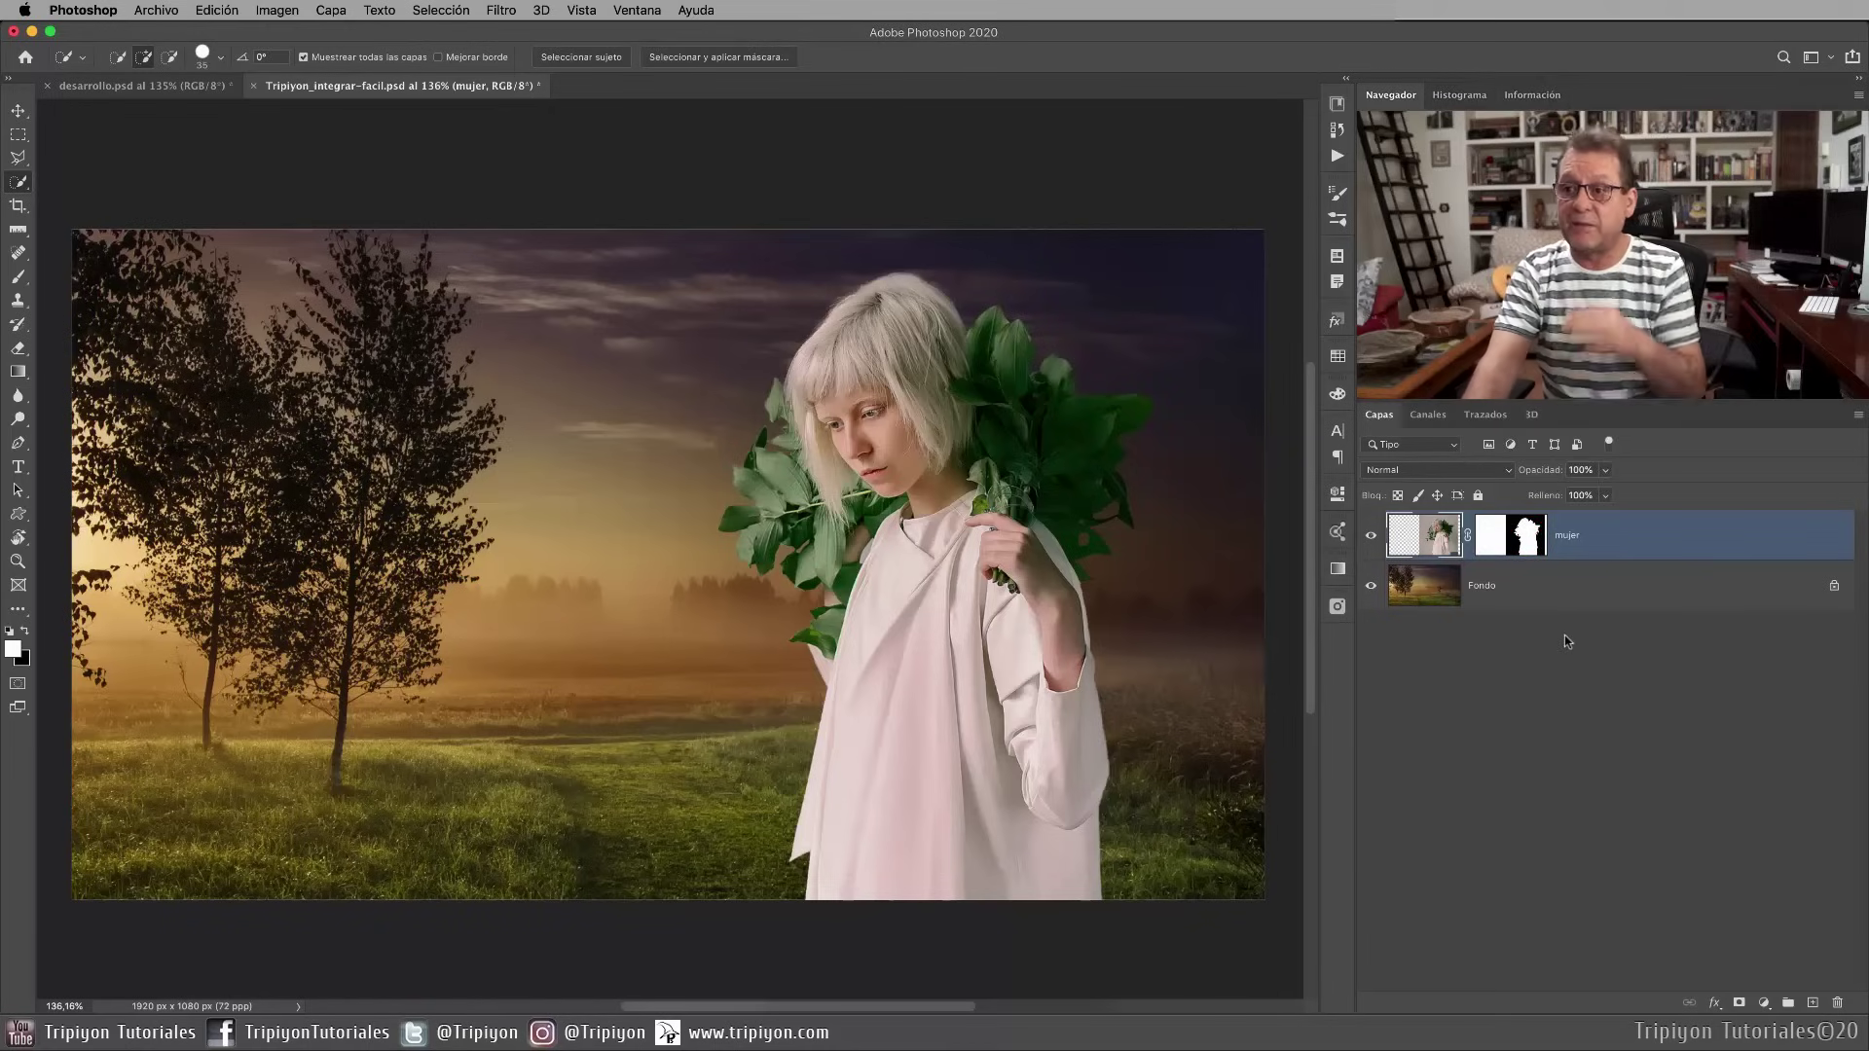
Apply the mujer layer's mask with Aplicar máscara de capa
{"action": "right_click", "coordinate": [1511, 533]}
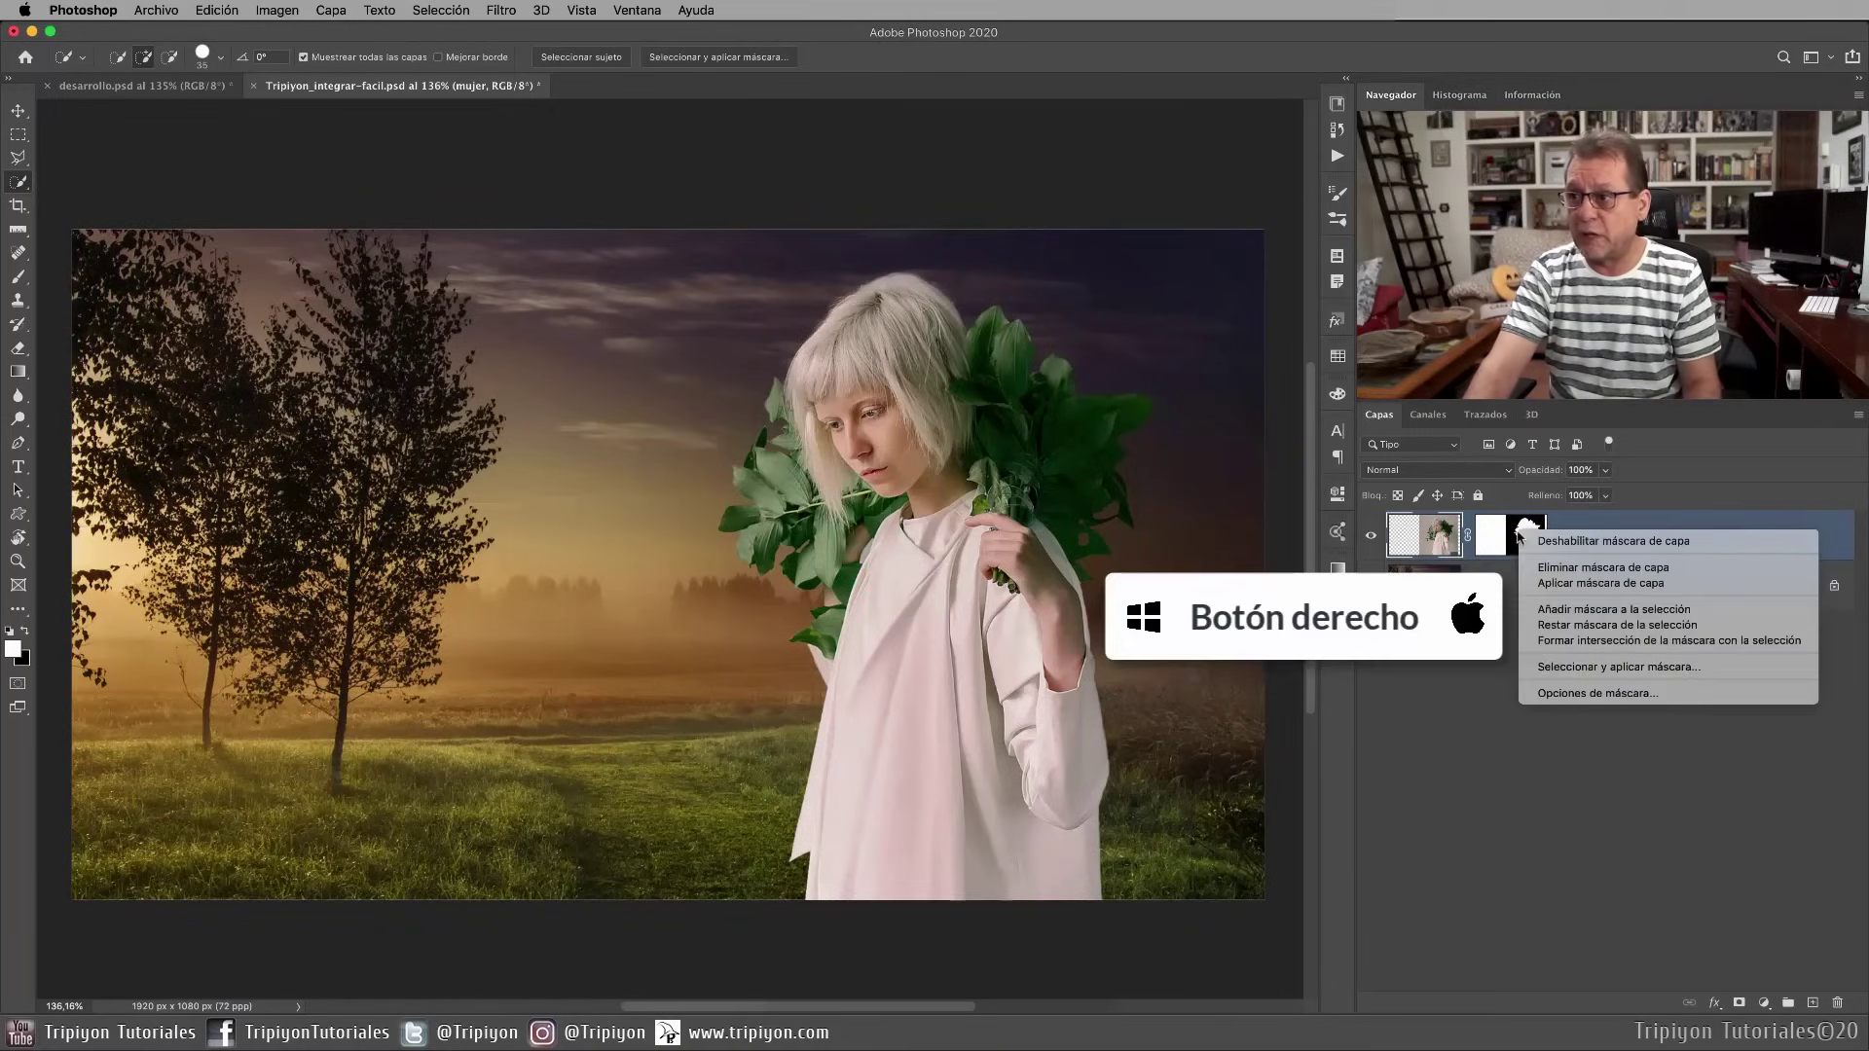
{"action": "left_click", "coordinate": [1557, 588]}
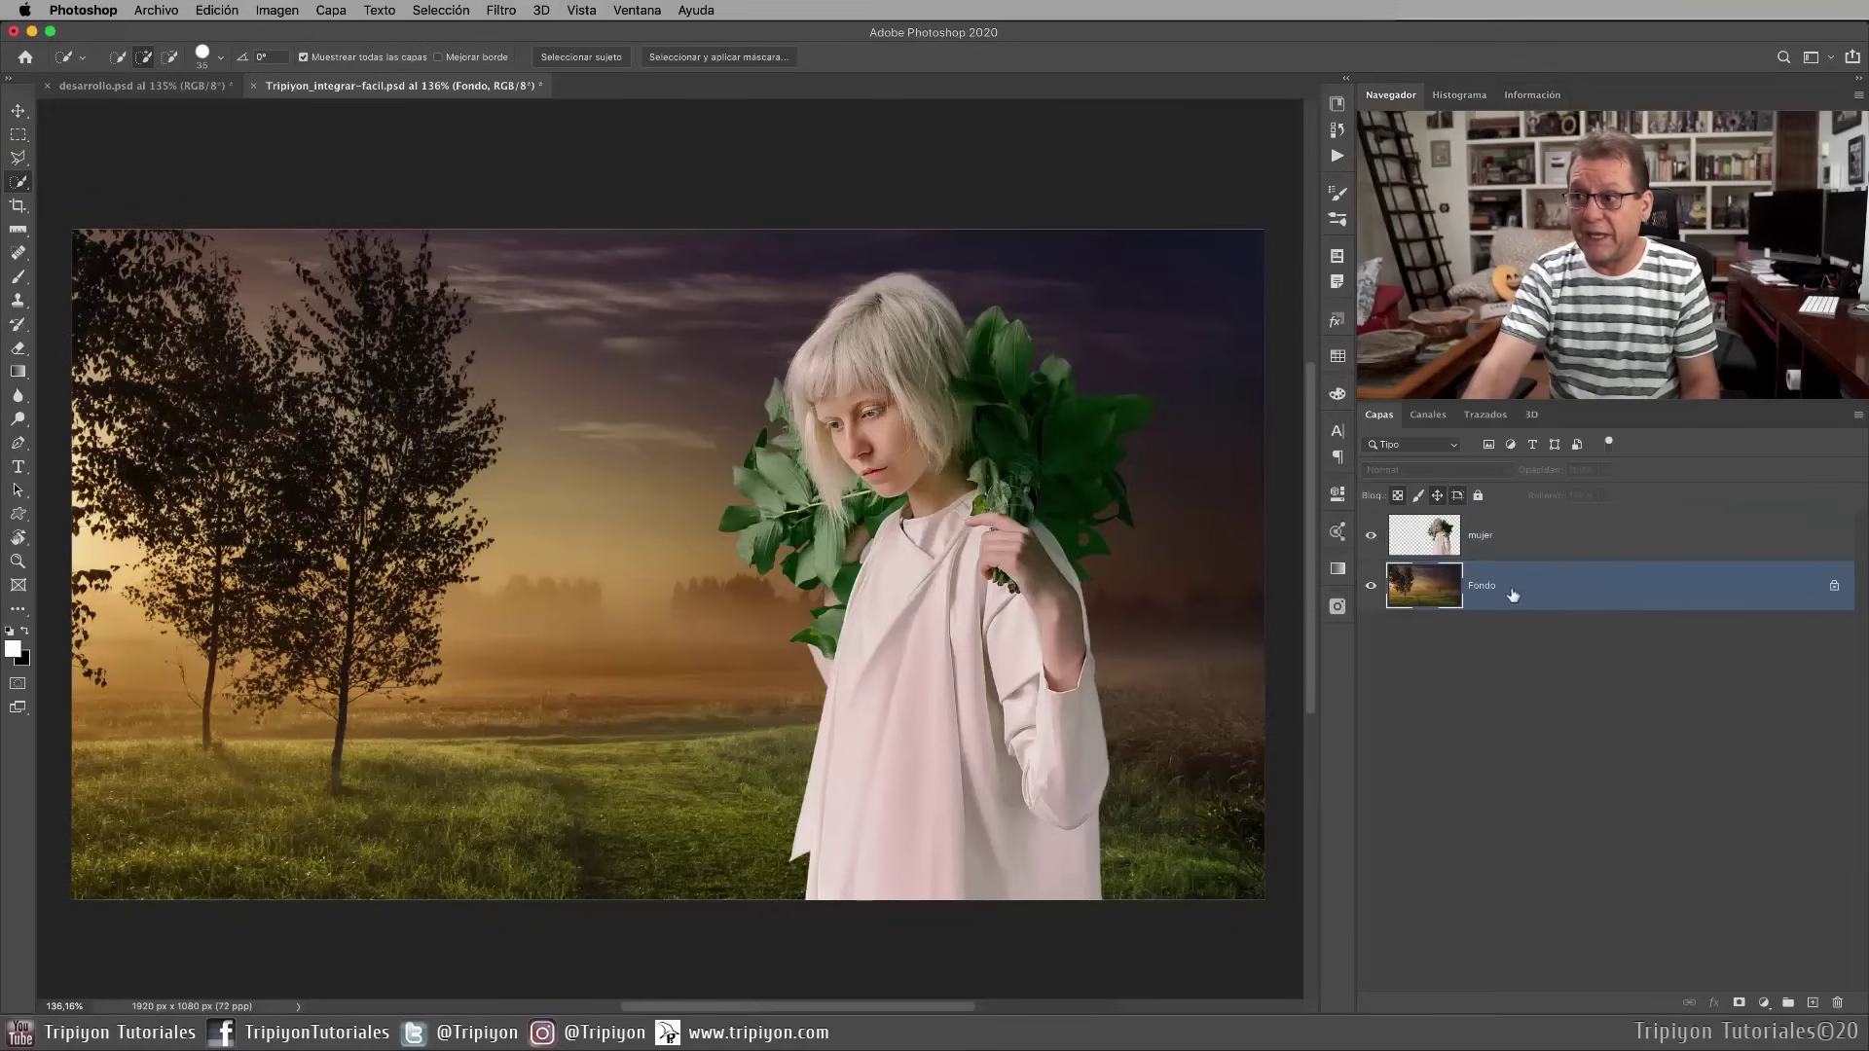
Duplicate Fondo above the mujer layer and average it to a flat brown with Desenfocar > Media
{"action": "left_click_drag", "start_coordinate": [1528, 585], "coordinate": [1813, 1006]}
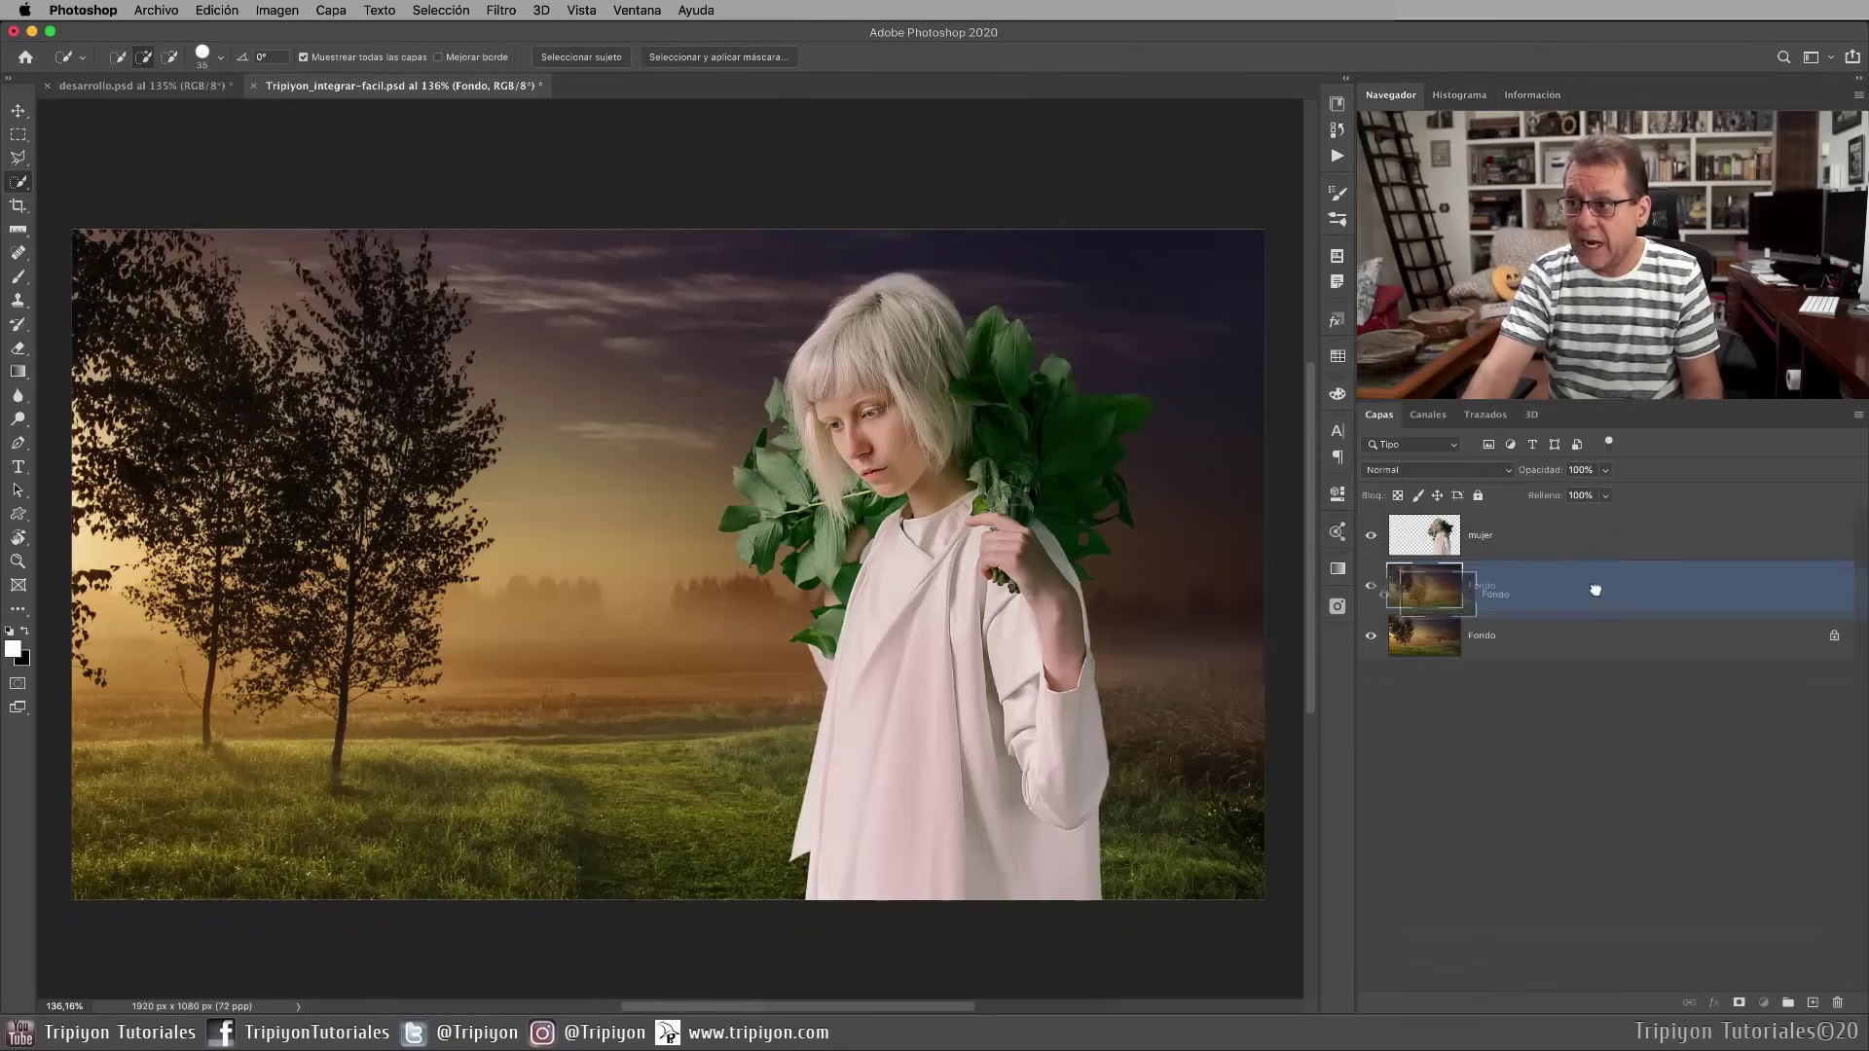
{"action": "left_click_drag", "start_coordinate": [1606, 583], "coordinate": [1630, 516]}
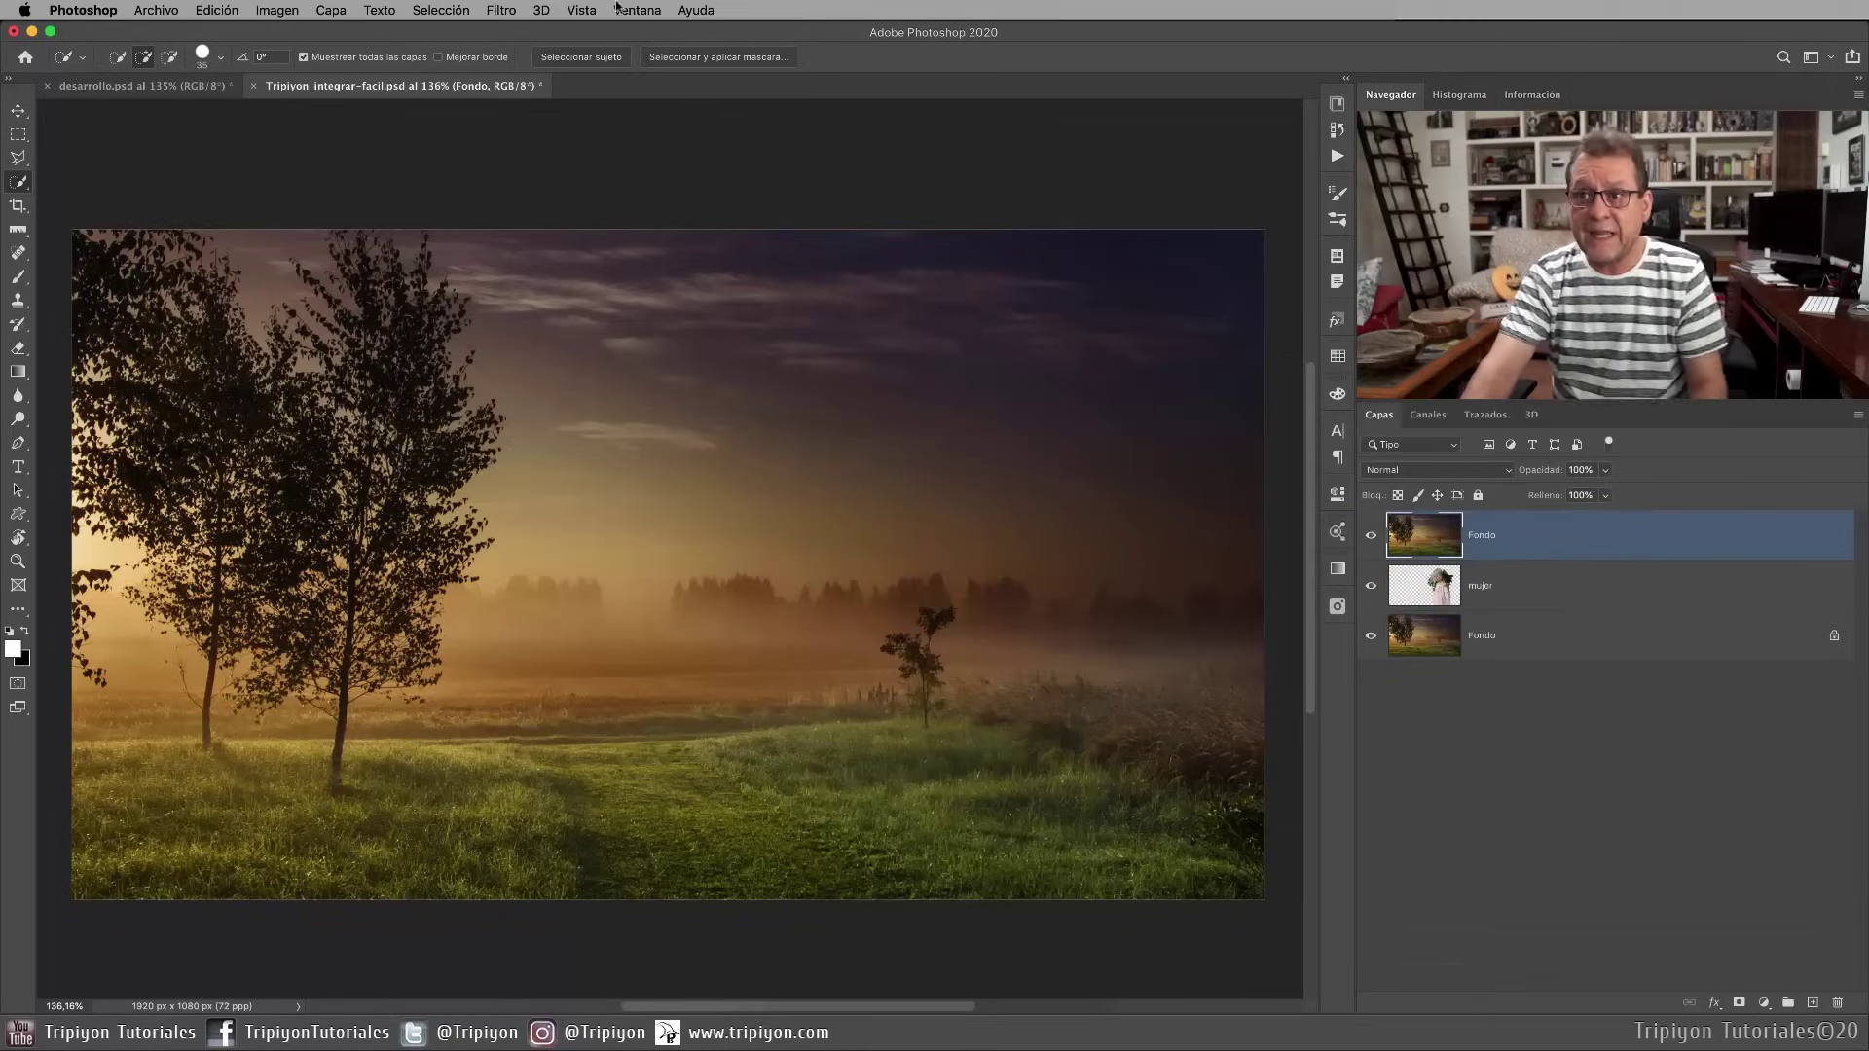
{"action": "left_click", "coordinate": [502, 12]}
{"action": "mouse_move", "coordinate": [532, 261]}
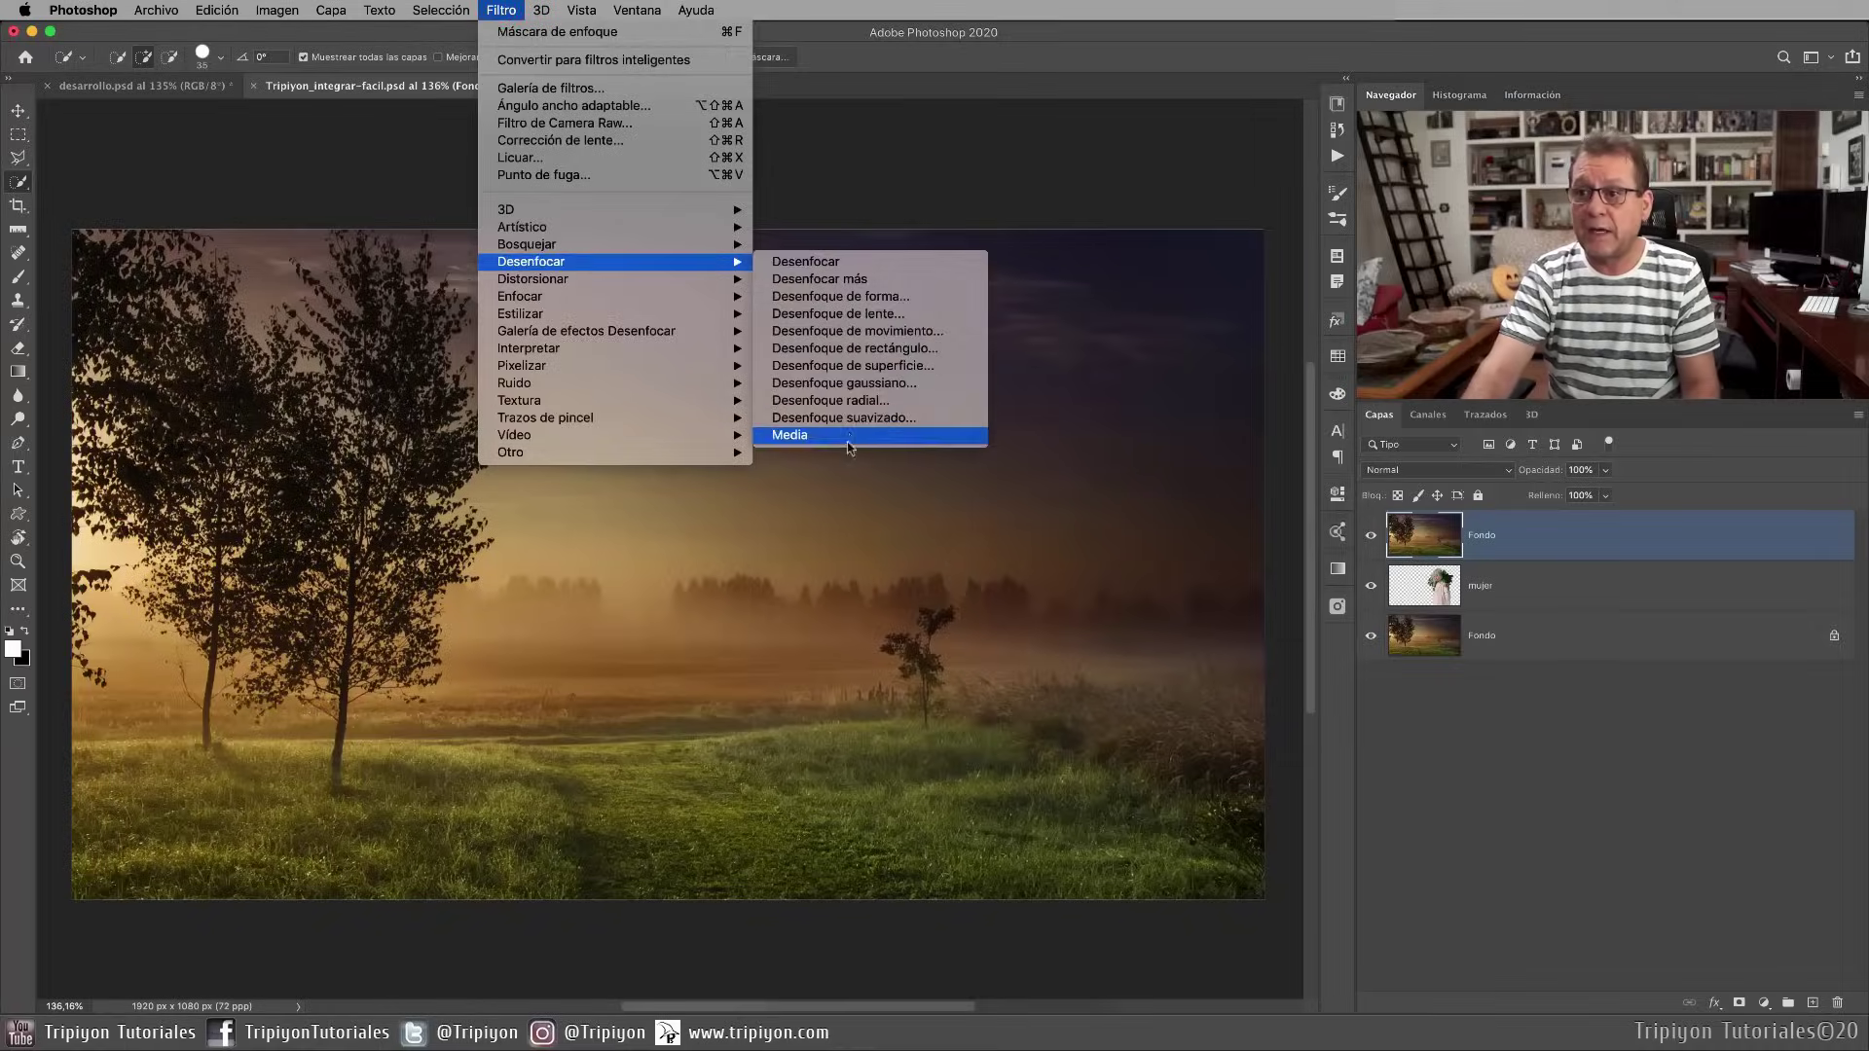
{"action": "left_click", "coordinate": [850, 437]}
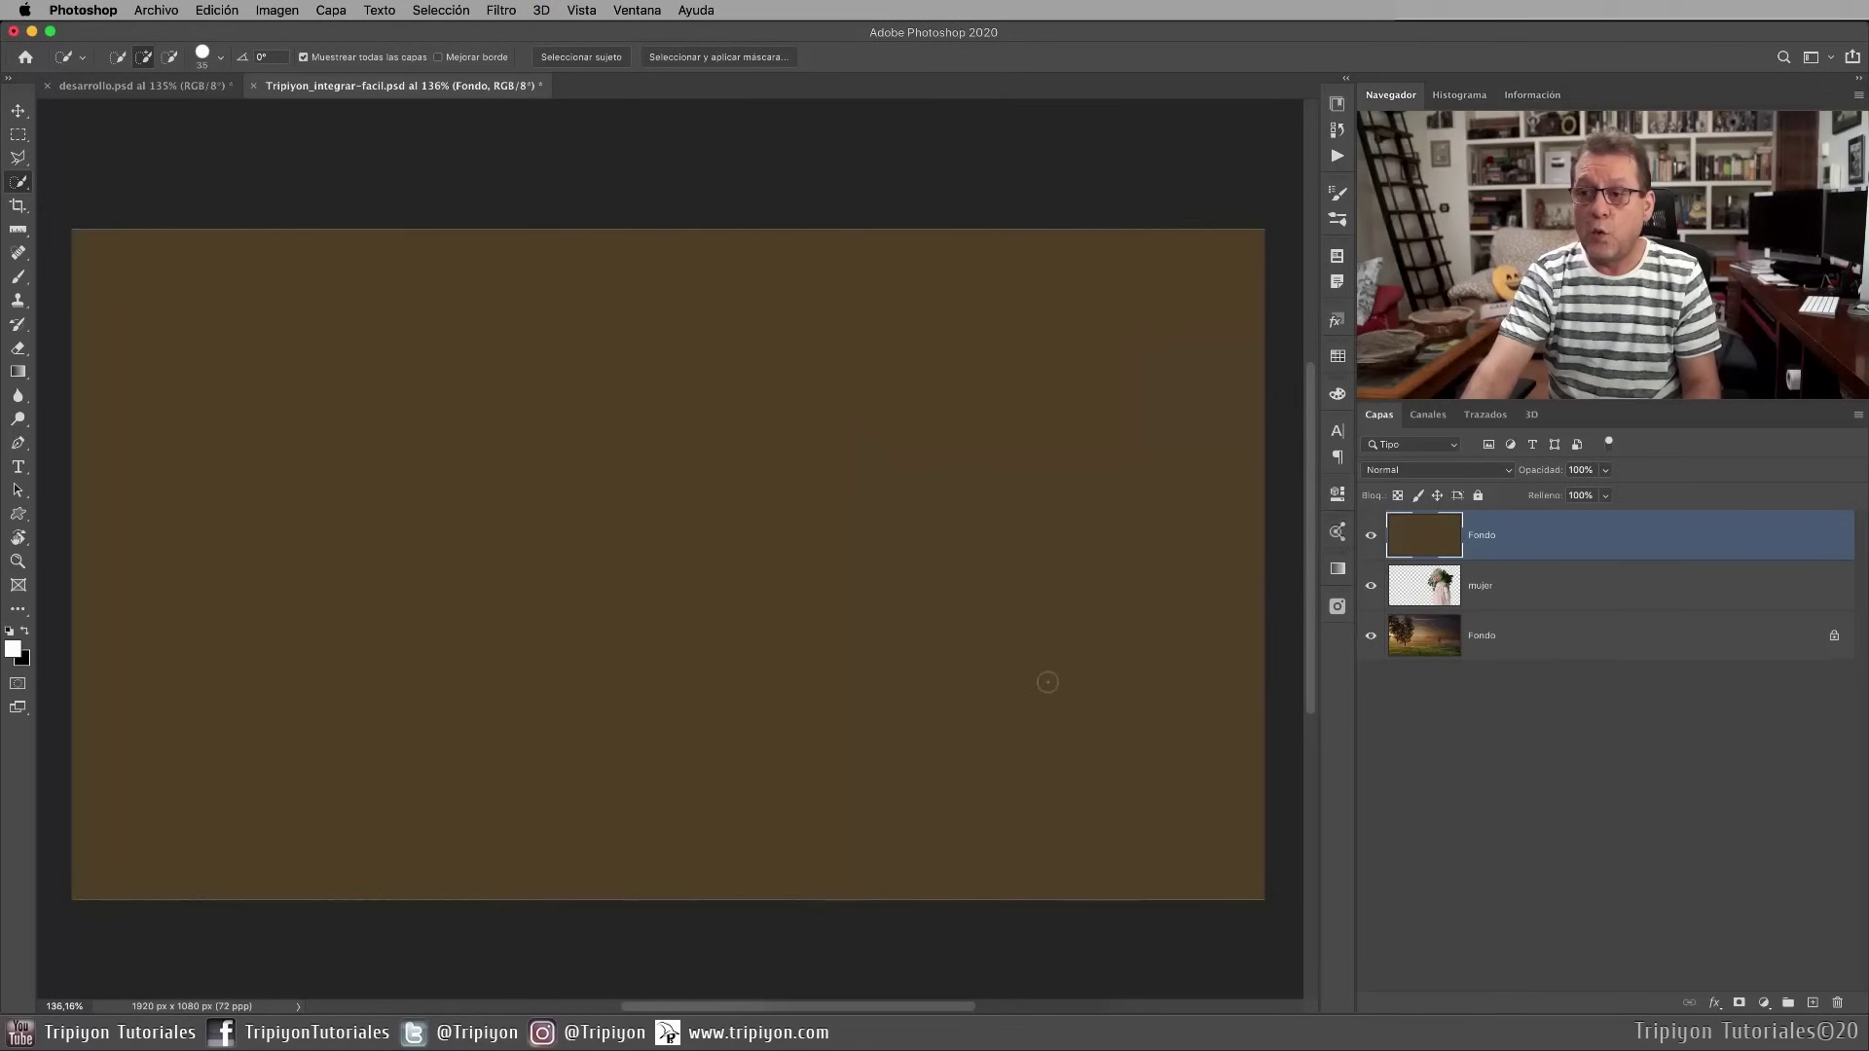
Set the brown layer to Superponer, clip it to the woman, compare its effect, then select mujer
{"action": "left_click", "coordinate": [1463, 477]}
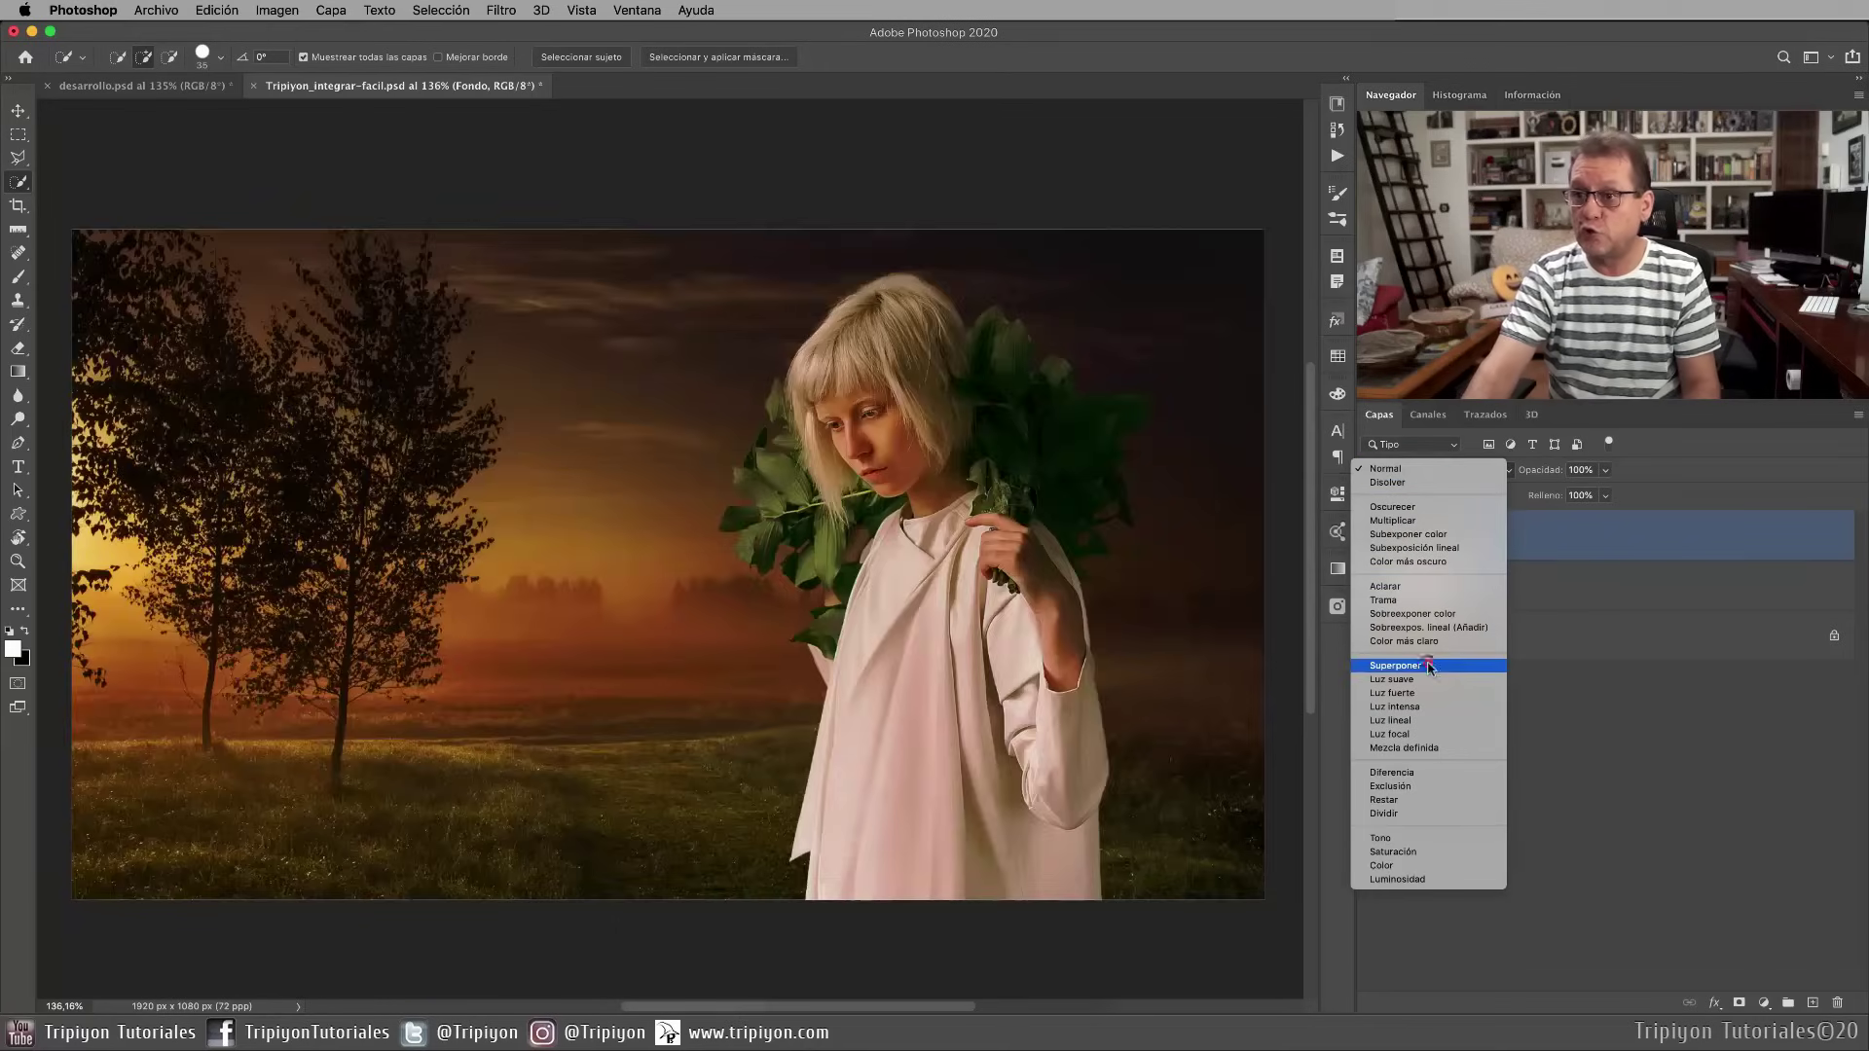
{"action": "left_click", "coordinate": [1428, 665]}
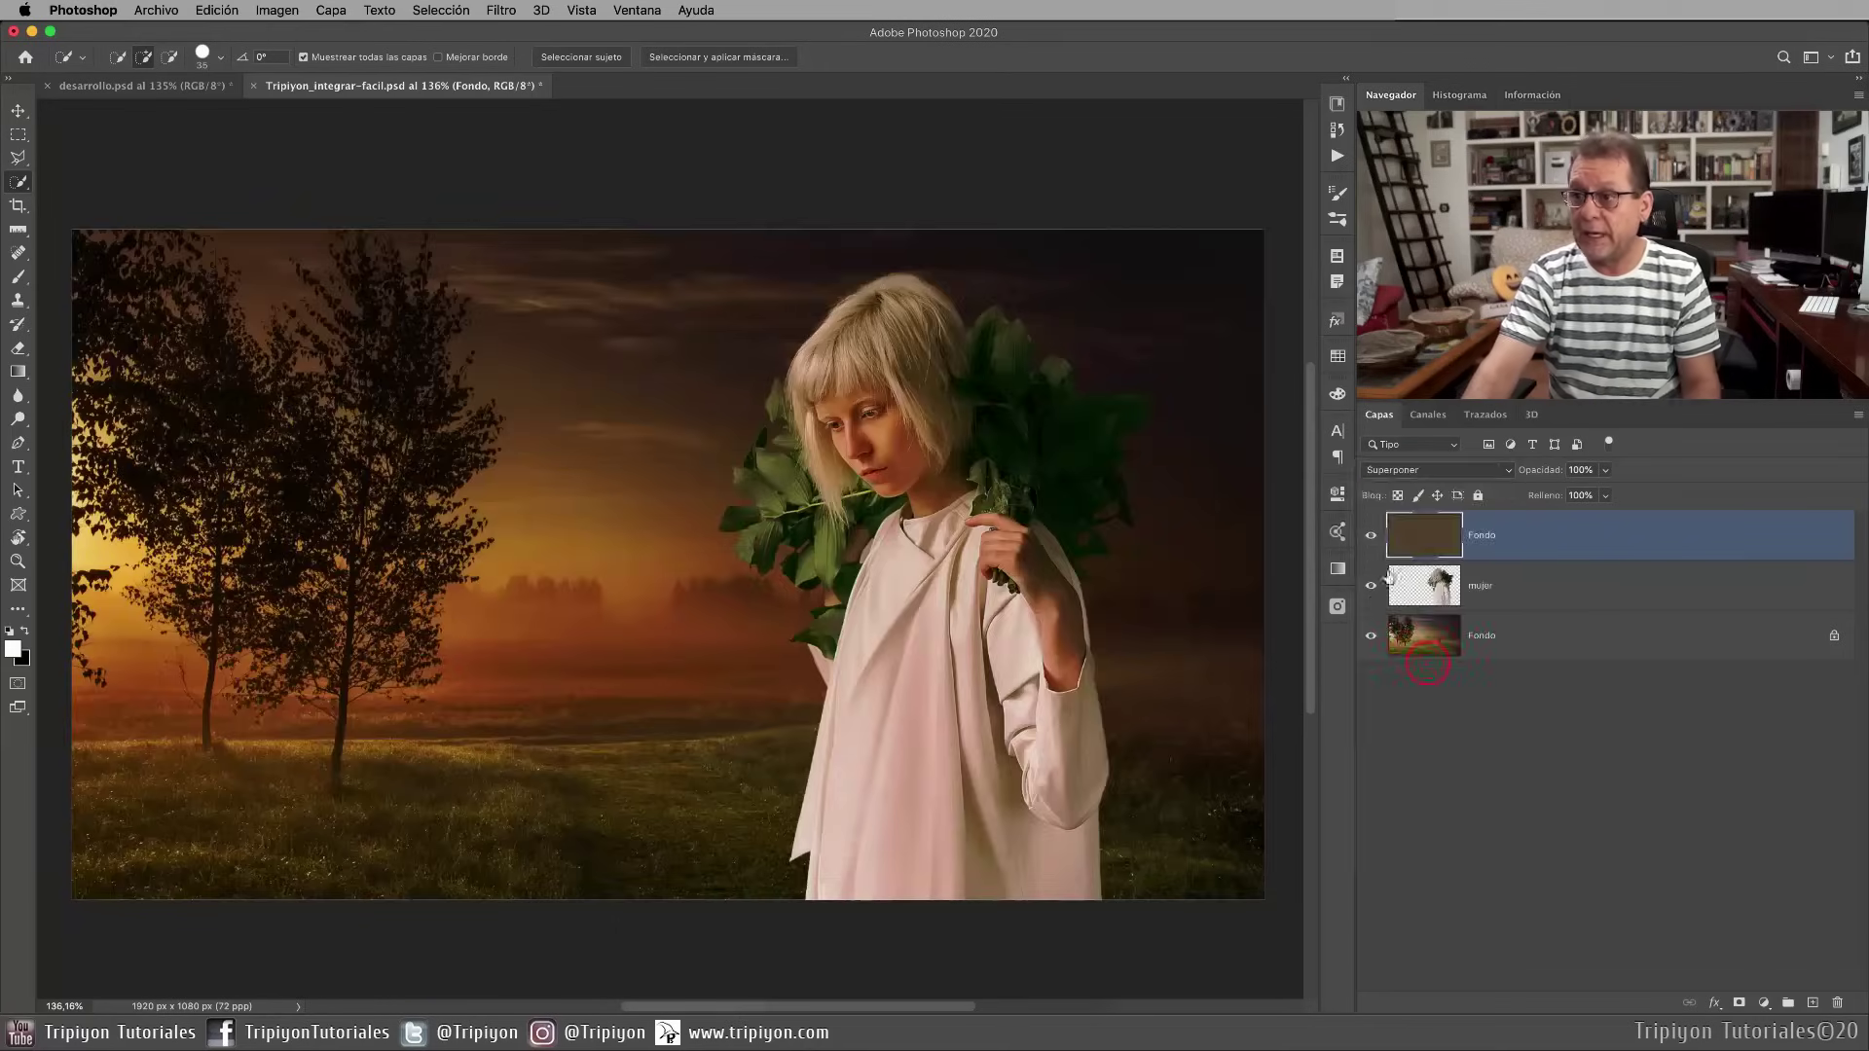
{"action": "right_click", "coordinate": [1570, 538]}
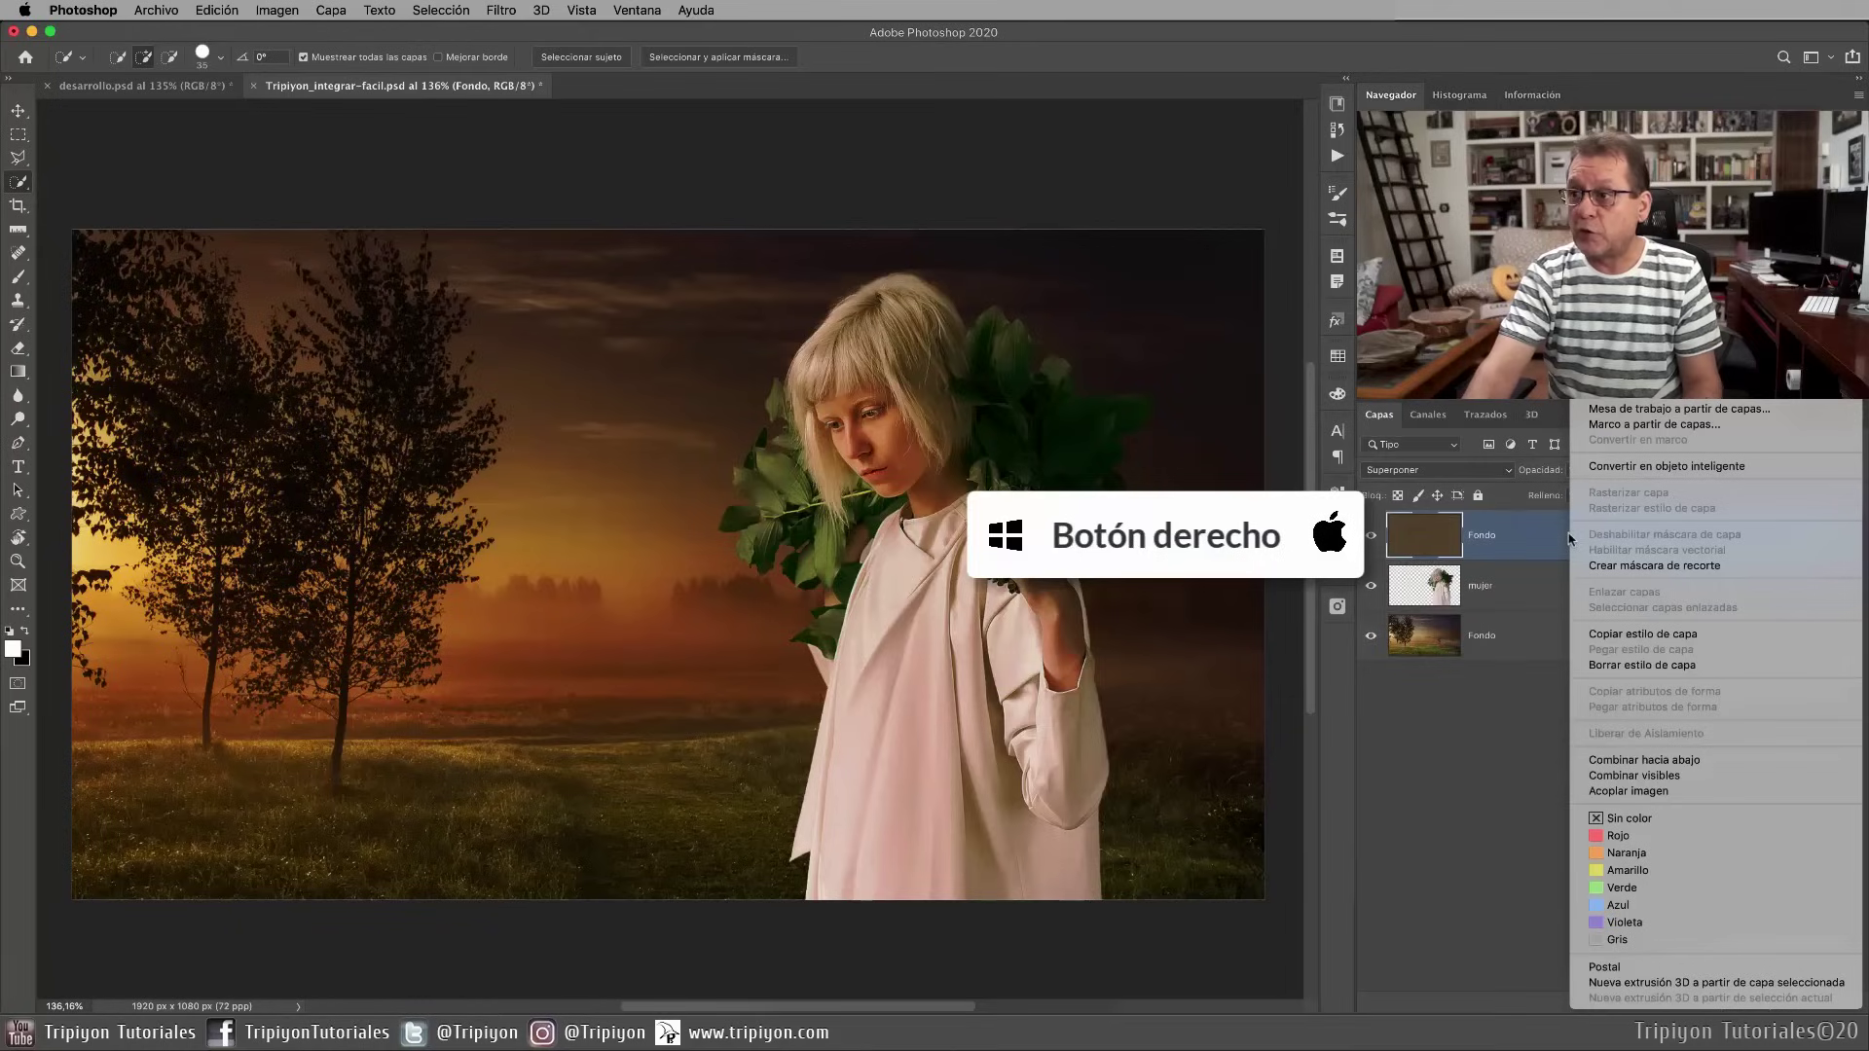
{"action": "left_click", "coordinate": [1678, 565]}
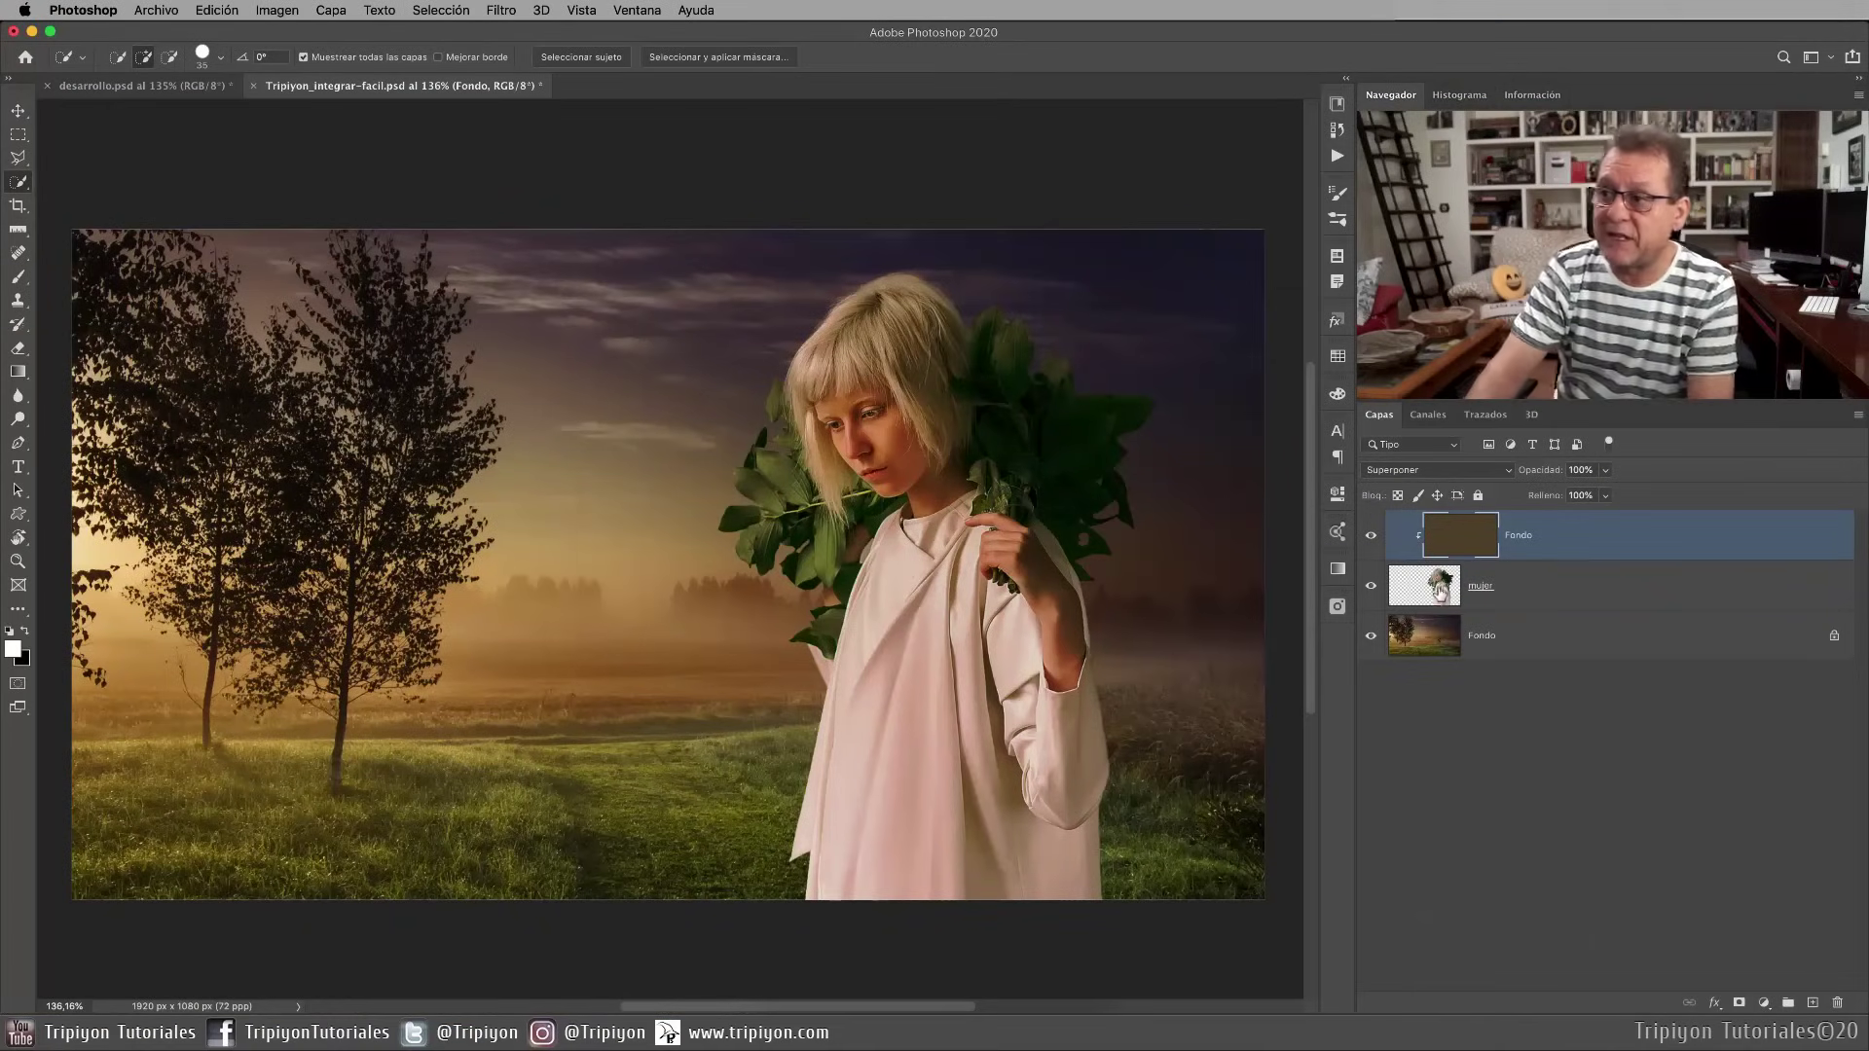
{"action": "left_click", "coordinate": [1369, 536]}
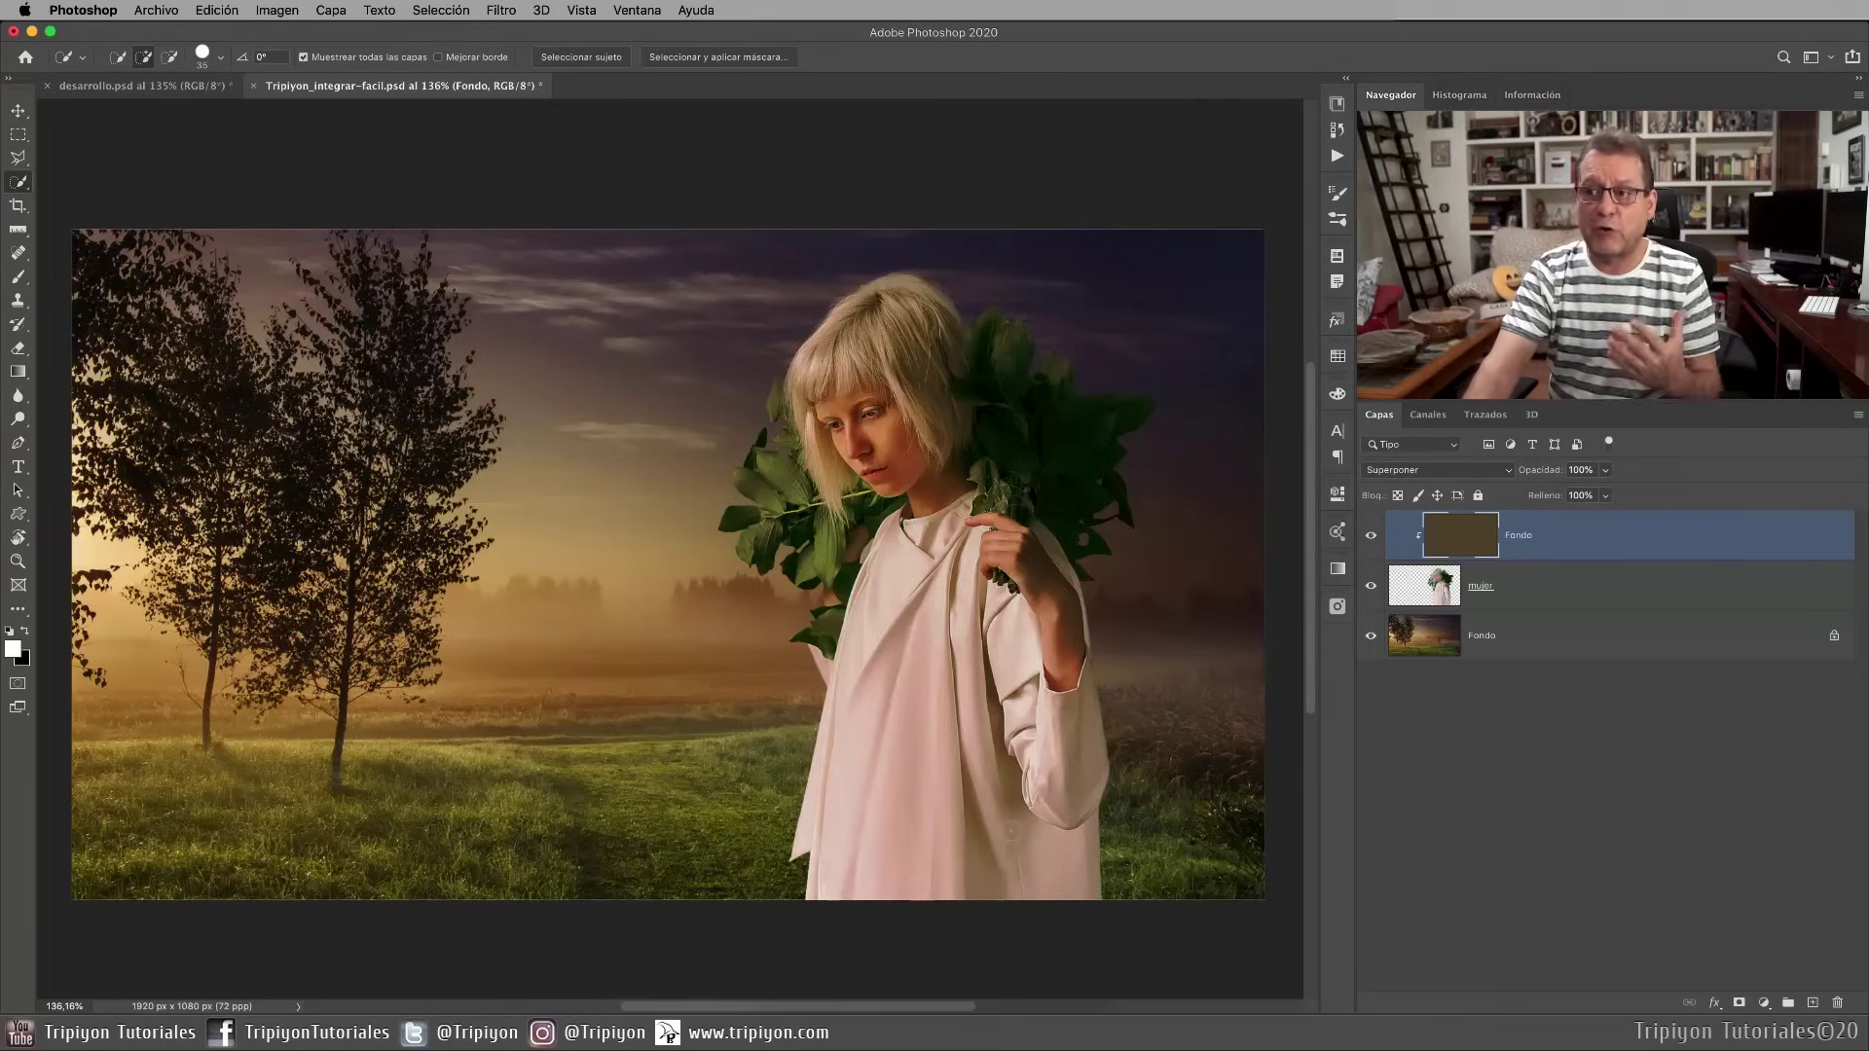
{"action": "left_click", "coordinate": [1632, 601]}
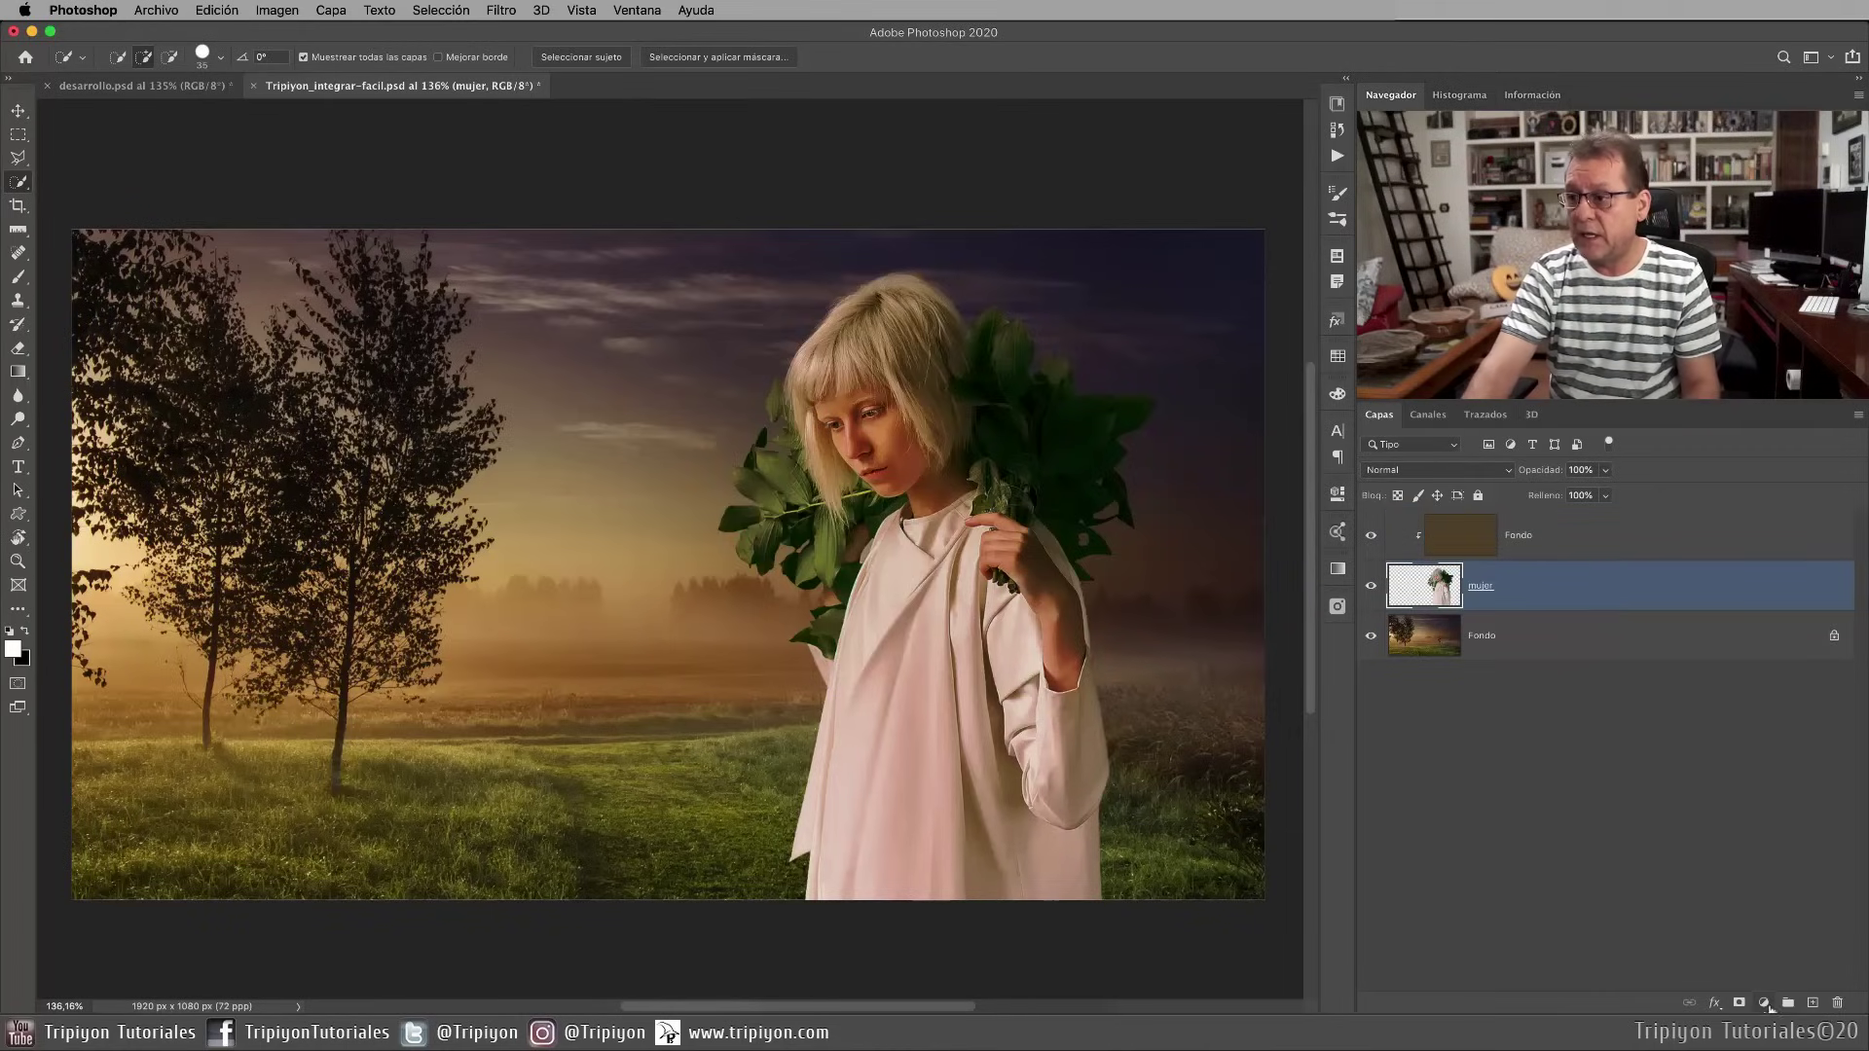
Add an Exposición adjustment layer above mujer and lower its exposure to about -1,69
{"action": "left_click", "coordinate": [1764, 1003]}
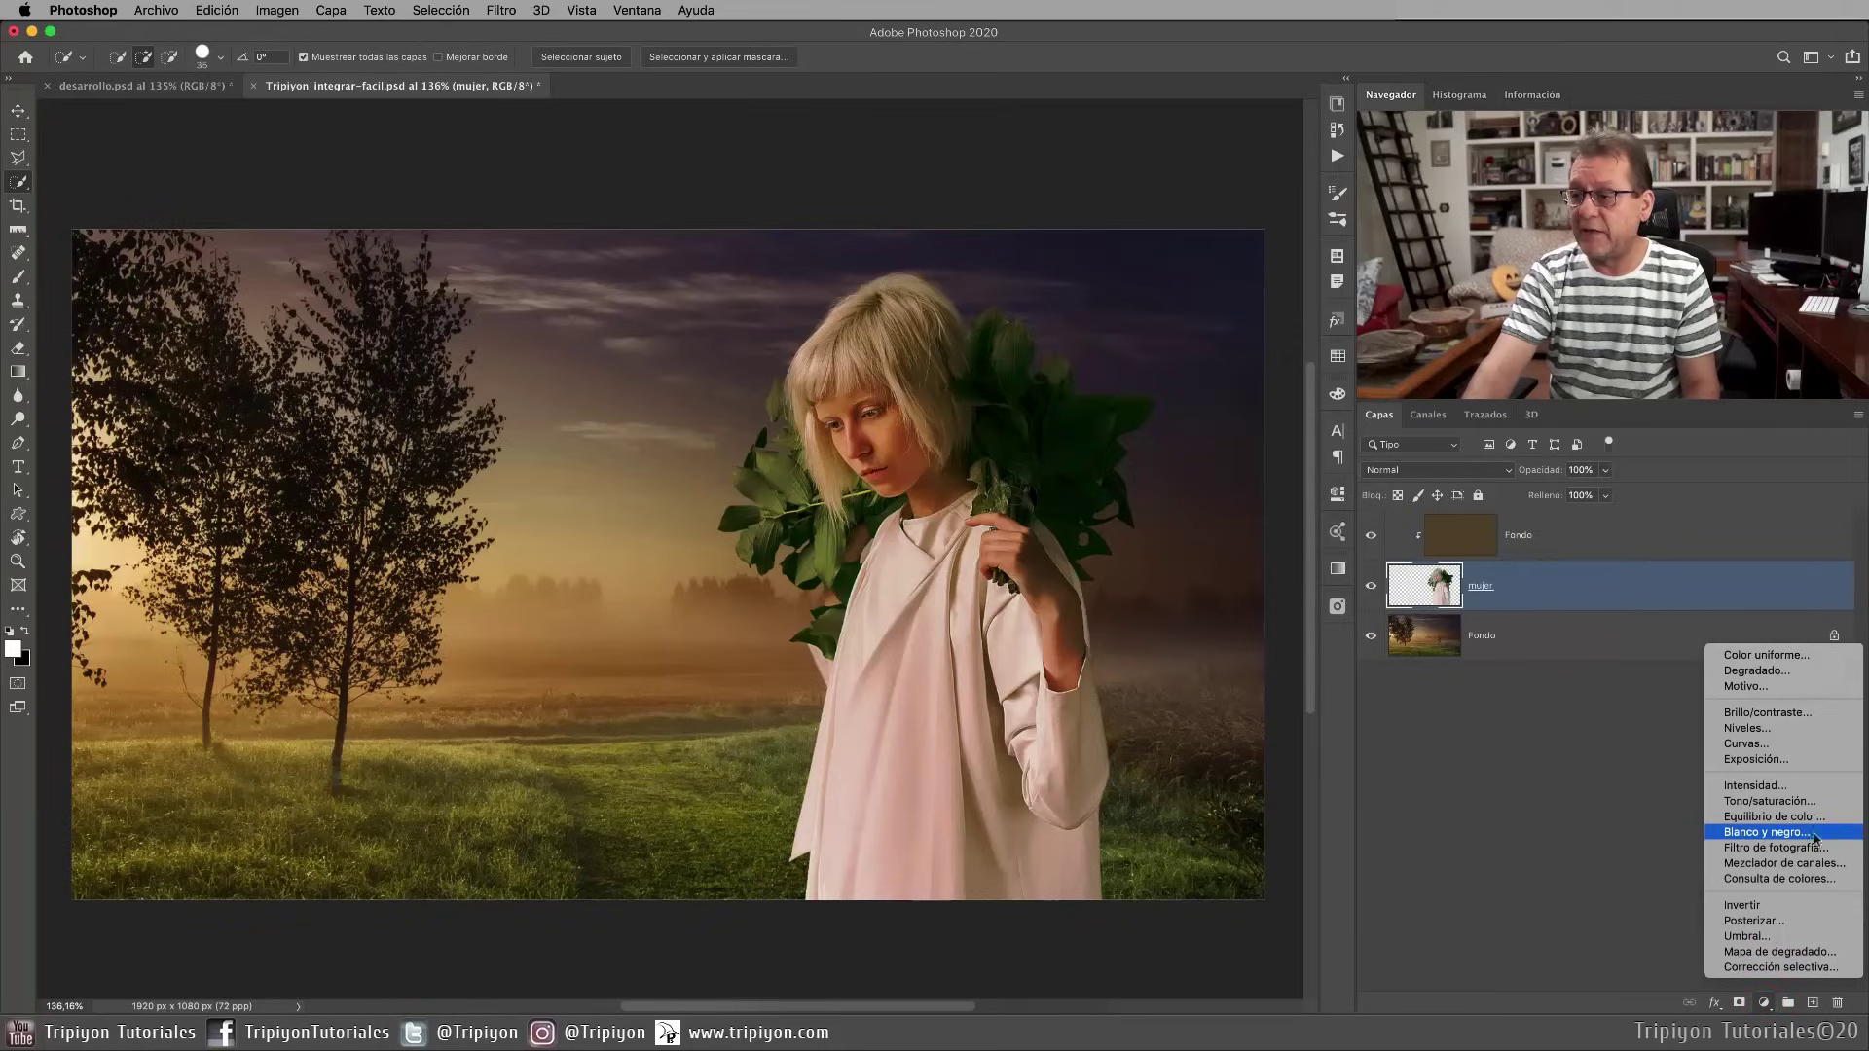
{"action": "left_click", "coordinate": [1791, 759]}
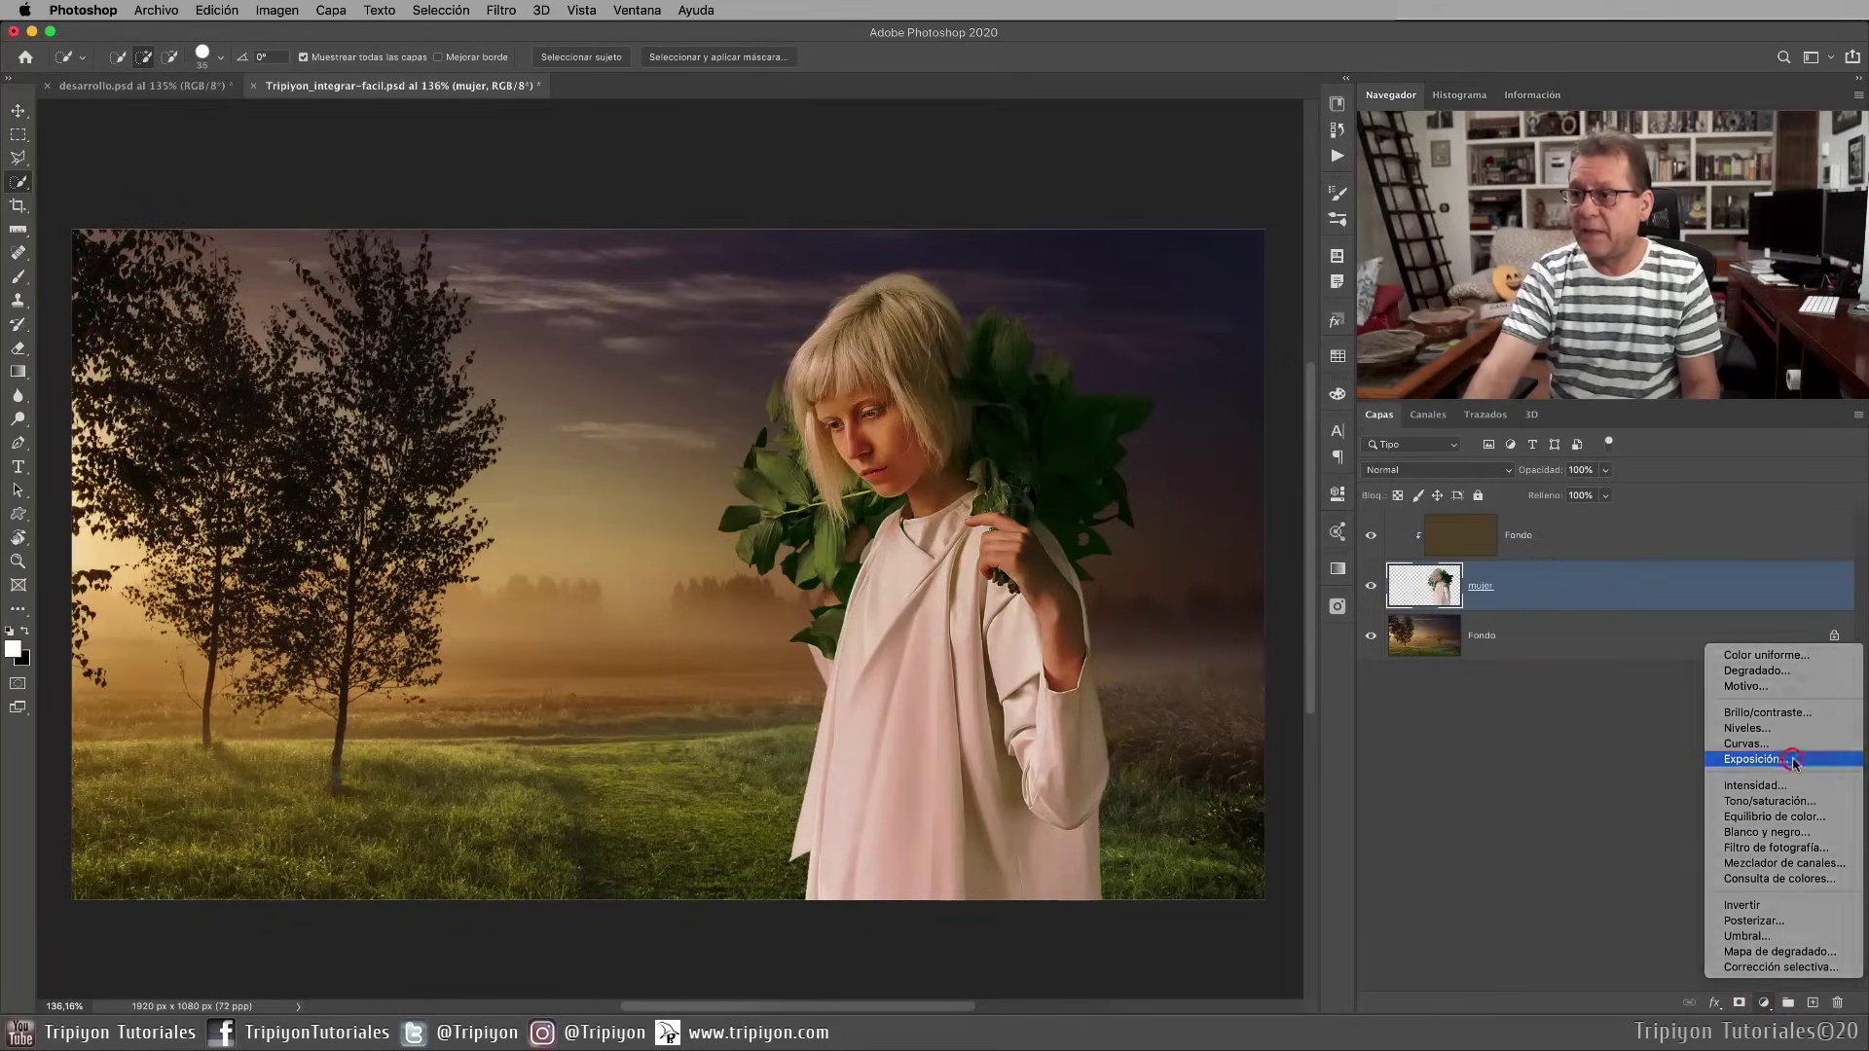
{"action": "scroll", "coordinate": [737, 739], "scroll_direction": "right", "scroll_amount": 3}
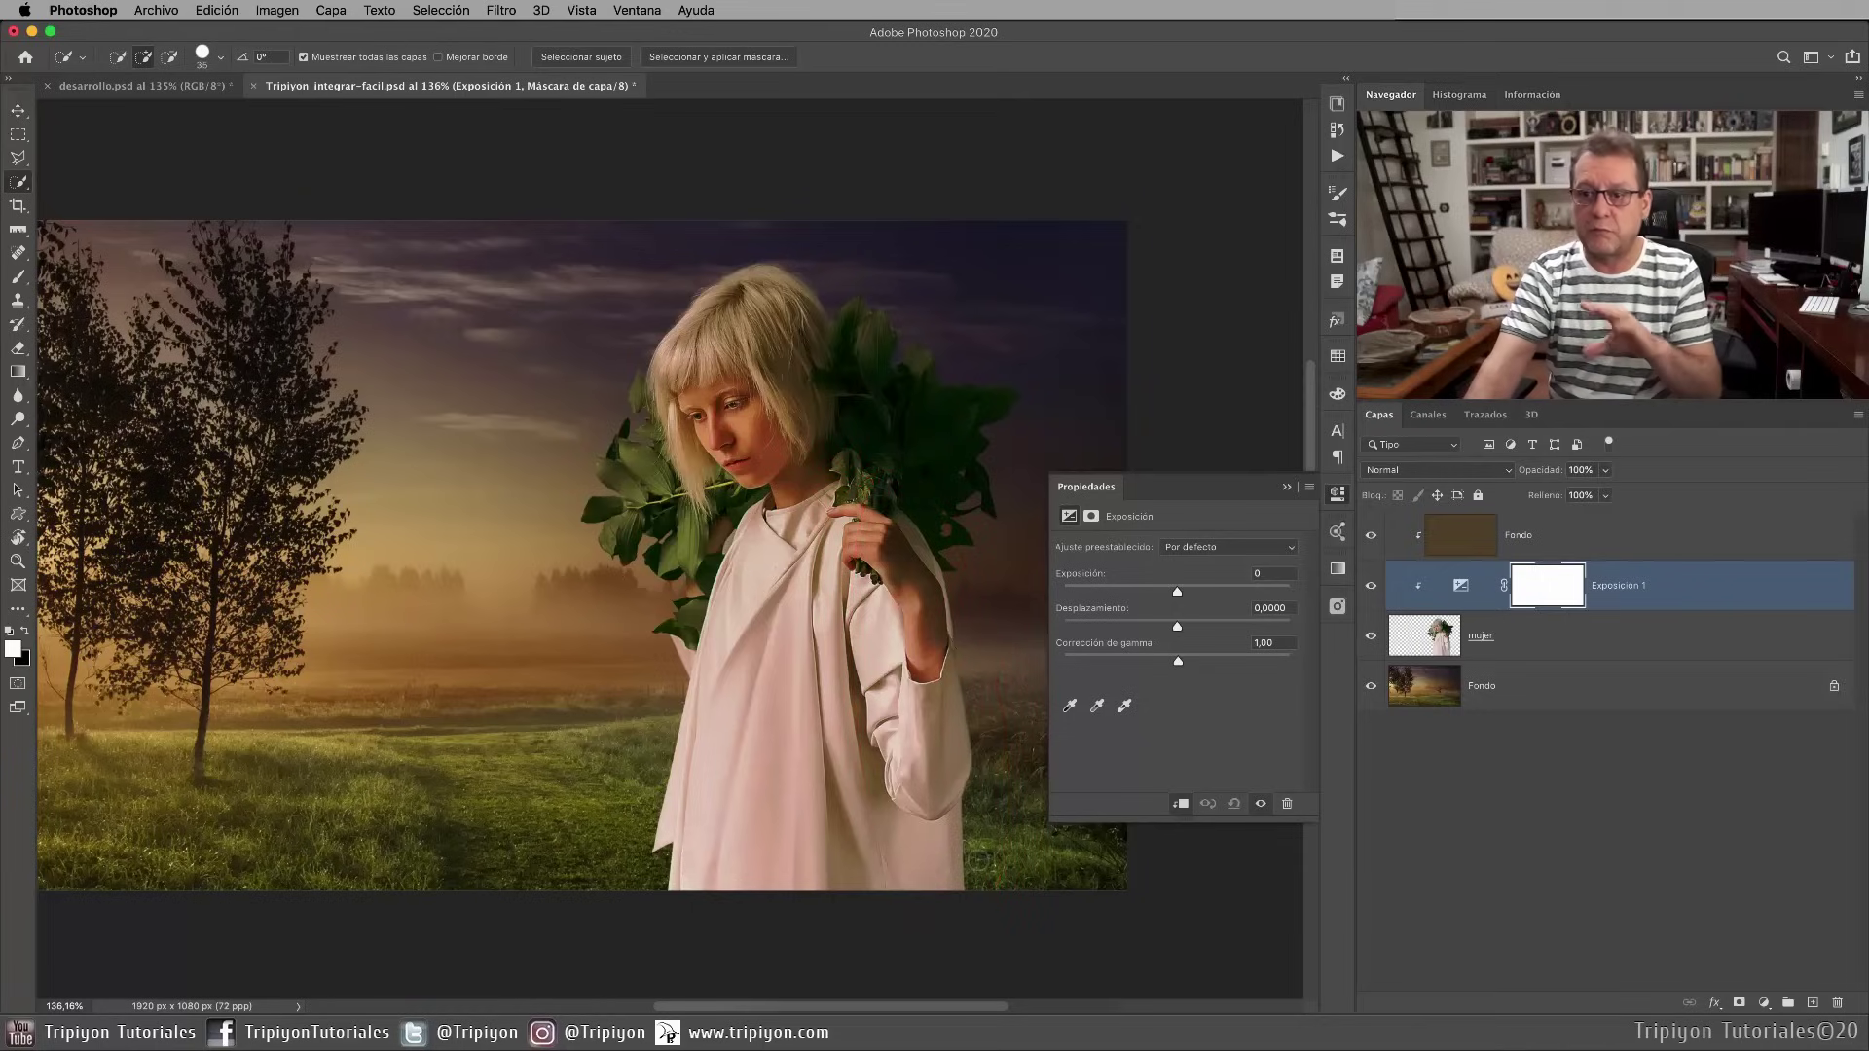
{"action": "left_click_drag", "start_coordinate": [420, 535], "coordinate": [514, 569]}
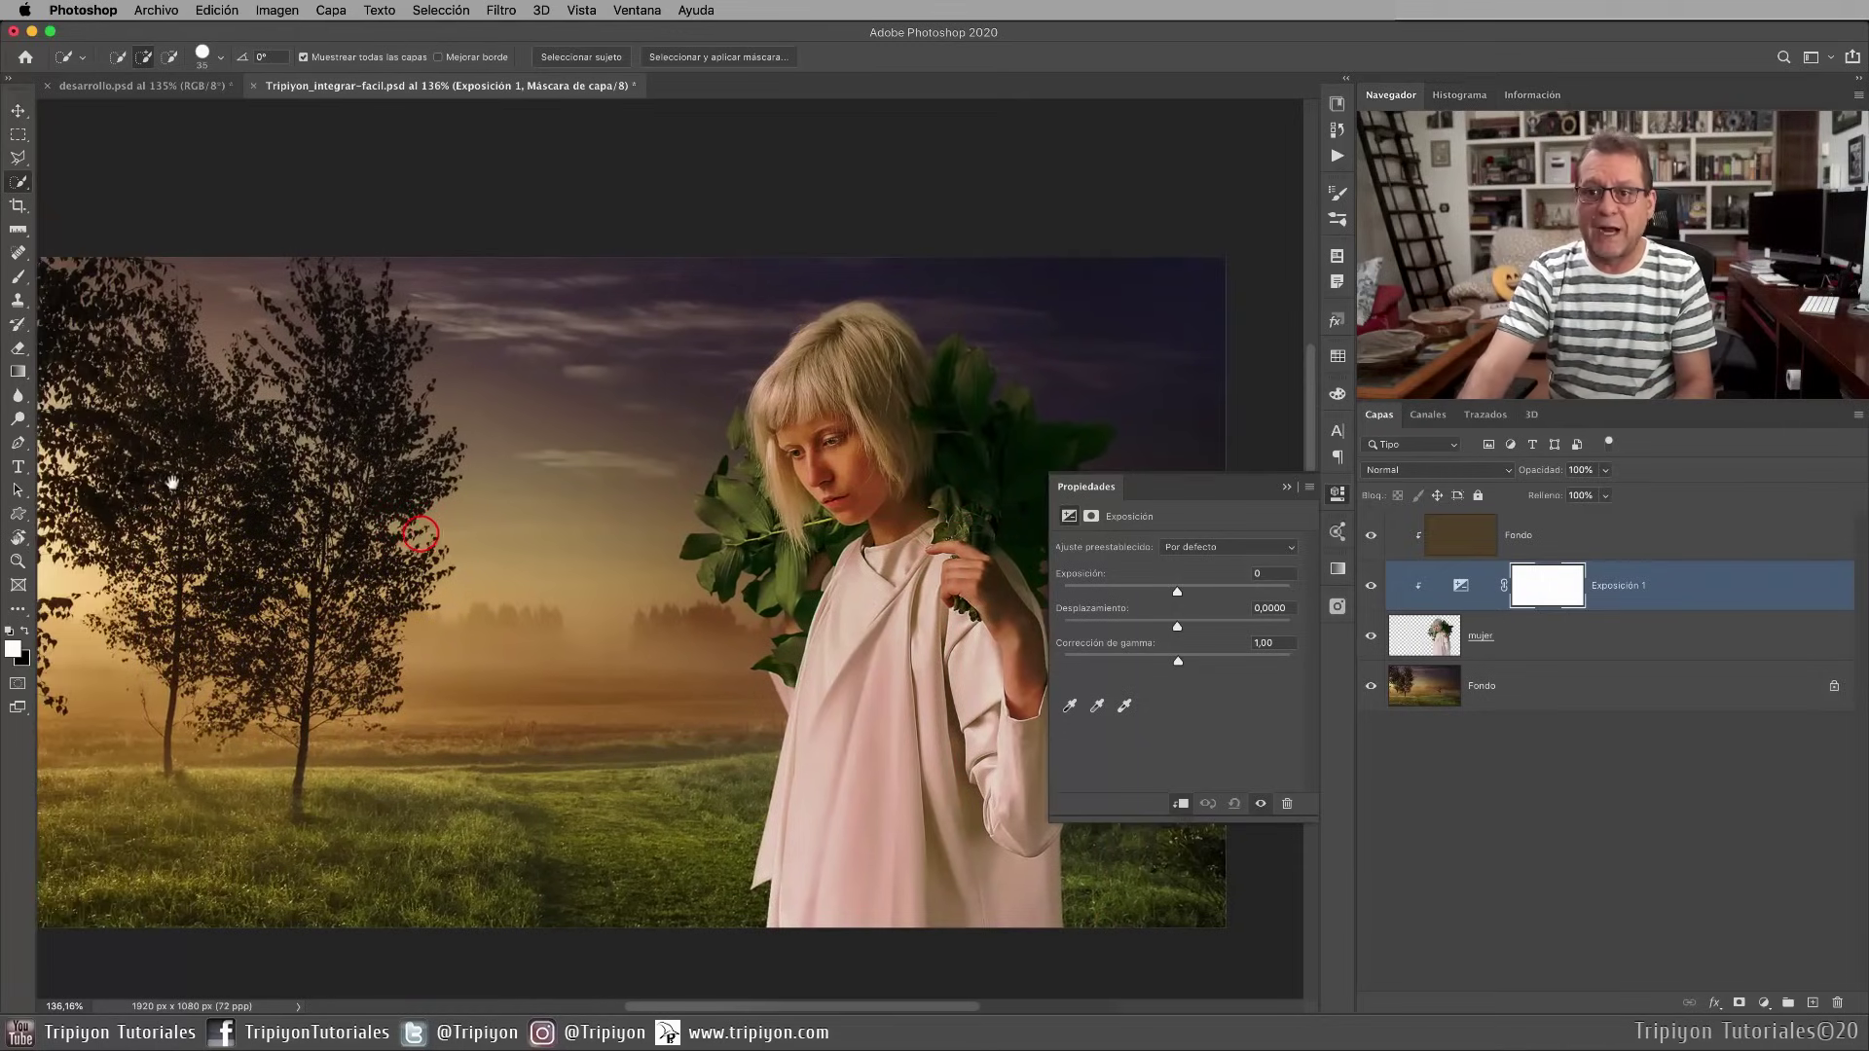
{"action": "left_click_drag", "start_coordinate": [757, 729], "coordinate": [591, 682]}
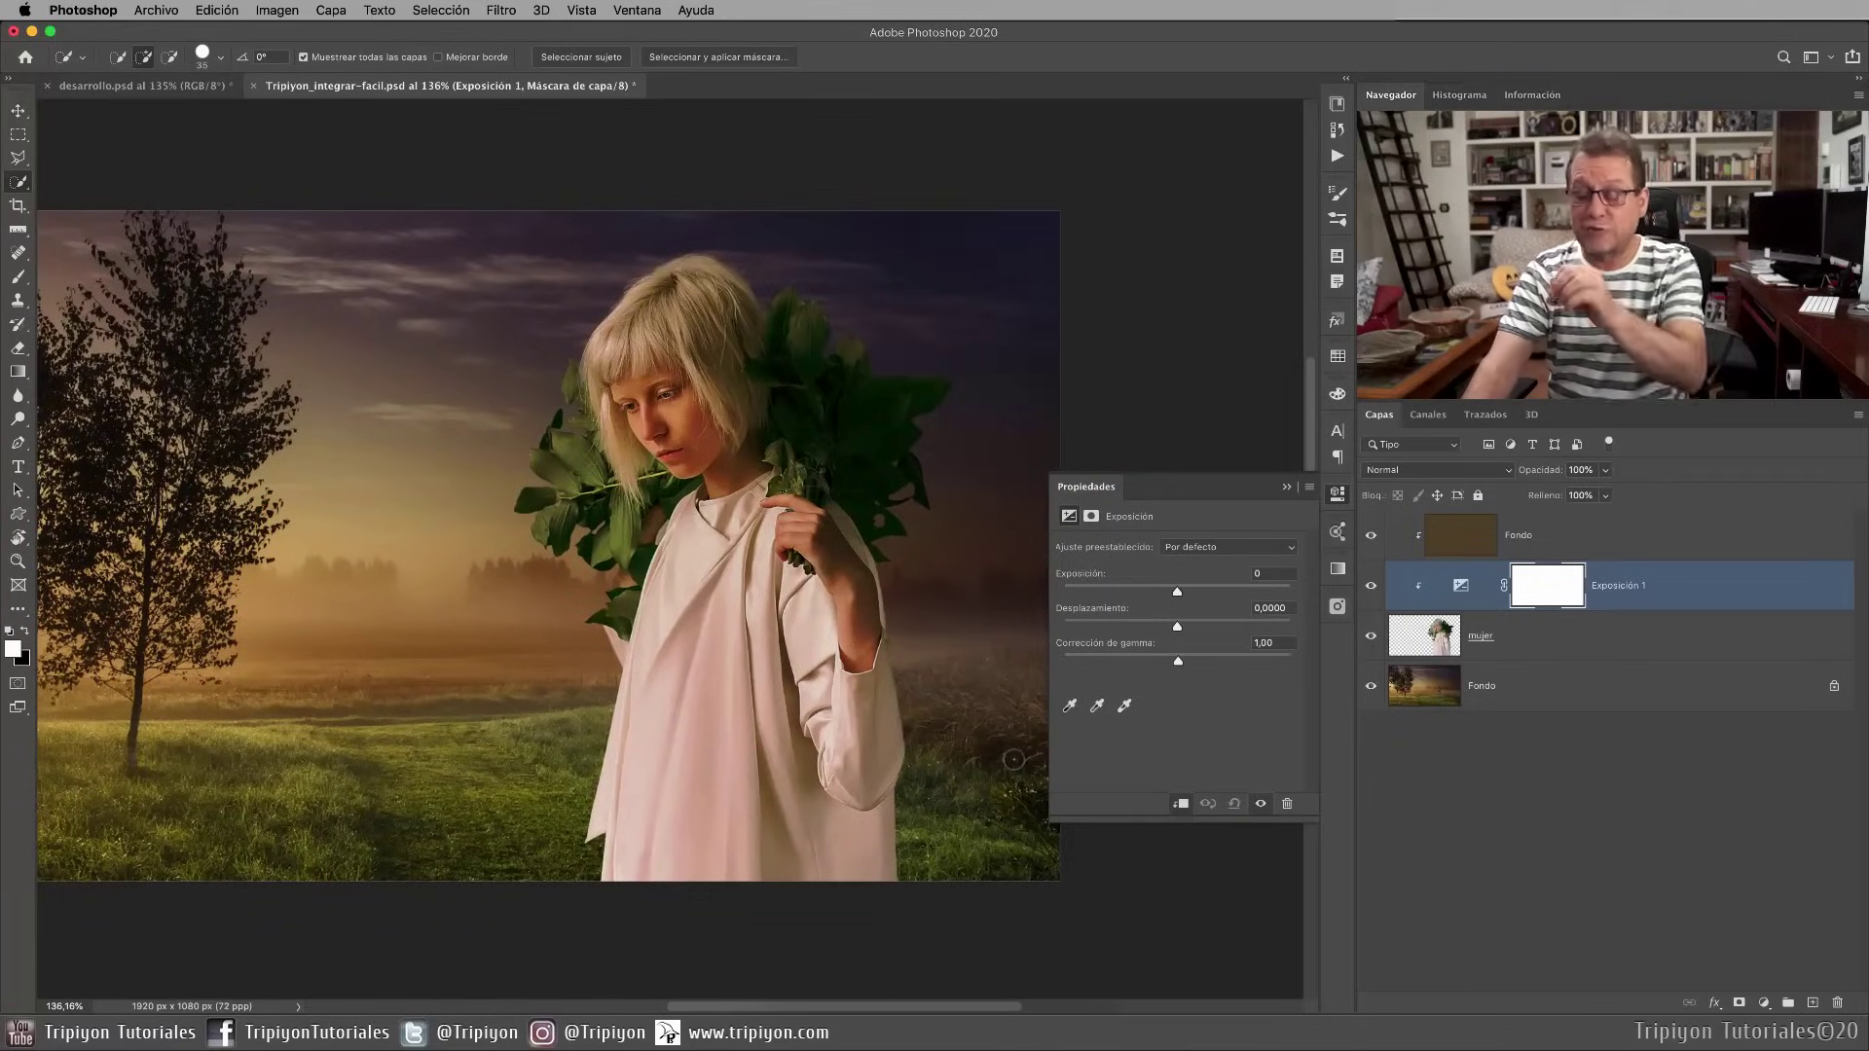
{"action": "left_click_drag", "start_coordinate": [1176, 592], "coordinate": [1162, 596]}
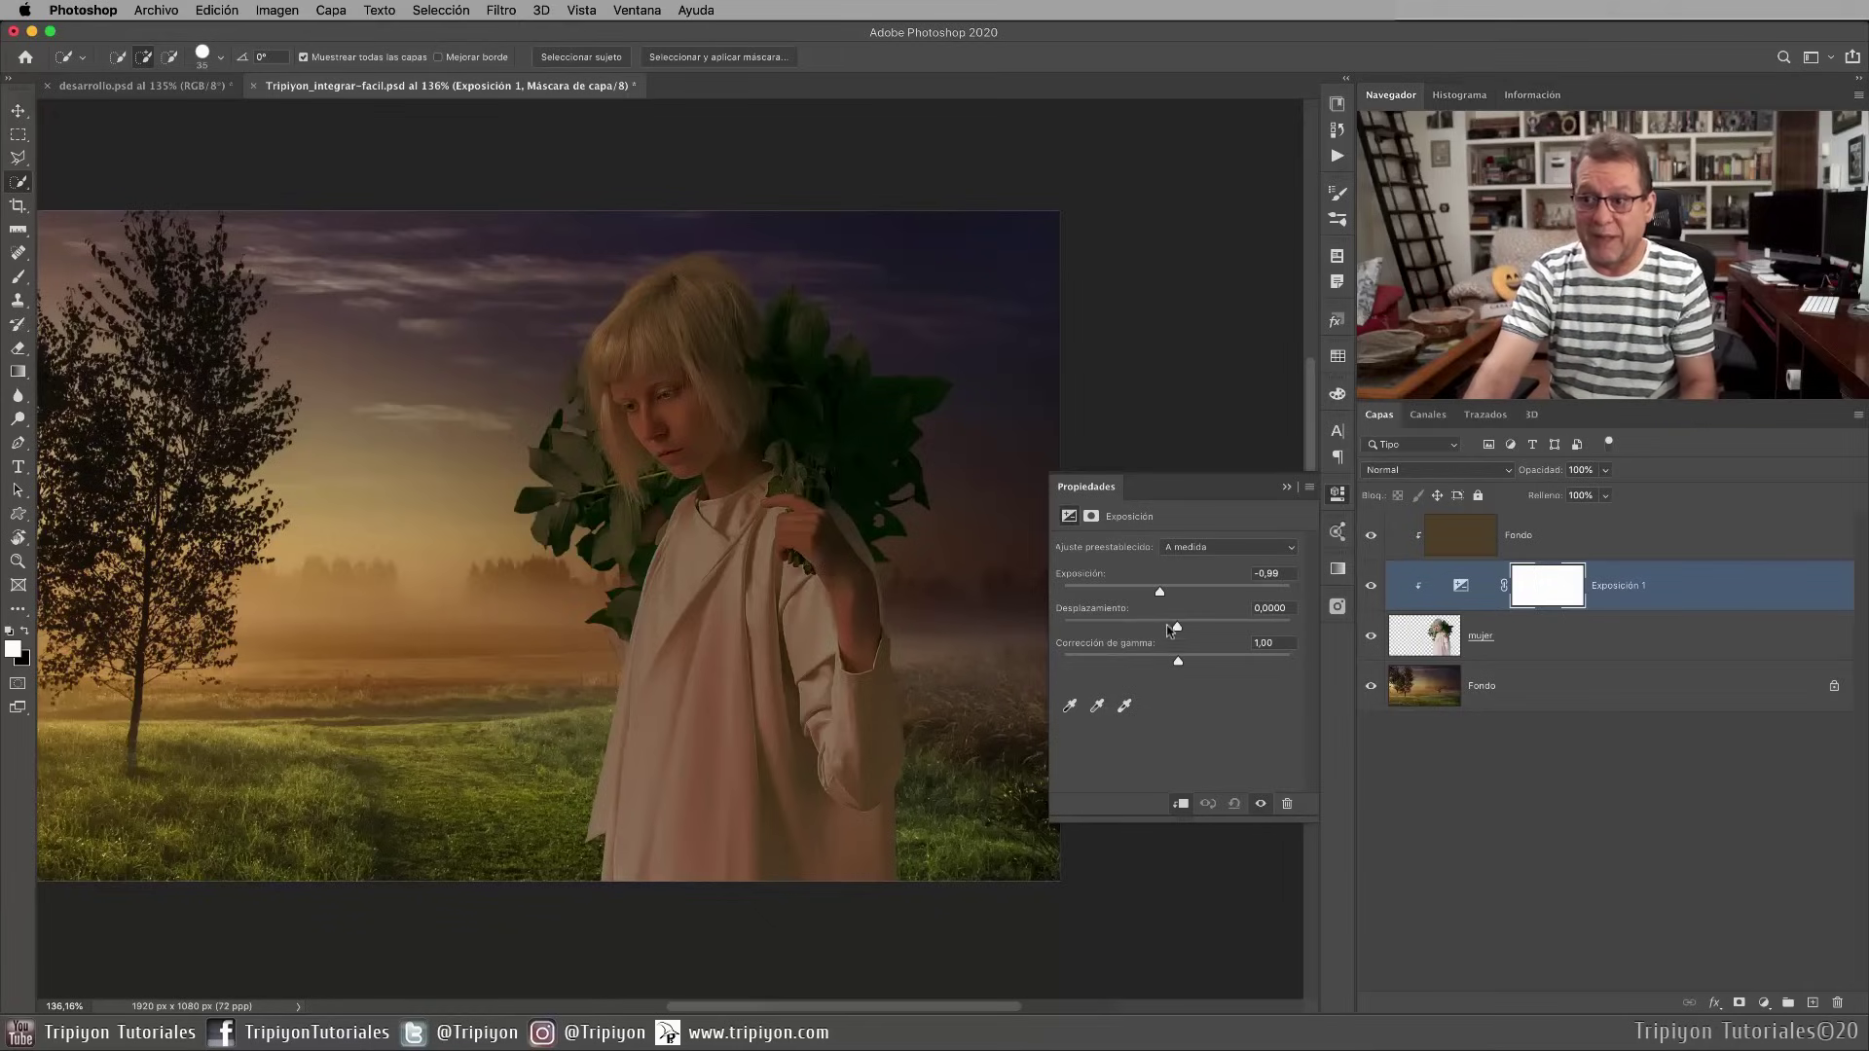
{"action": "left_click_drag", "start_coordinate": [1155, 595], "coordinate": [1152, 594]}
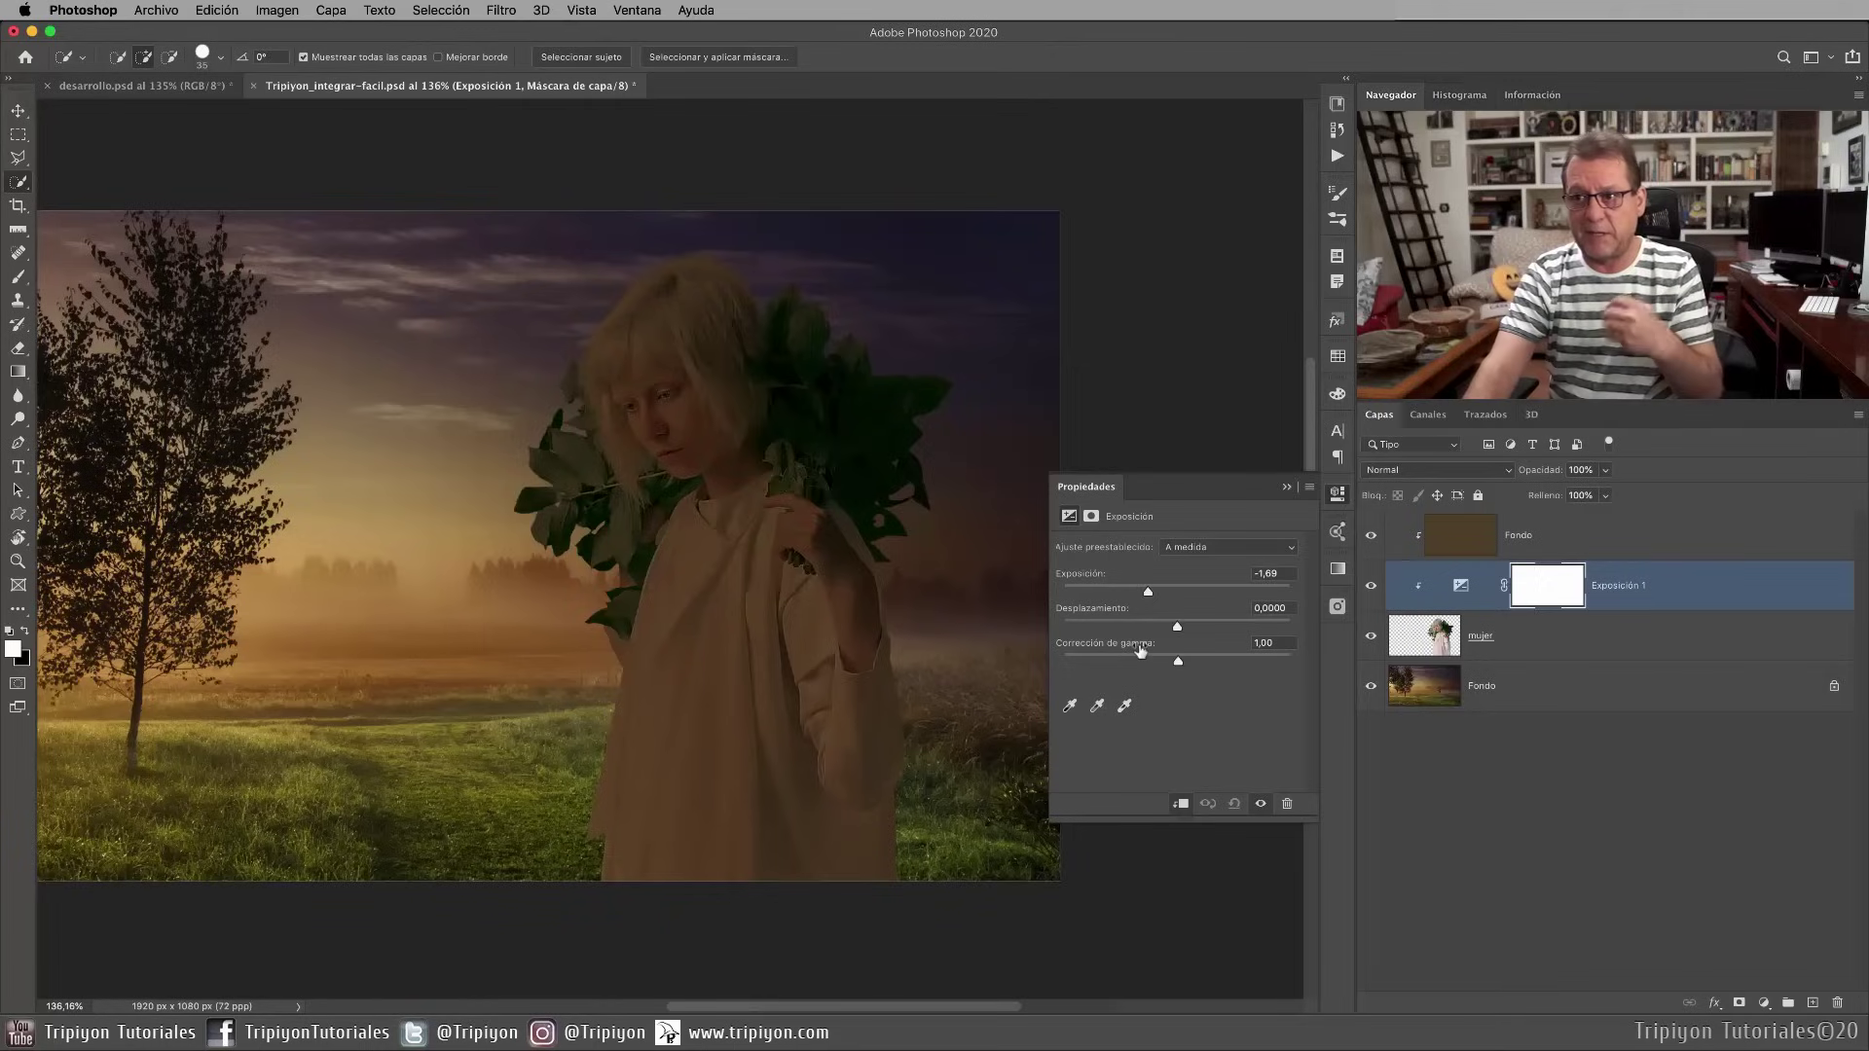
{"action": "left_click", "coordinate": [1339, 495]}
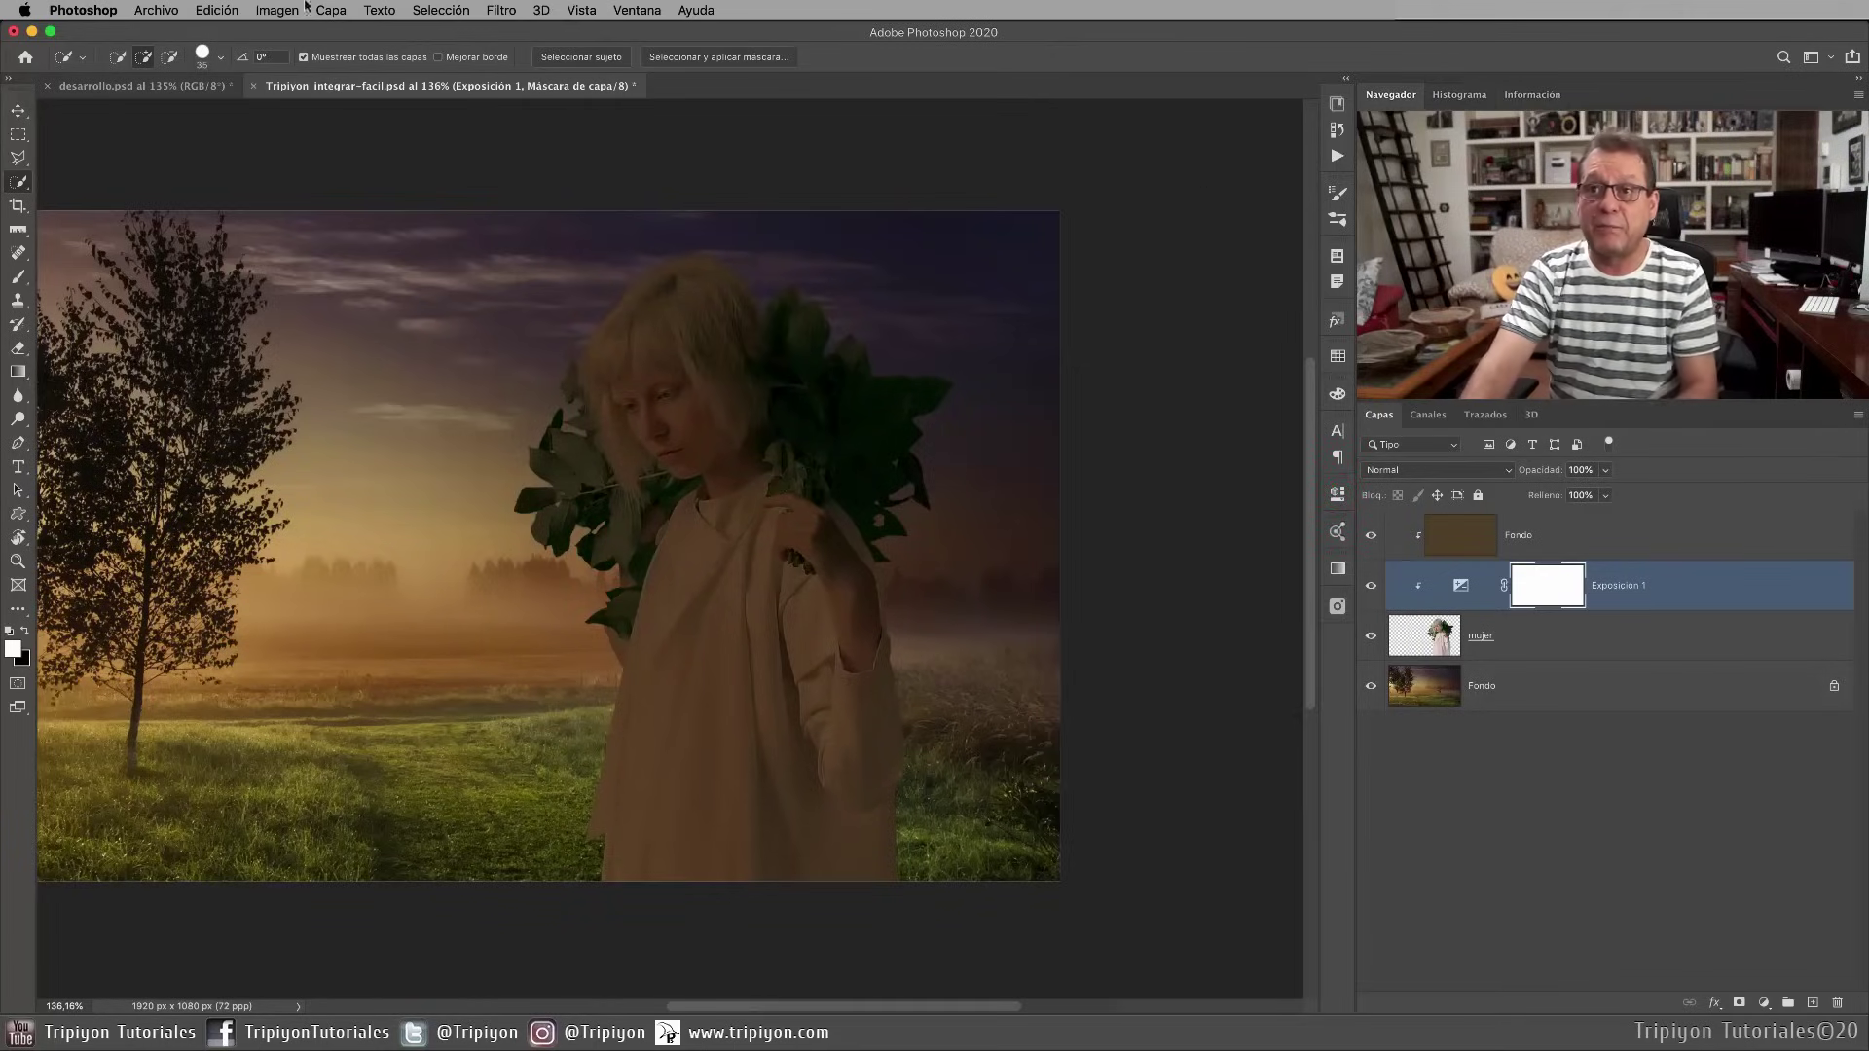
Fill the Exposición 1 mask with Negro via Edición > Rellenar to hide the darkening
{"action": "left_click", "coordinate": [232, 9]}
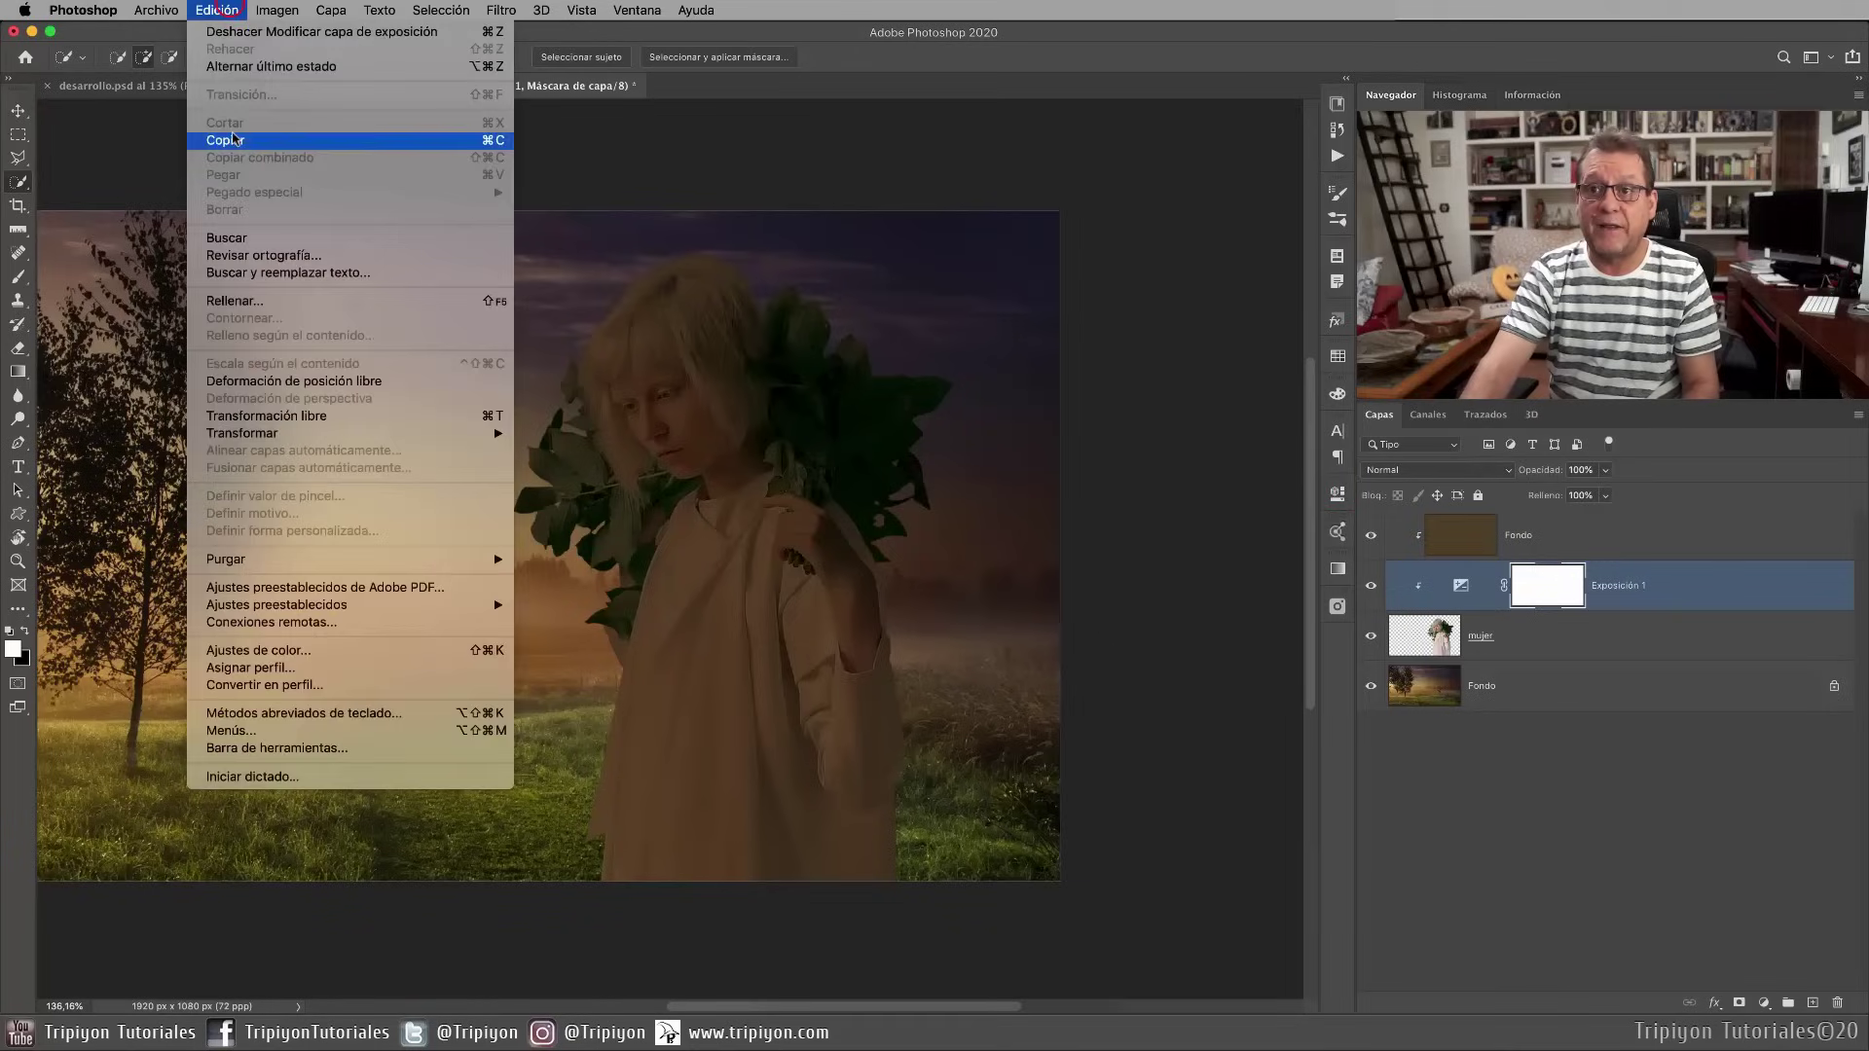
{"action": "left_click", "coordinate": [253, 304]}
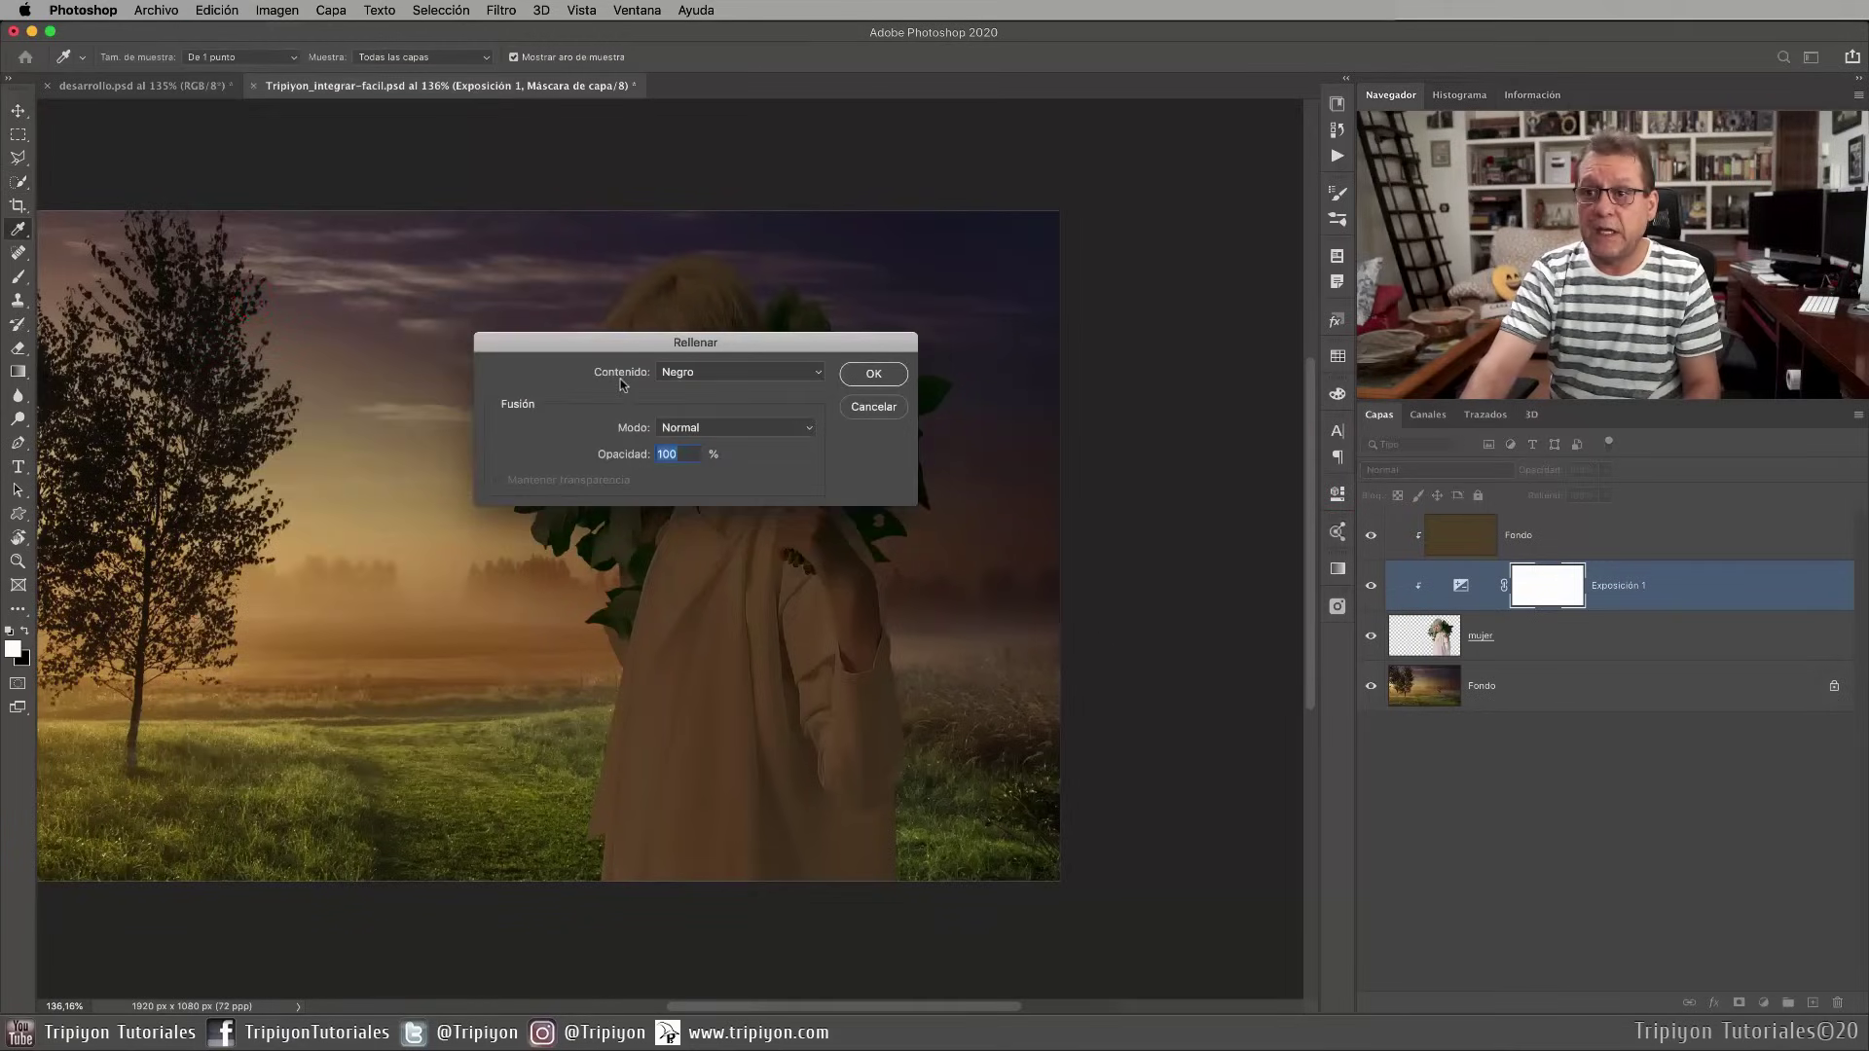
{"action": "left_click", "coordinate": [683, 371]}
{"action": "left_click", "coordinate": [683, 372]}
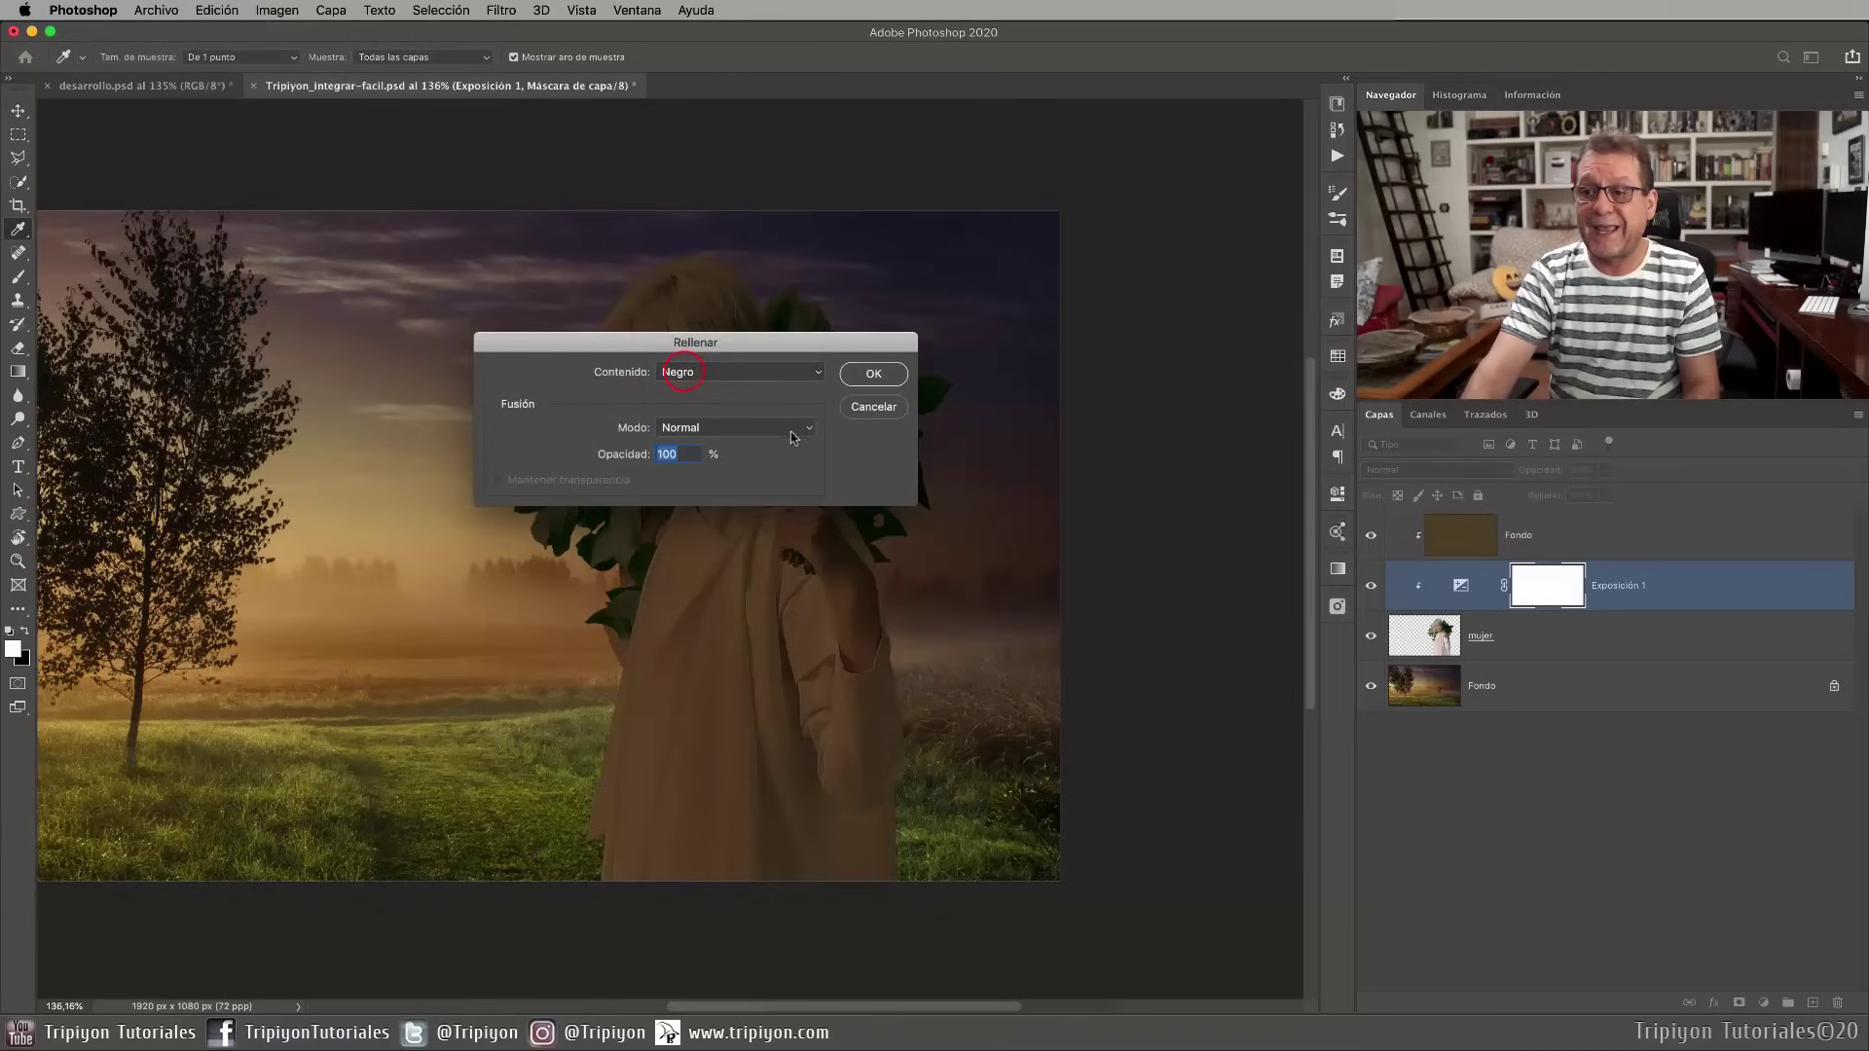
{"action": "left_click", "coordinate": [873, 374]}
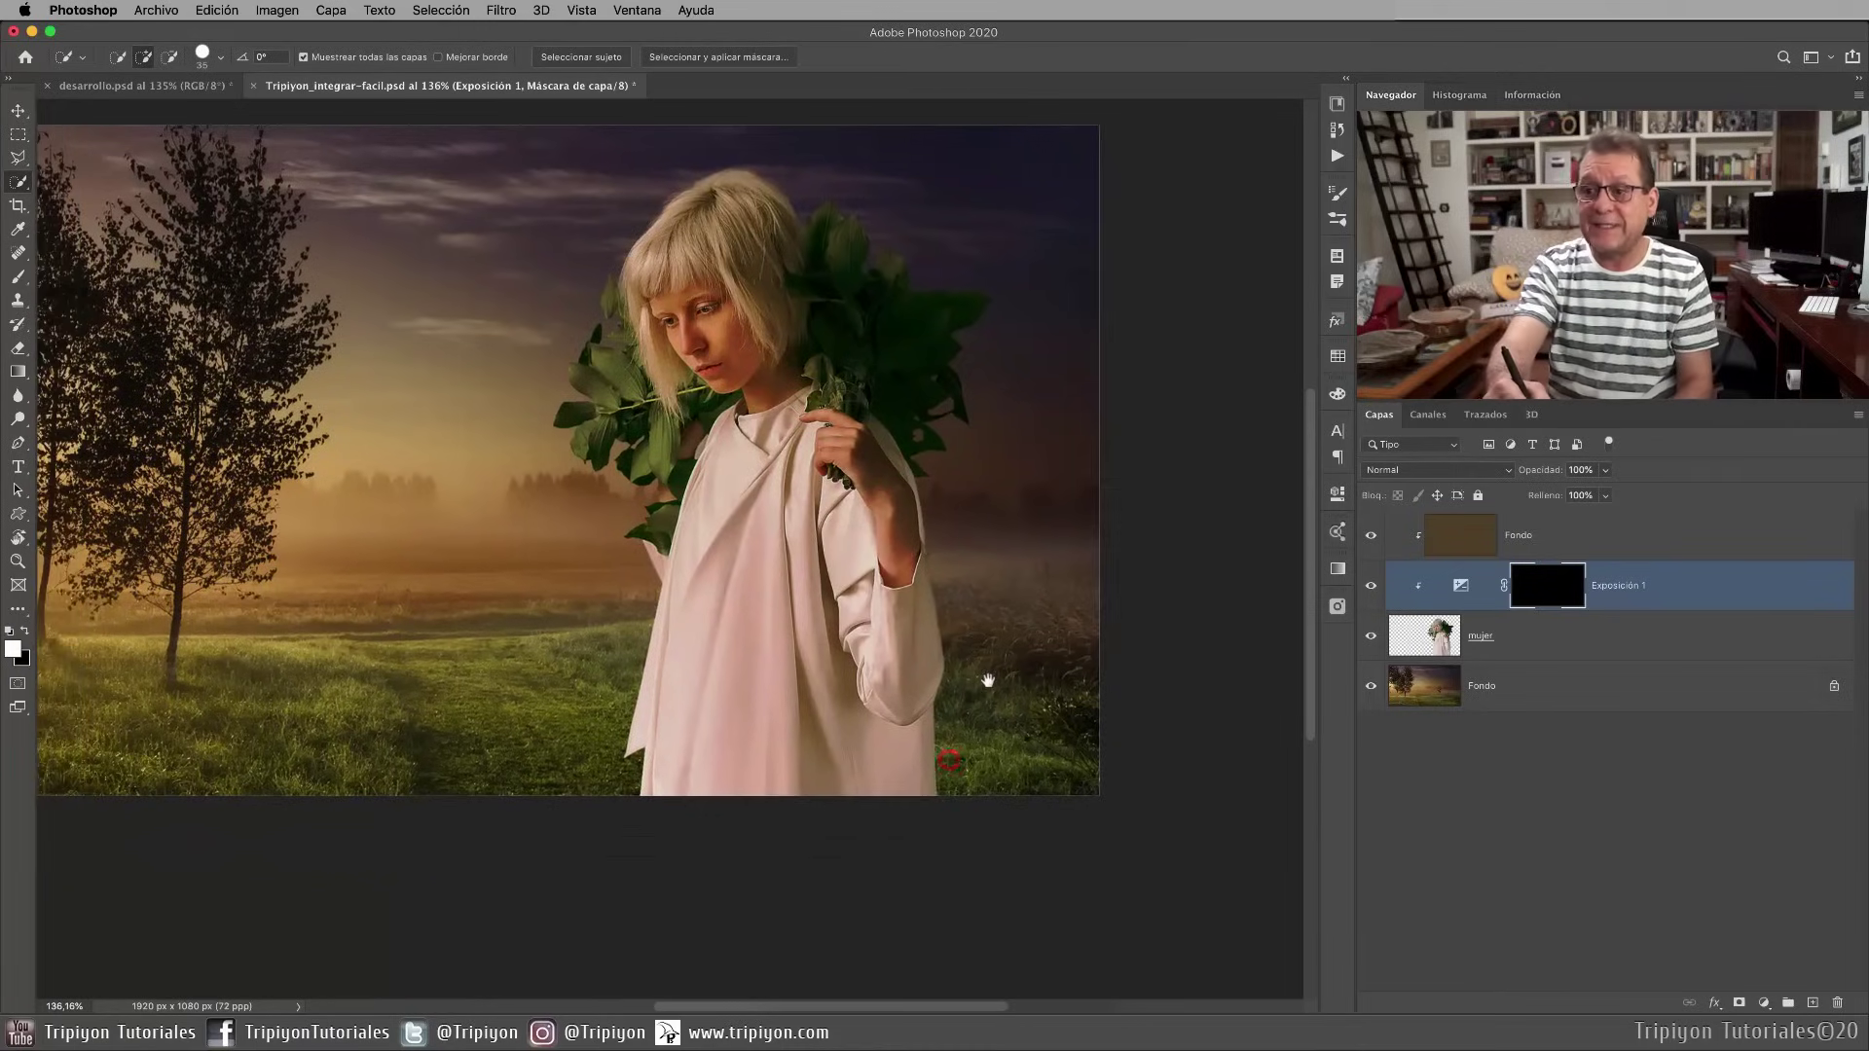
{"action": "mouse_move", "coordinate": [949, 760]}
{"action": "left_mouse_down"}
{"action": "mouse_move", "coordinate": [993, 702]}
{"action": "mouse_move", "coordinate": [1034, 692]}
{"action": "mouse_move", "coordinate": [1042, 793]}
{"action": "left_mouse_up"}
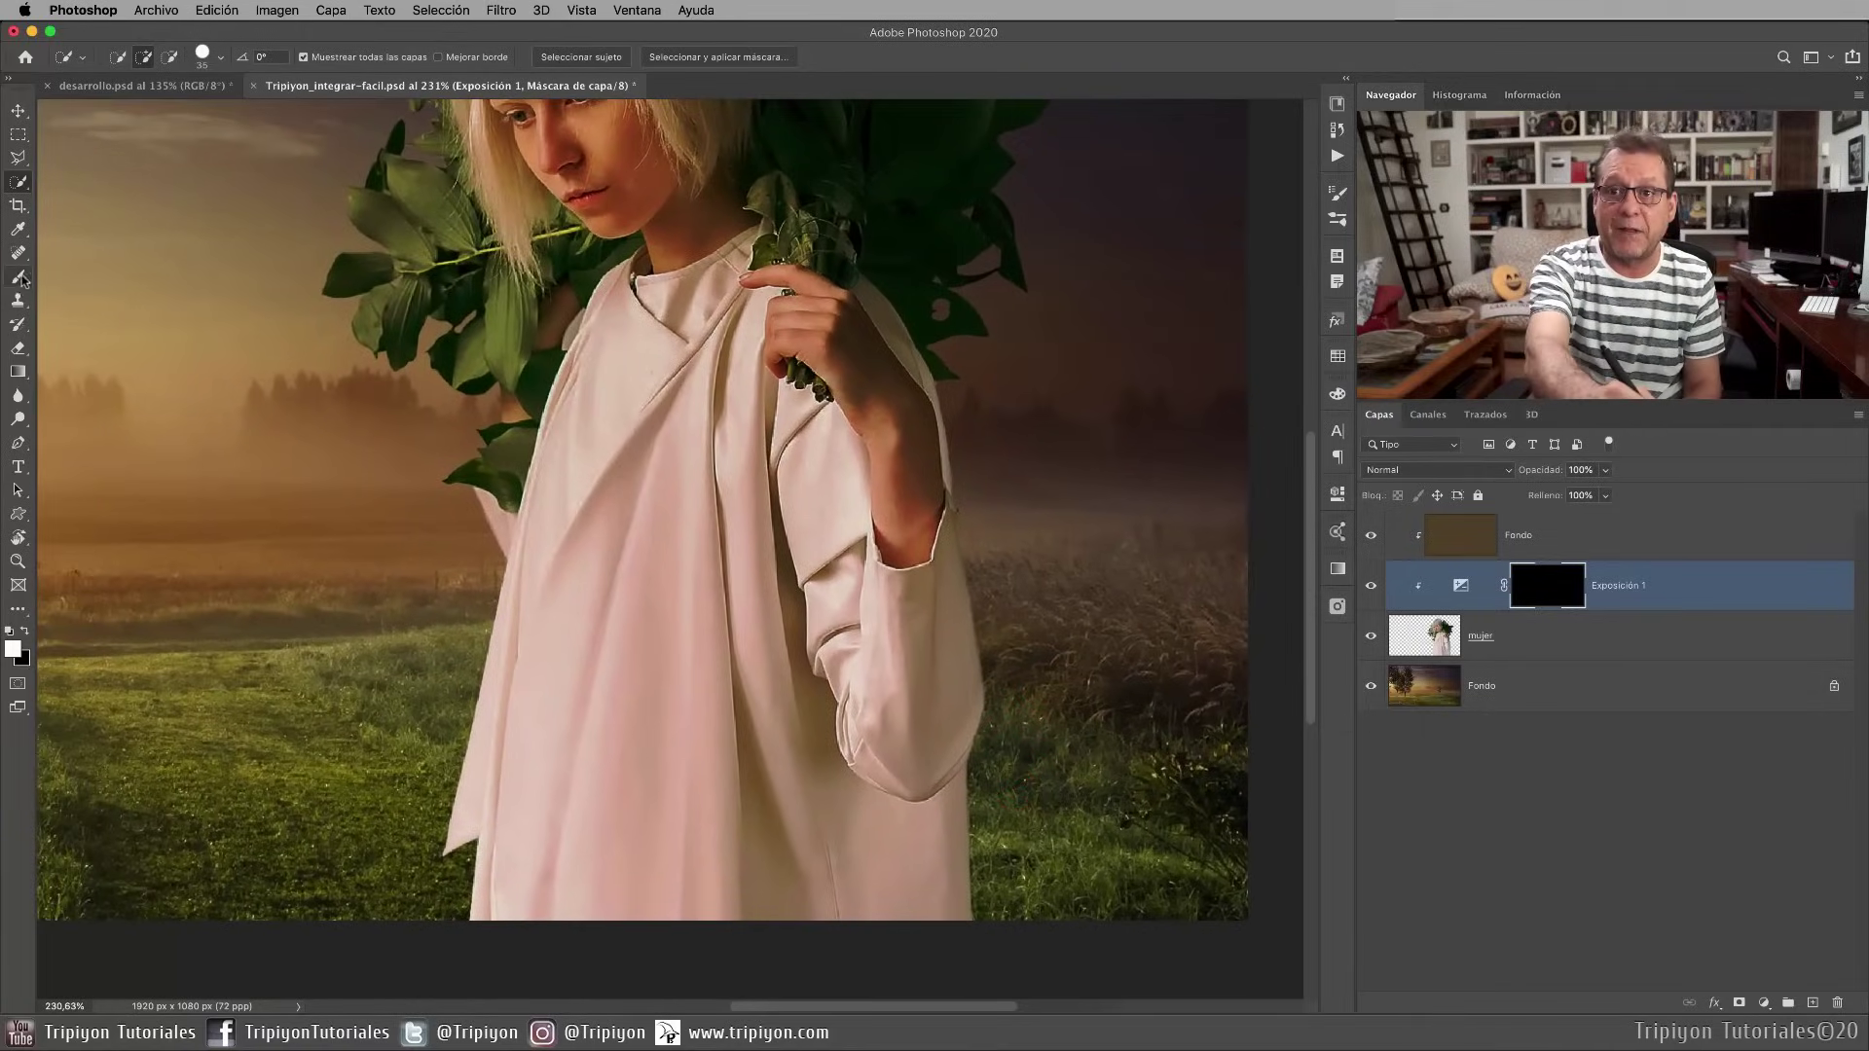
Set up a large, very soft brush at 20% opacity
{"action": "key", "text": "b"}
{"action": "right_click", "coordinate": [662, 421]}
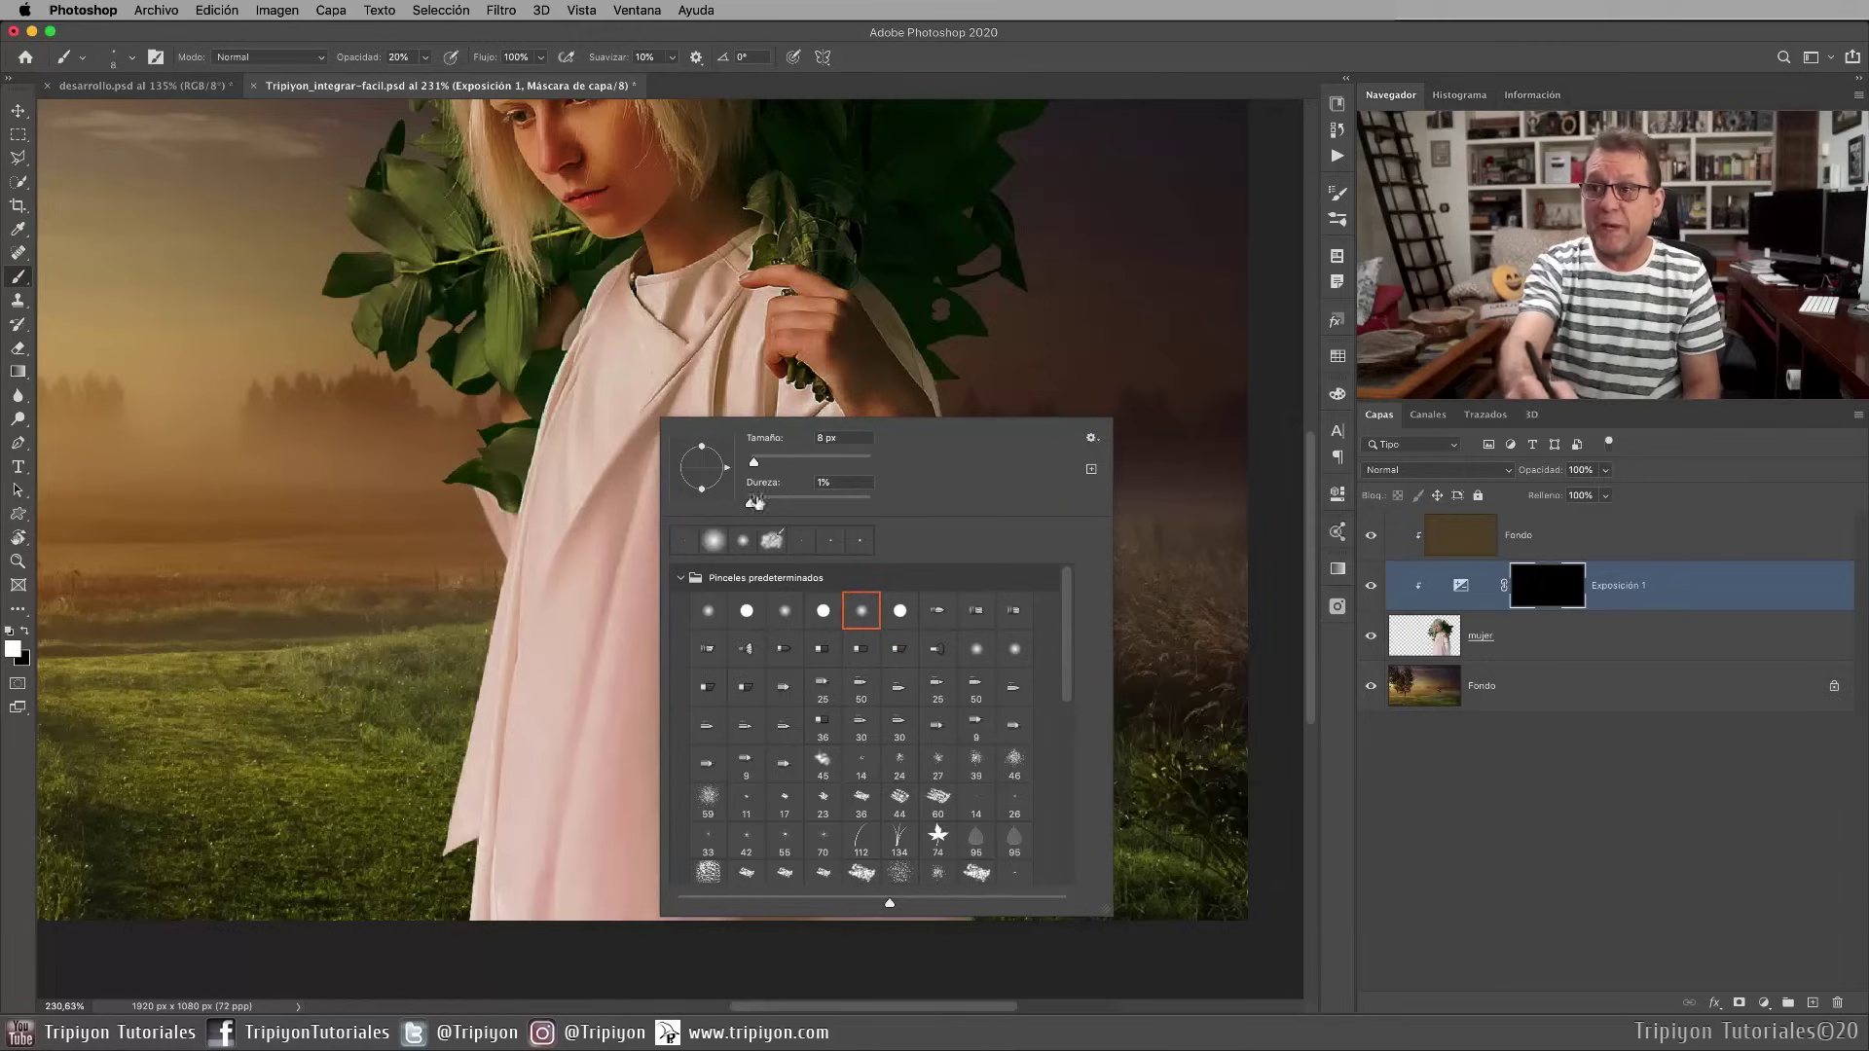
{"action": "left_click", "coordinate": [1103, 46]}
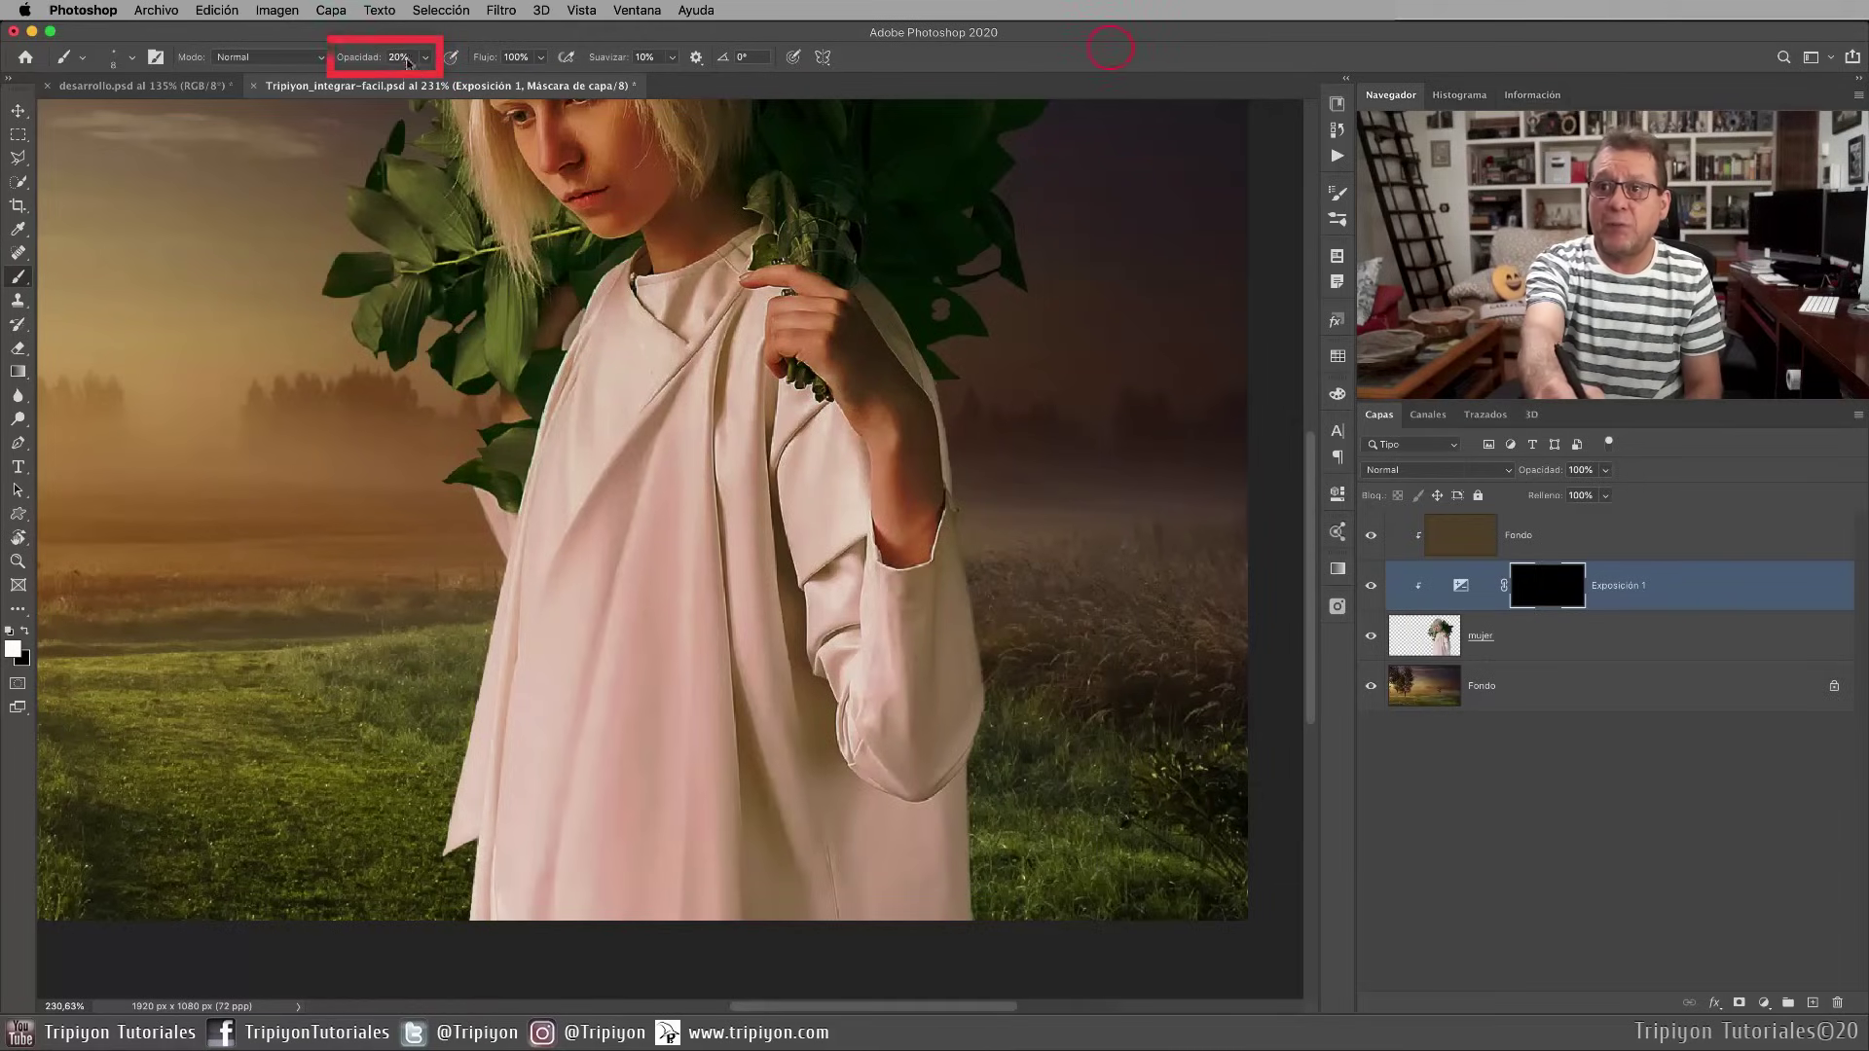
{"action": "left_click", "coordinate": [390, 57]}
{"action": "type", "text": "20"}
{"action": "key", "text": "Return"}
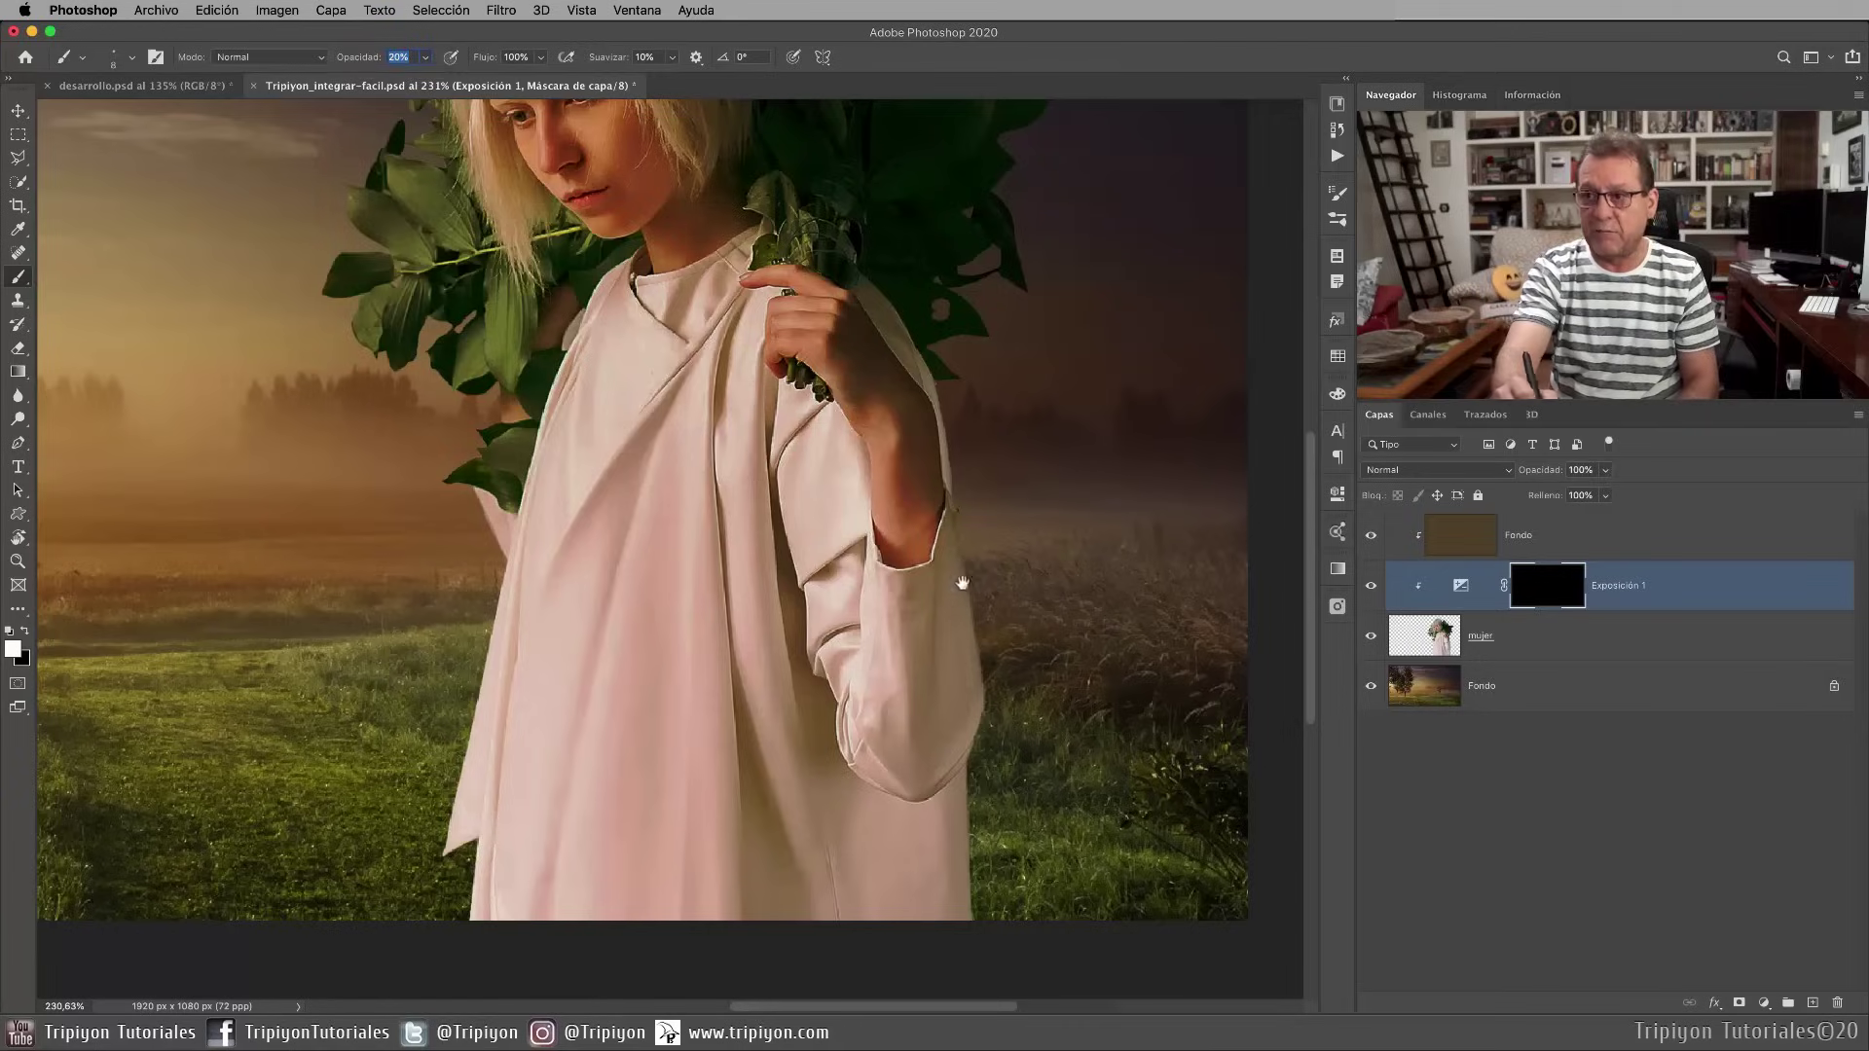
{"action": "scroll", "coordinate": [962, 582], "scroll_direction": "down", "scroll_amount": 2}
{"action": "scroll", "coordinate": [968, 634], "scroll_direction": "down", "scroll_amount": 2}
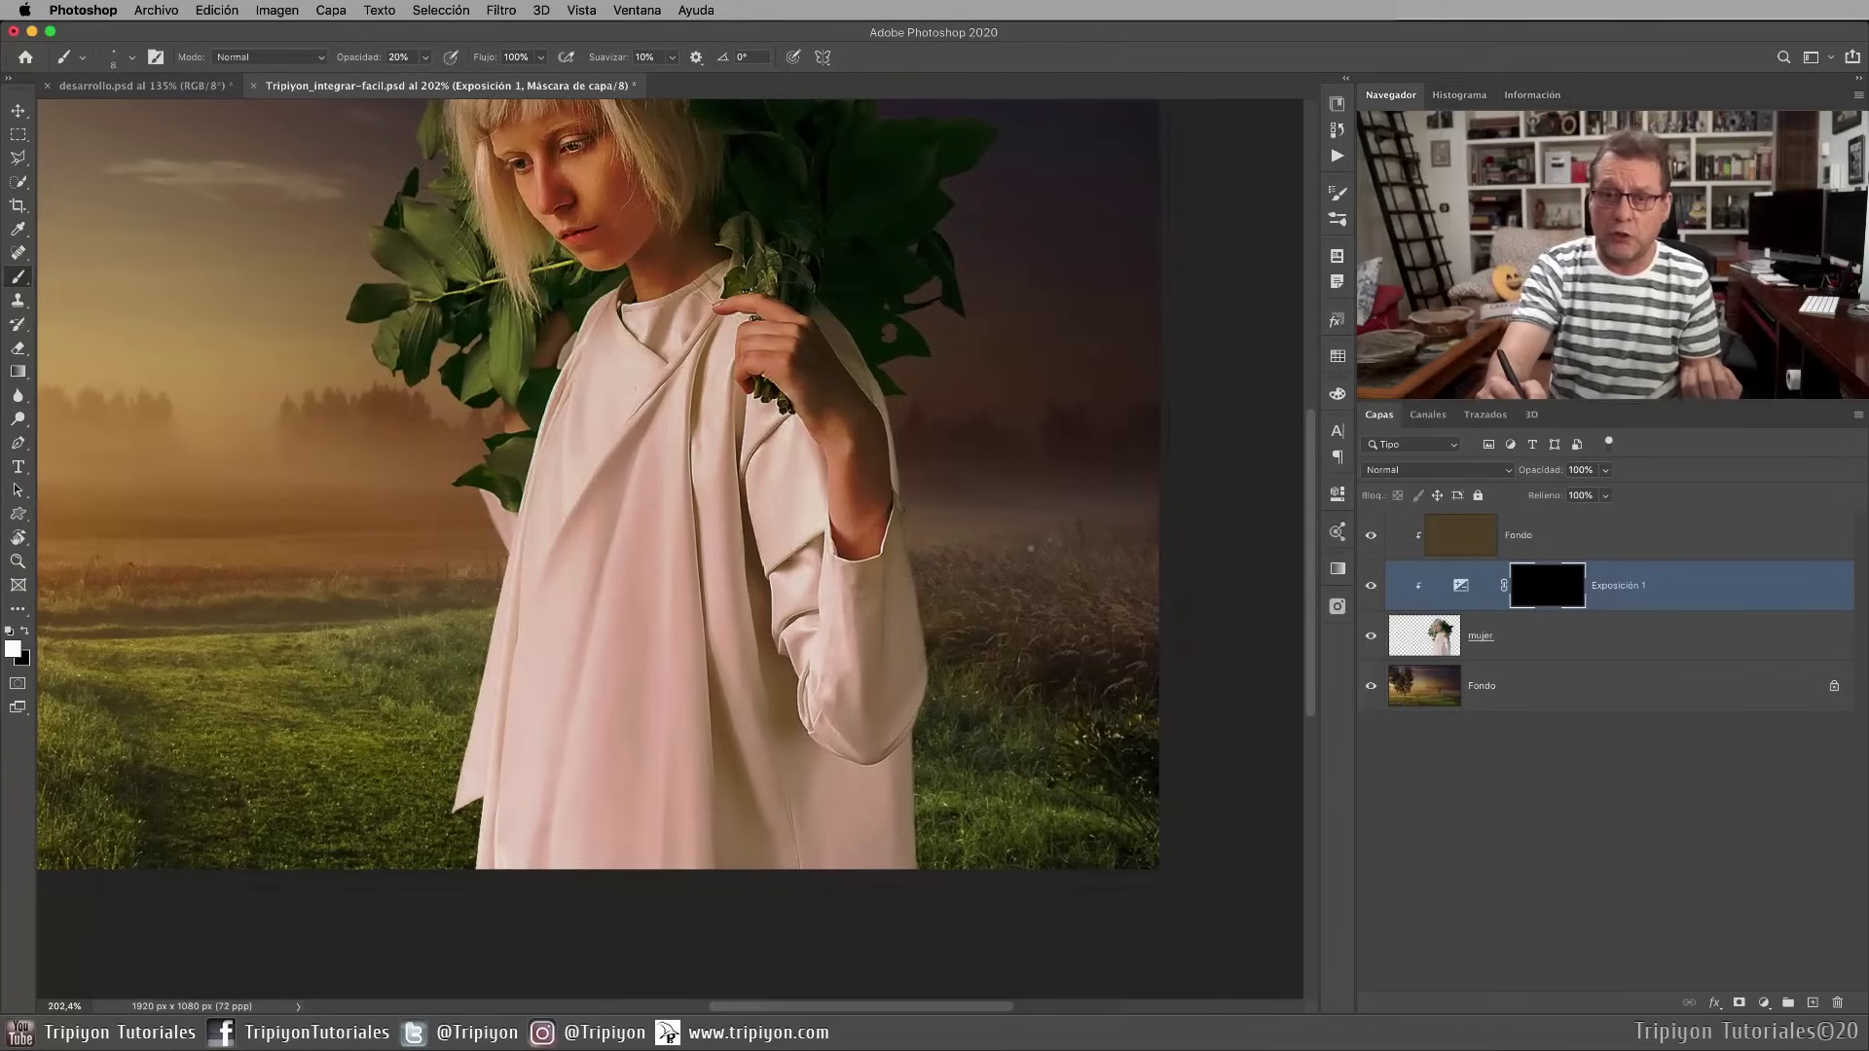
{"action": "left_click_drag", "start_coordinate": [812, 647], "coordinate": [952, 666]}
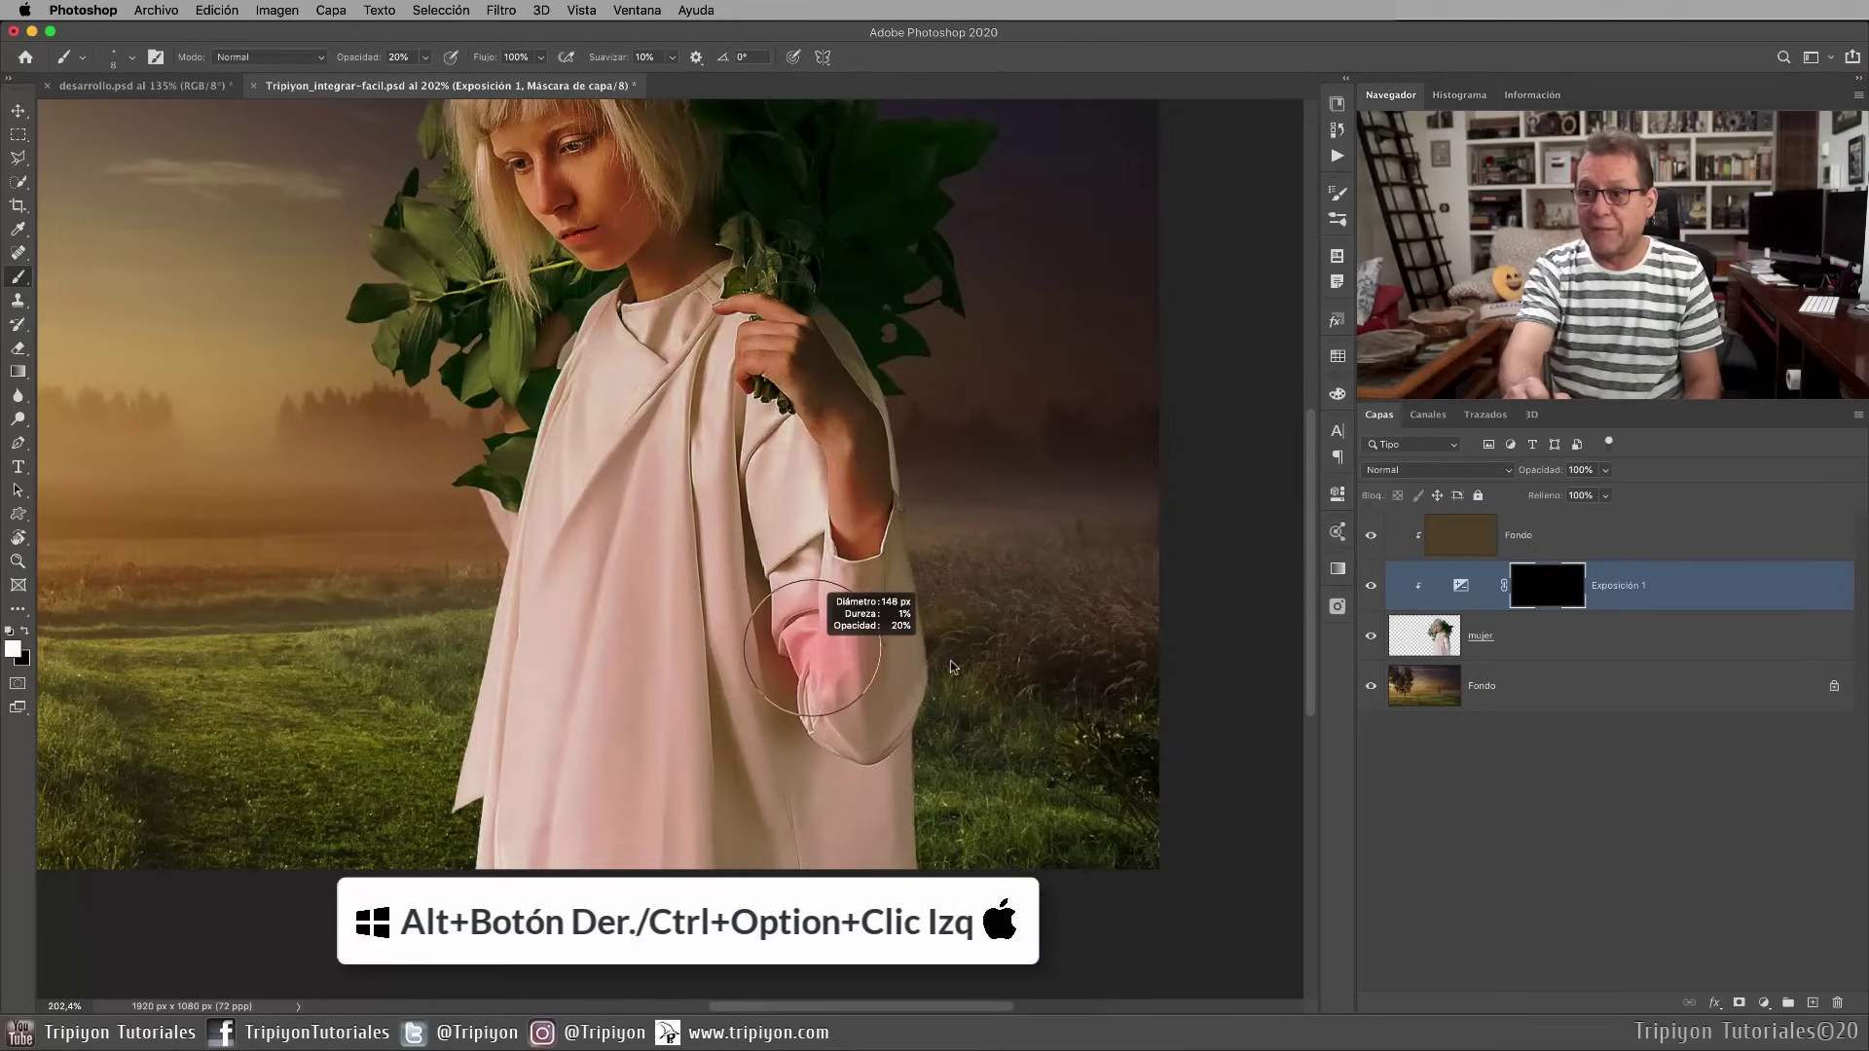
{"action": "scroll", "coordinate": [968, 688], "scroll_direction": "down", "scroll_amount": 3}
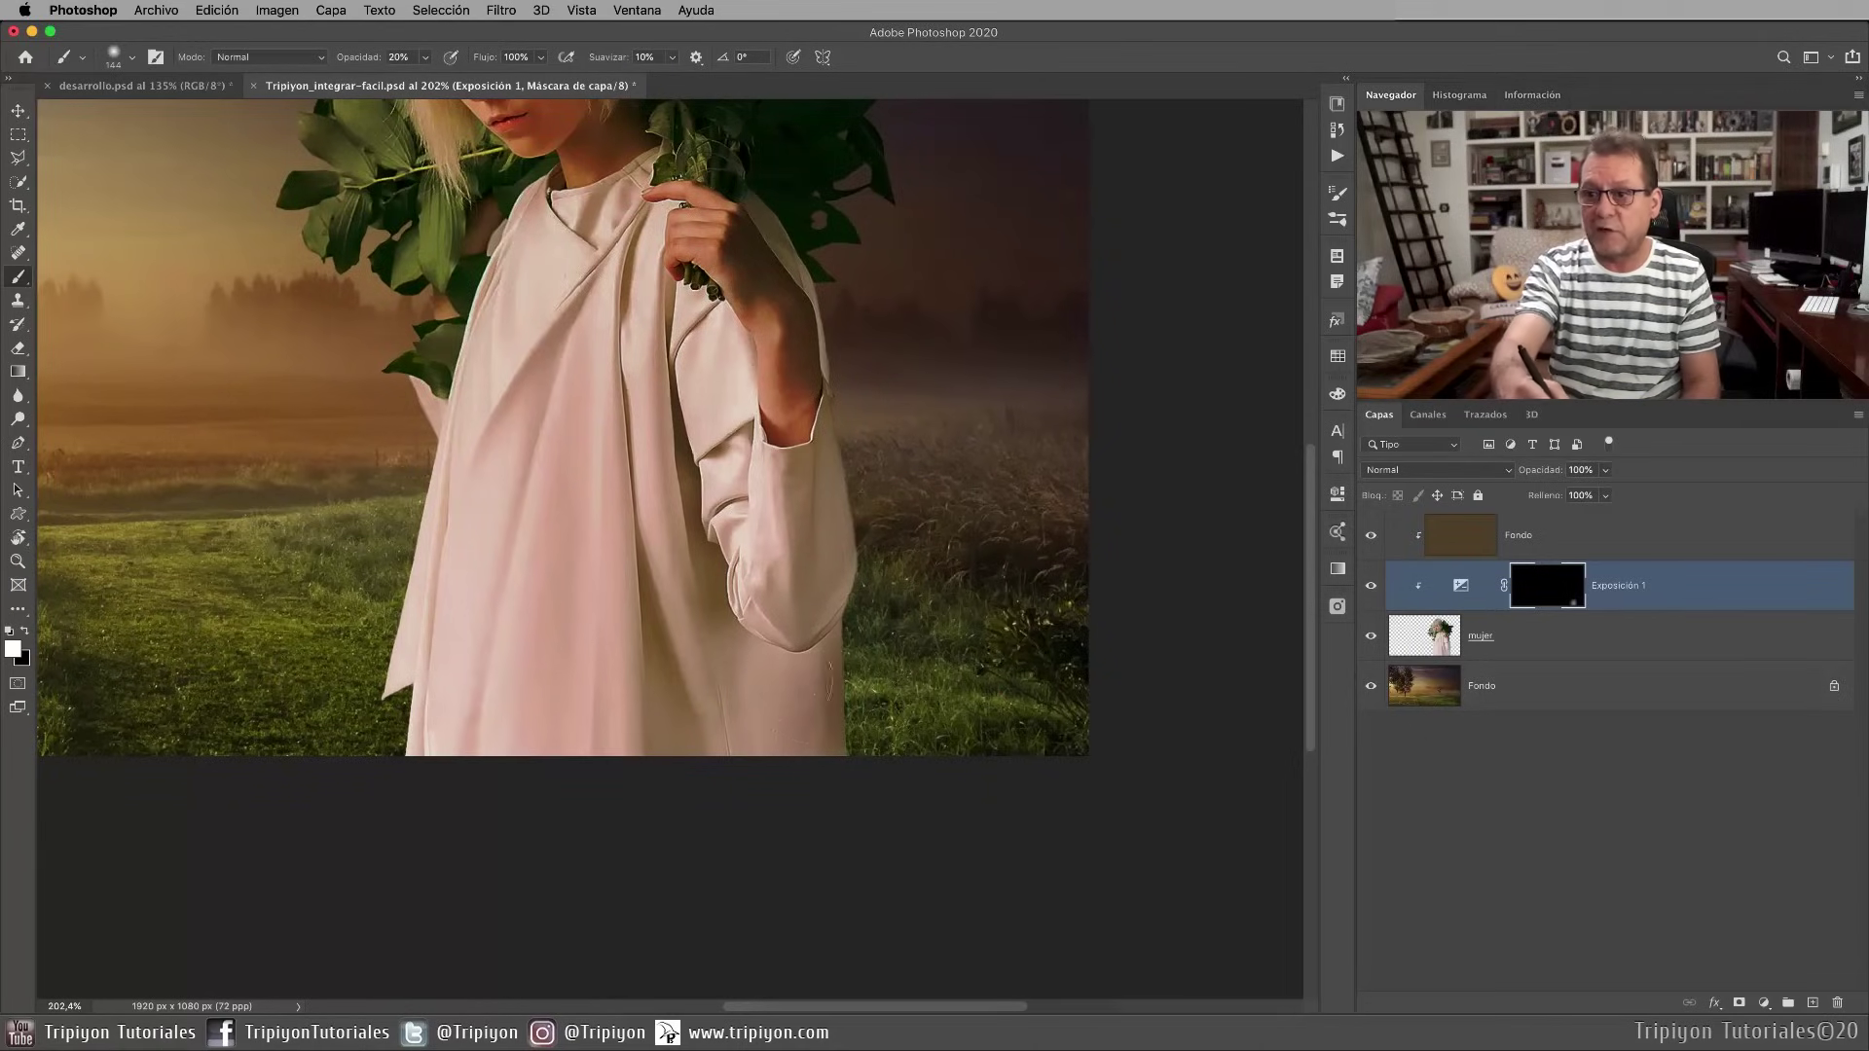
Paint white on the Exposición 1 mask over the lower coat and sleeve edge, comparing before and after
{"action": "left_click_drag", "start_coordinate": [871, 628], "coordinate": [792, 834]}
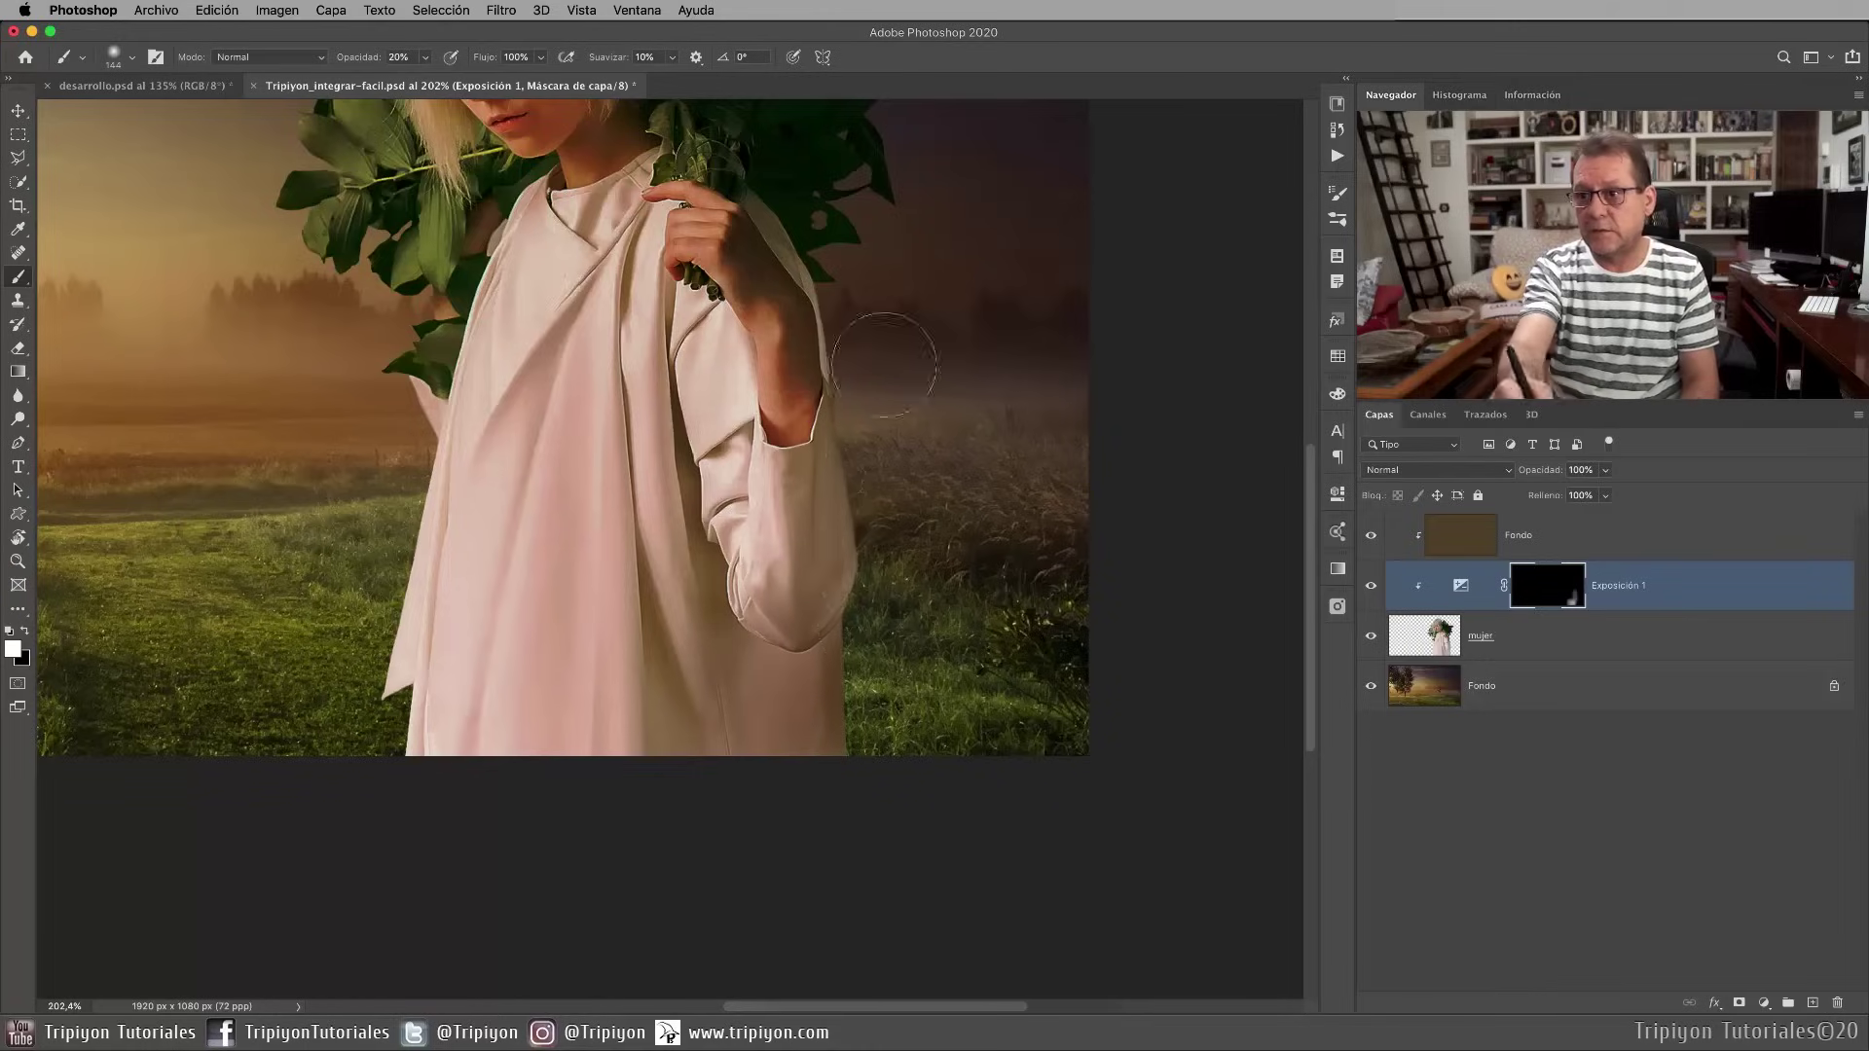
{"action": "scroll", "coordinate": [866, 691], "scroll_direction": "down", "scroll_amount": 3}
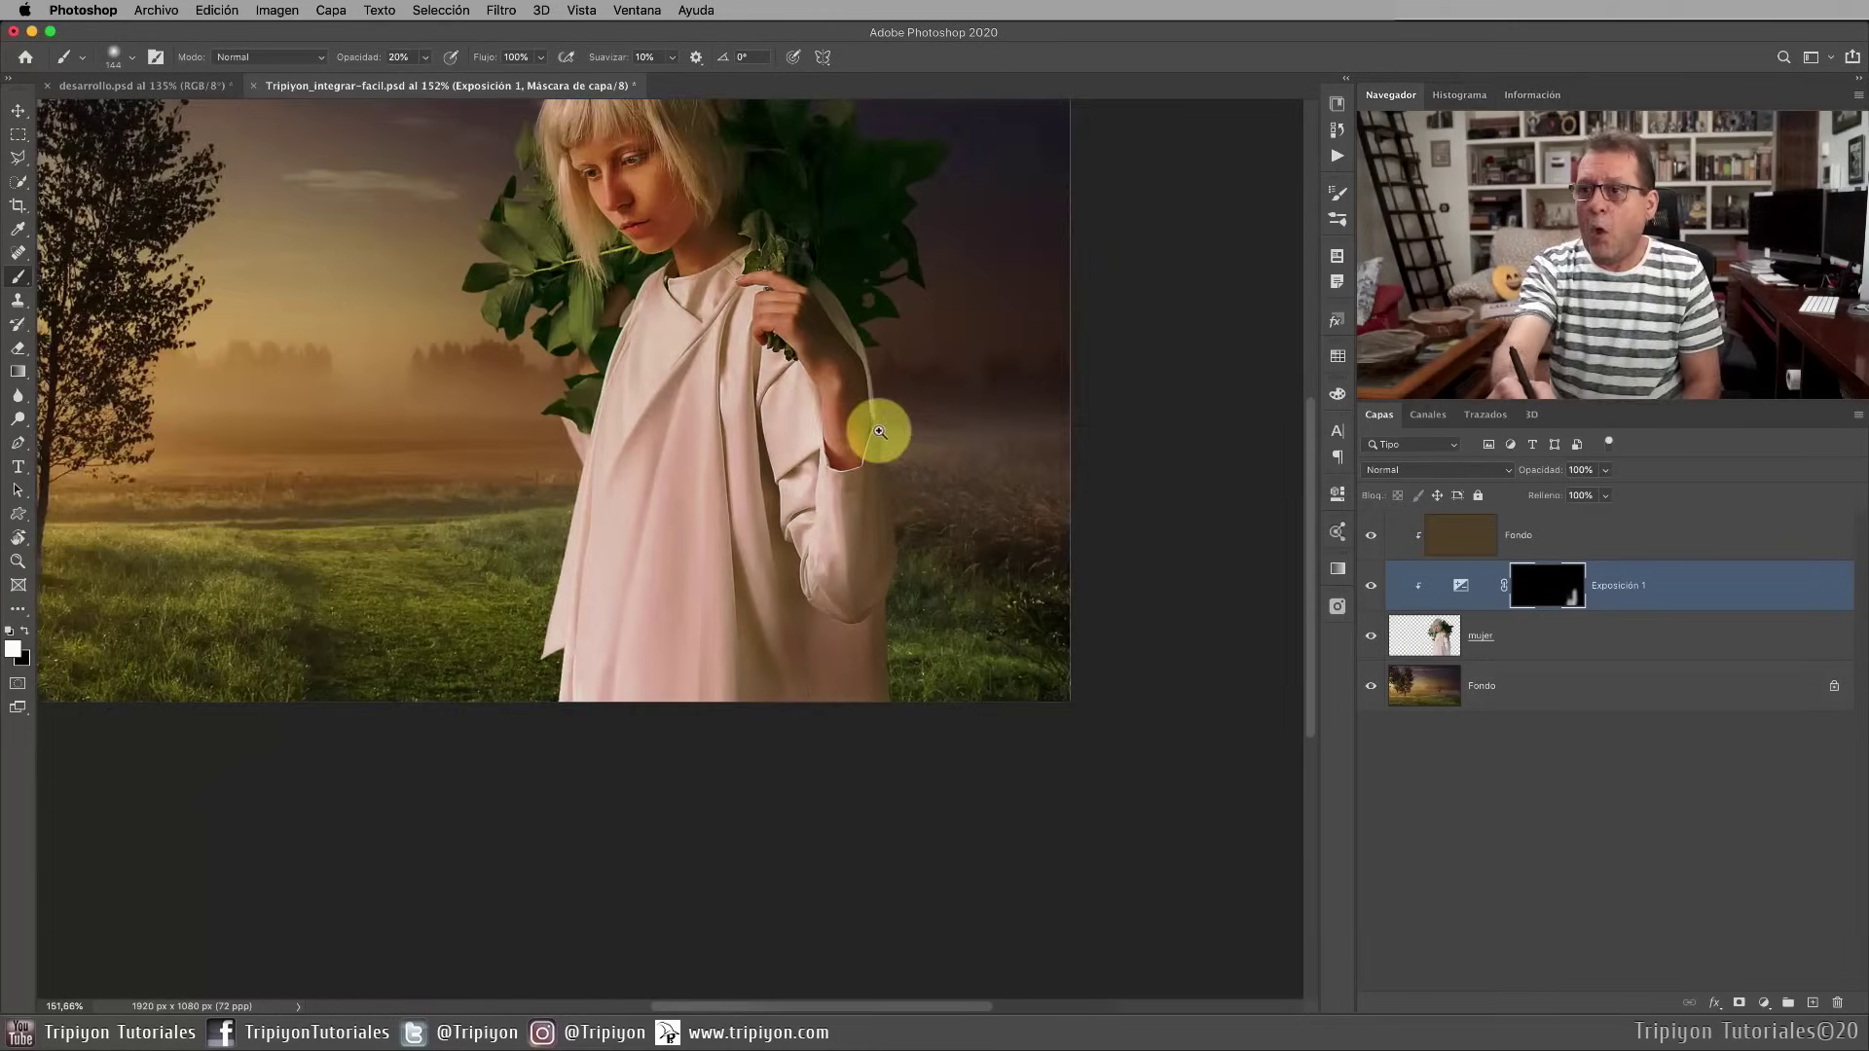
{"action": "scroll", "coordinate": [939, 327], "scroll_direction": "up", "scroll_amount": 2}
{"action": "left_click", "coordinate": [873, 343]}
{"action": "mouse_move", "coordinate": [873, 344]}
{"action": "left_mouse_down"}
{"action": "mouse_move", "coordinate": [894, 459]}
{"action": "mouse_move", "coordinate": [859, 418]}
{"action": "mouse_move", "coordinate": [879, 471]}
{"action": "mouse_move", "coordinate": [750, 525]}
{"action": "mouse_move", "coordinate": [857, 653]}
{"action": "mouse_move", "coordinate": [822, 717]}
{"action": "mouse_move", "coordinate": [818, 604]}
{"action": "left_mouse_up"}
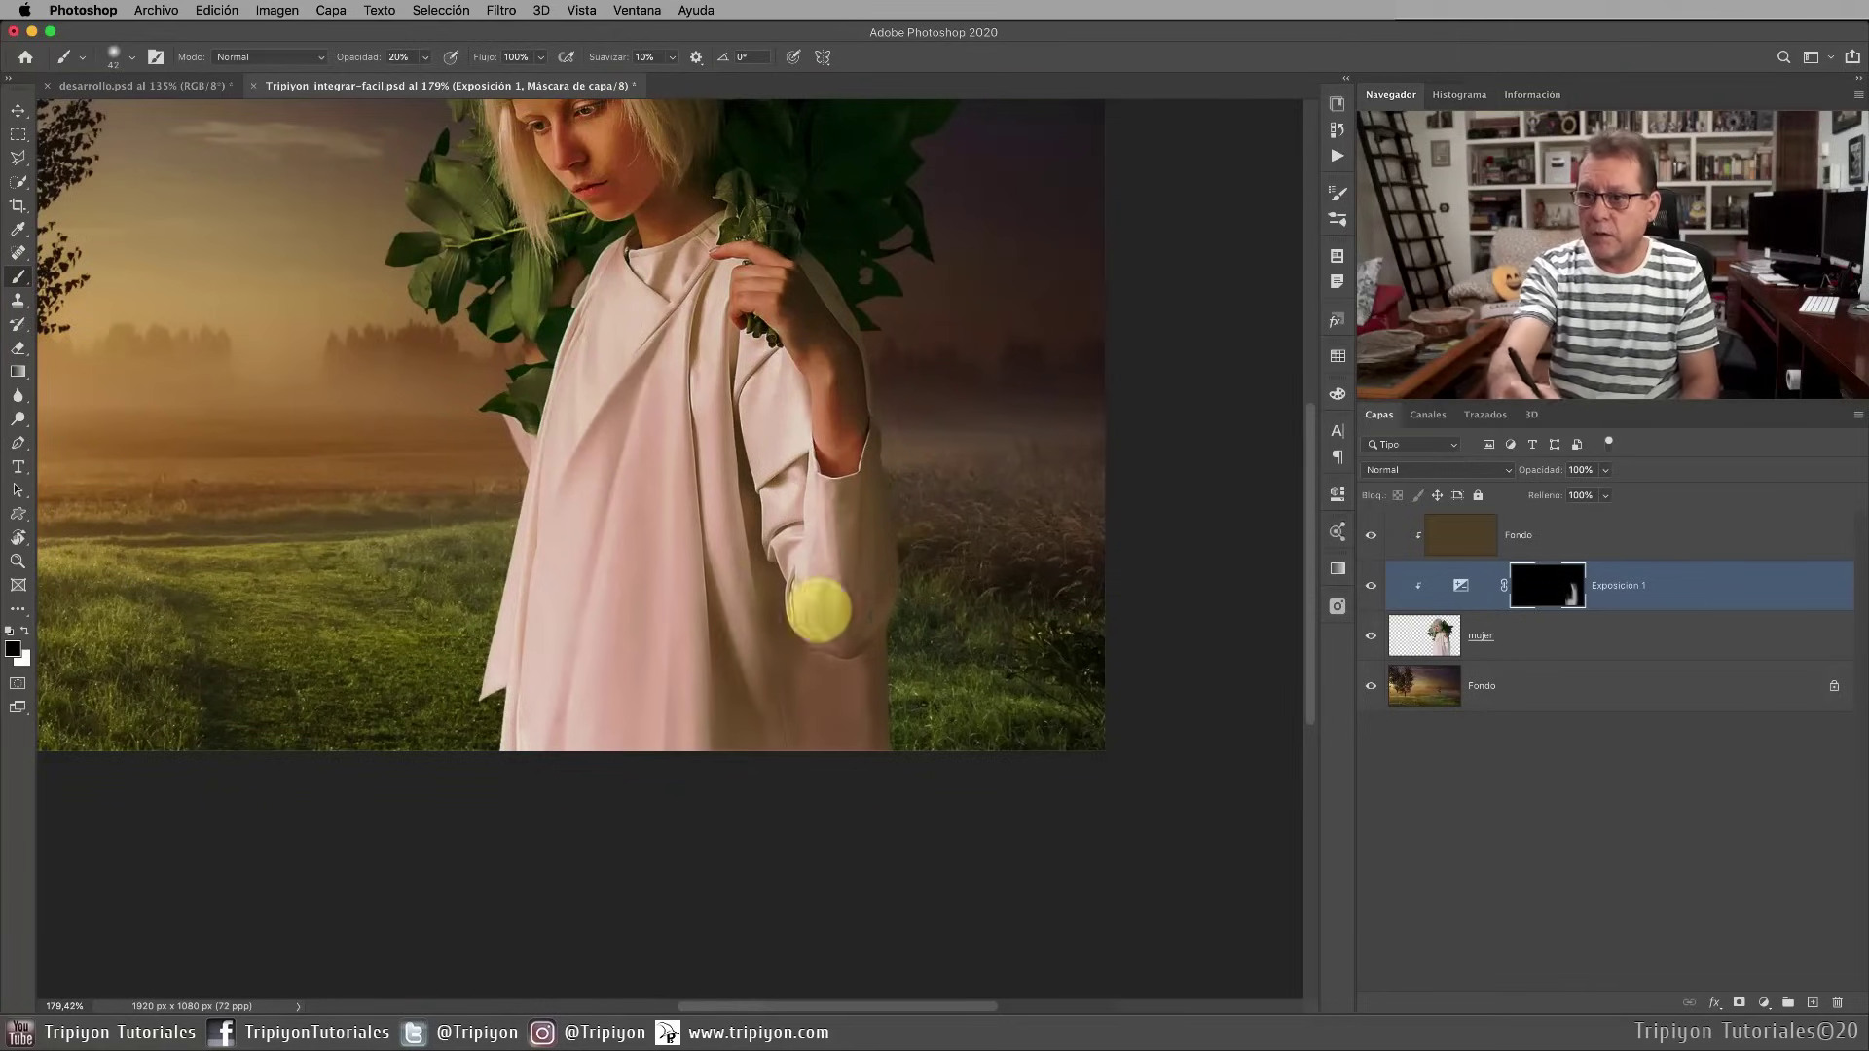
{"action": "scroll", "coordinate": [818, 534], "scroll_direction": "up", "scroll_amount": 3}
{"action": "scroll", "coordinate": [720, 606], "scroll_direction": "down", "scroll_amount": 3}
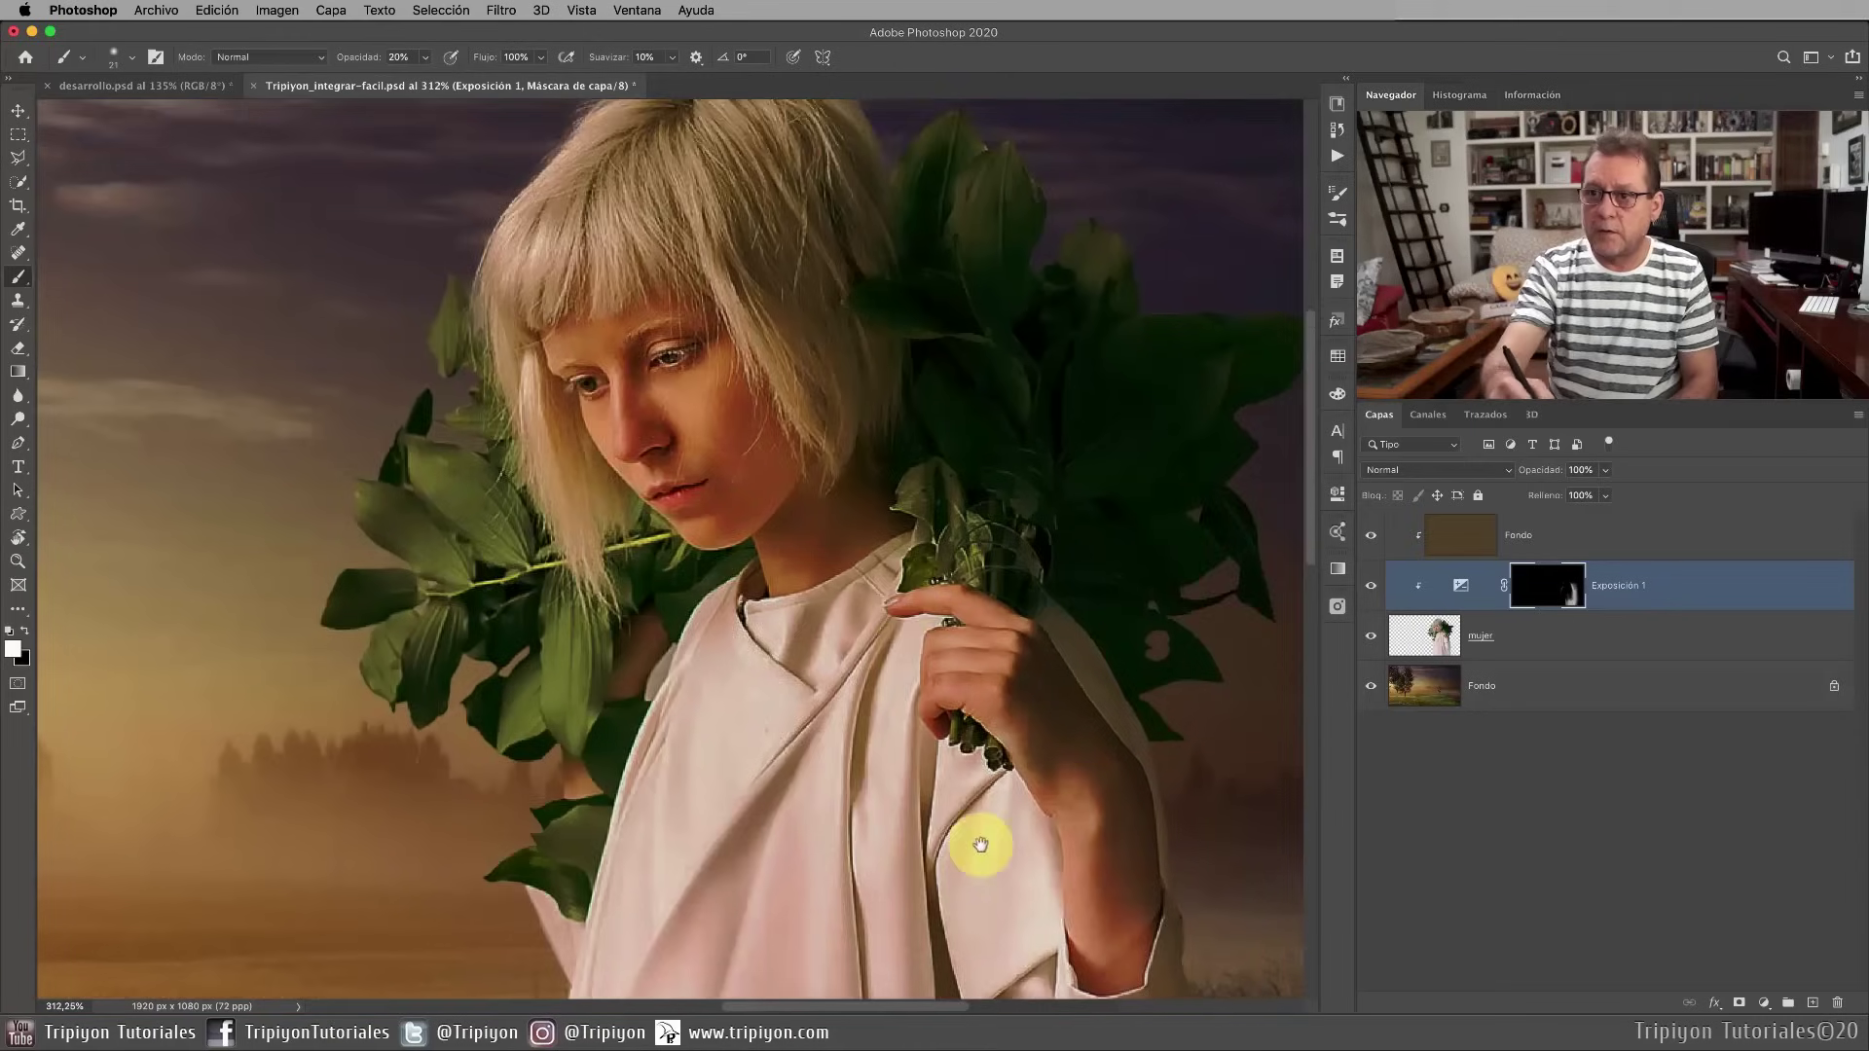
{"action": "scroll", "coordinate": [976, 846], "scroll_direction": "up", "scroll_amount": 2}
{"action": "scroll", "coordinate": [692, 668], "scroll_direction": "down", "scroll_amount": 4}
{"action": "left_click", "coordinate": [1371, 585]}
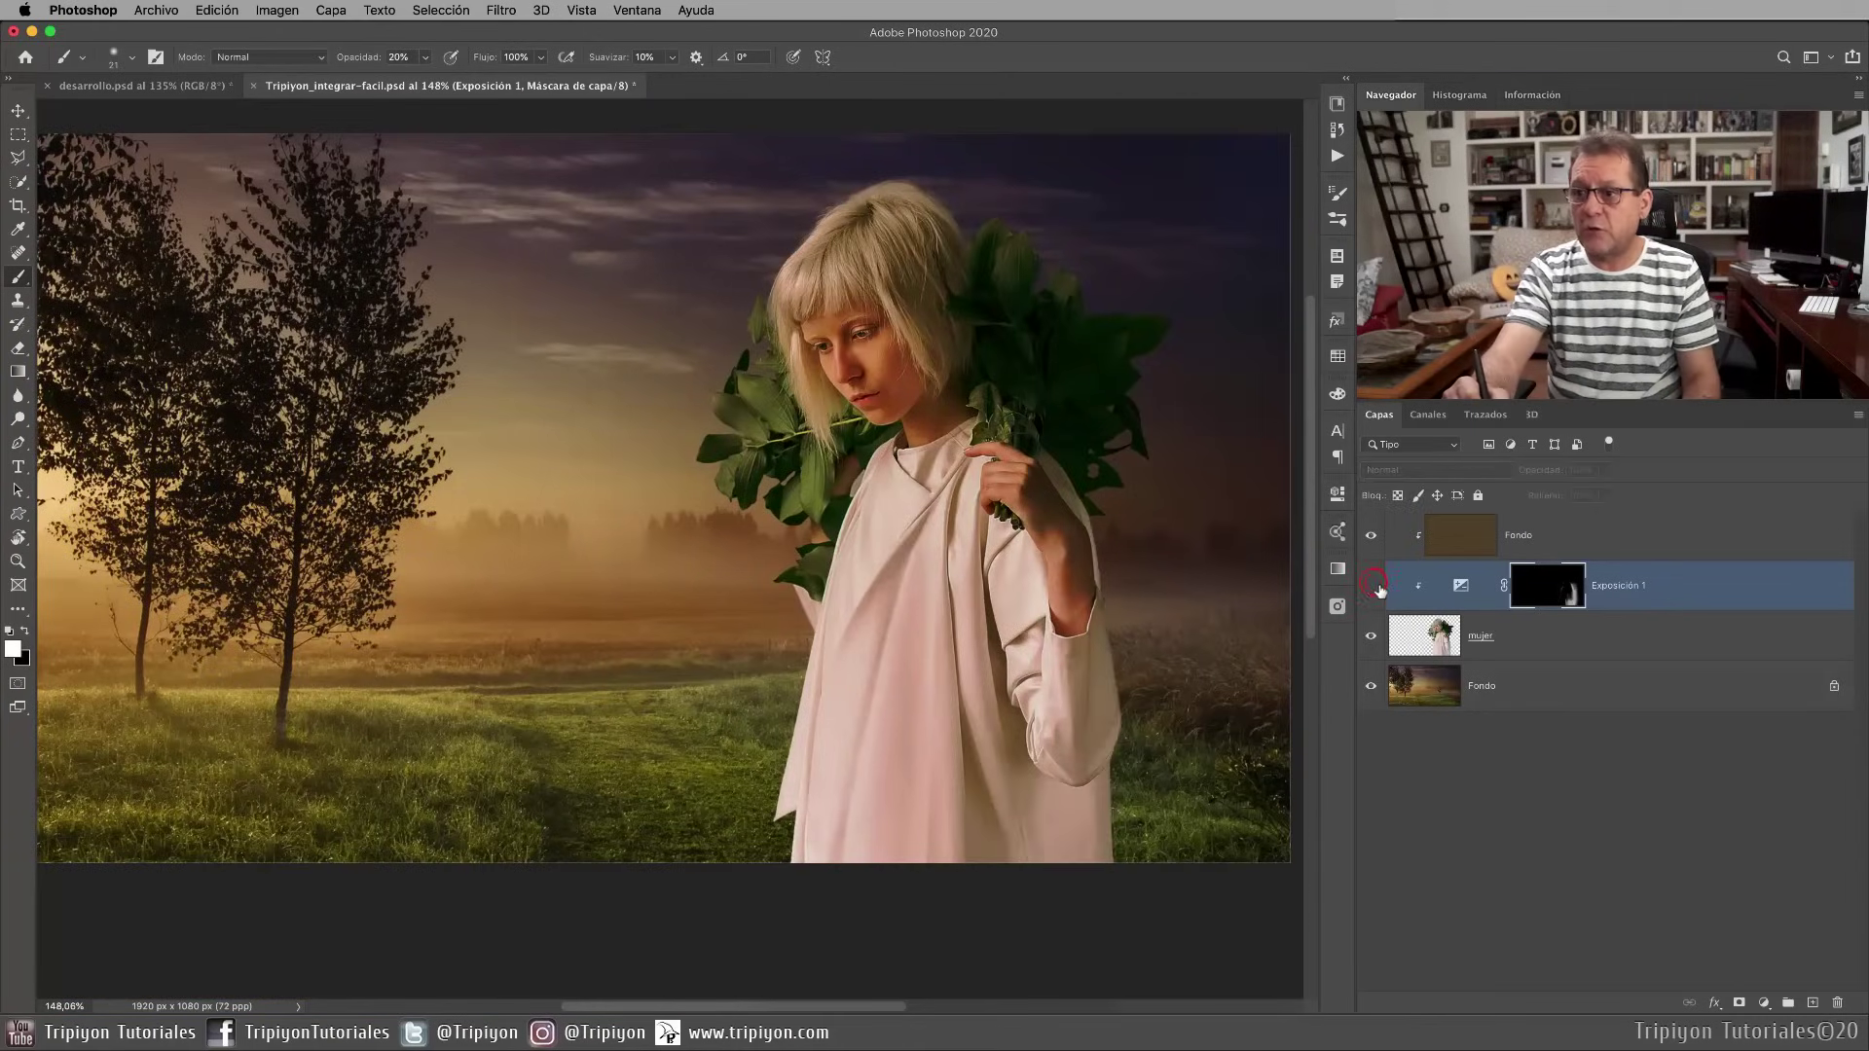
{"action": "left_click", "coordinate": [1371, 585]}
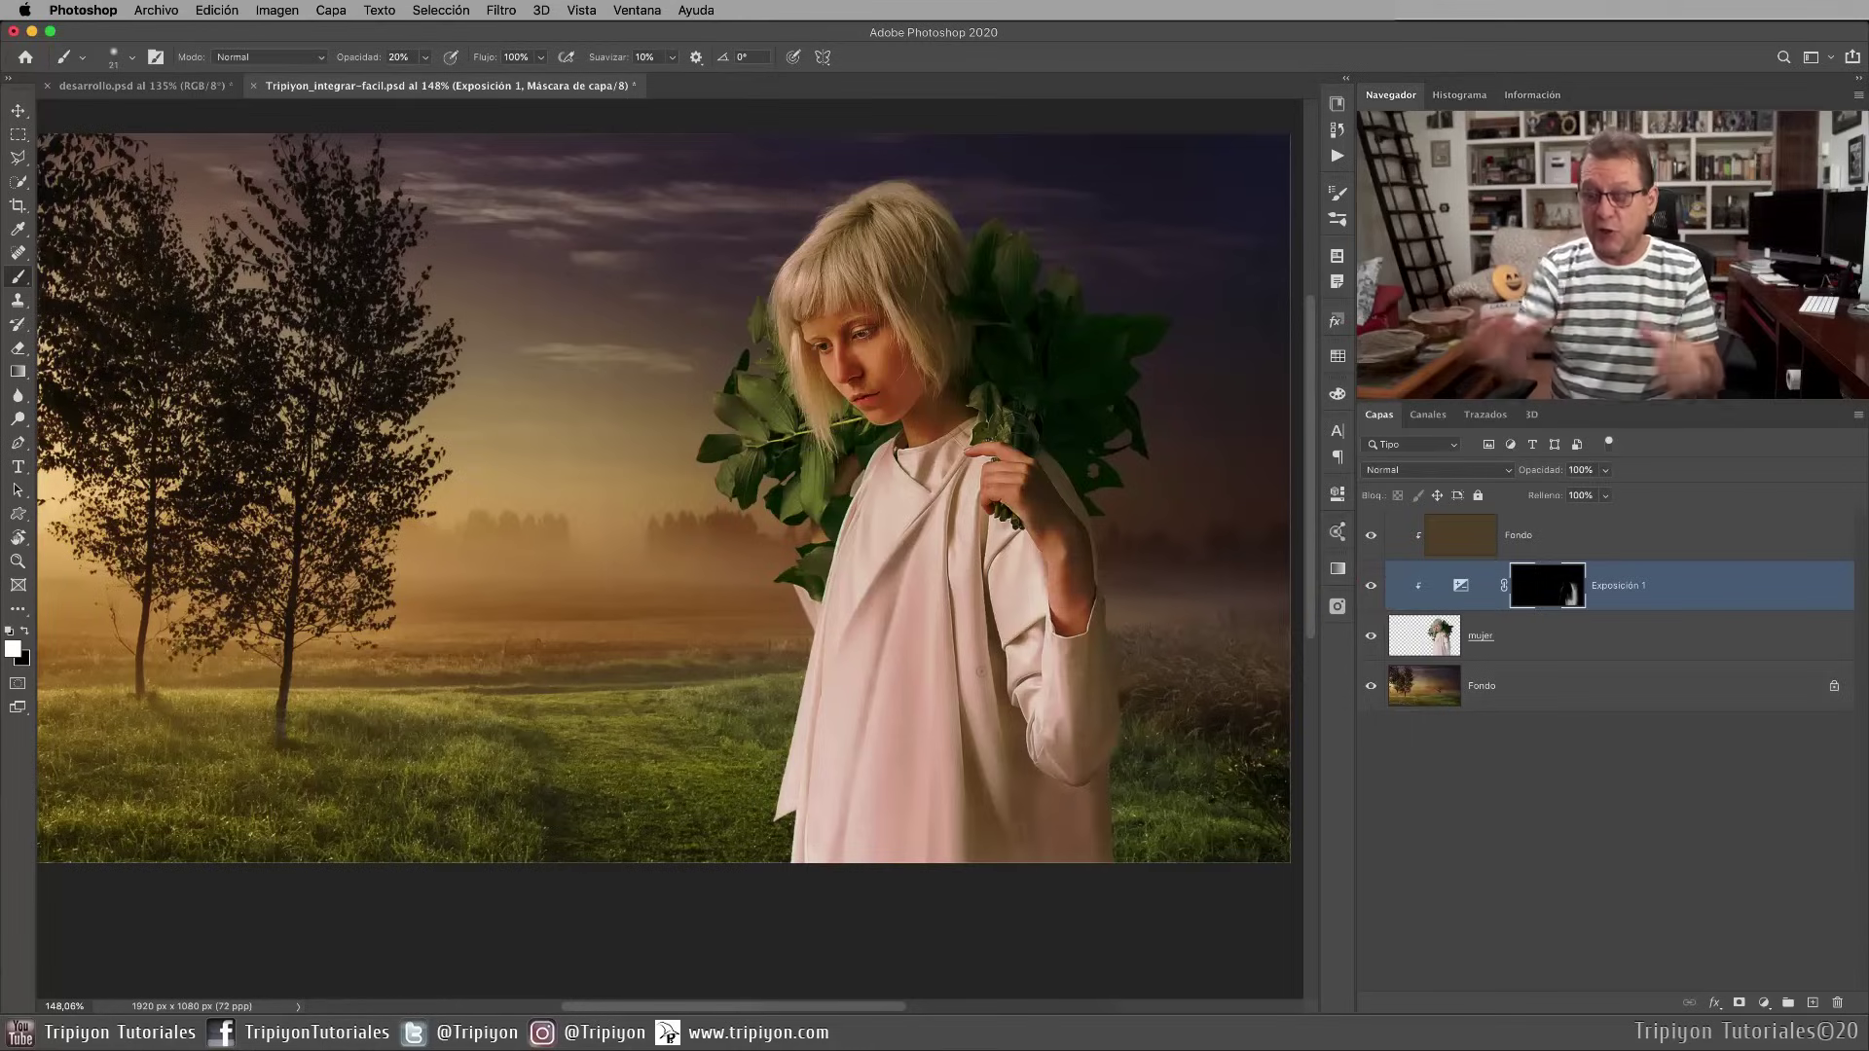
{"action": "scroll", "coordinate": [828, 509], "scroll_direction": "down", "scroll_amount": 2}
{"action": "scroll", "coordinate": [827, 509], "scroll_direction": "up", "scroll_amount": 1}
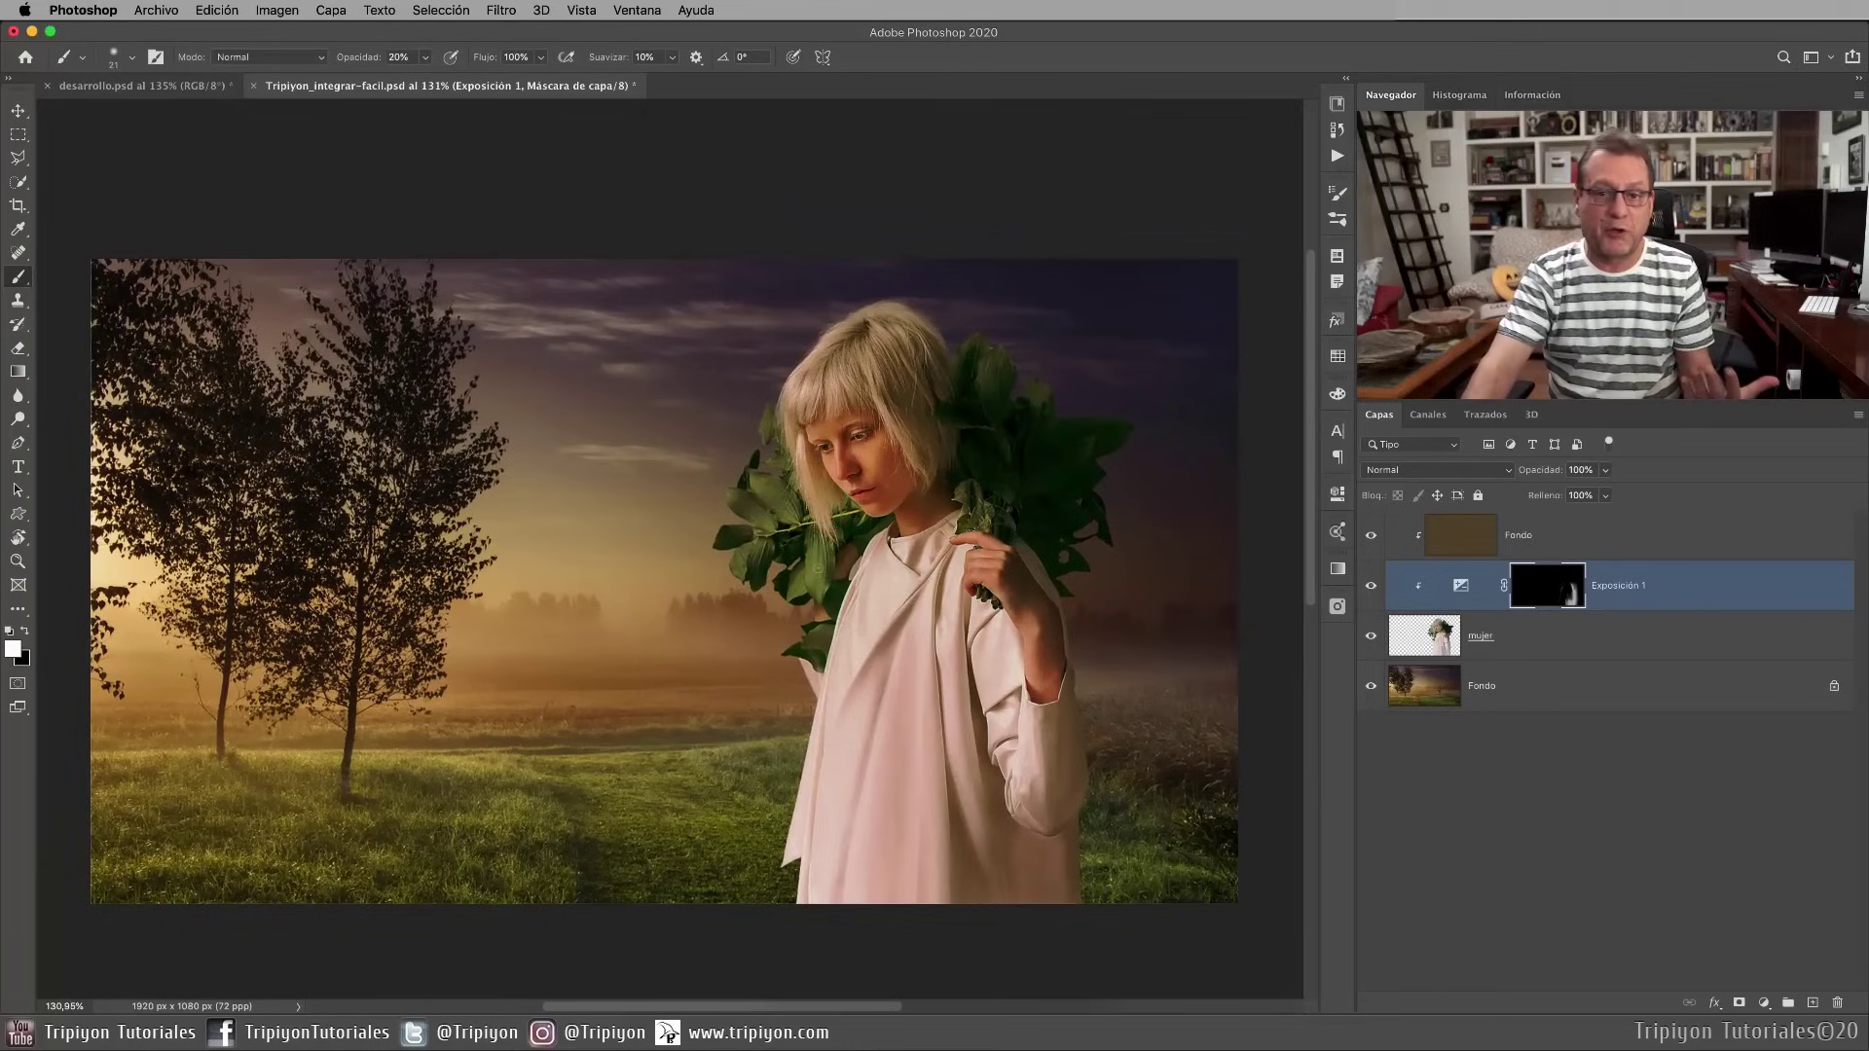
Select the top brown Fondo overlay layer and open the new fill or adjustment layer list
{"action": "left_click", "coordinate": [1615, 536]}
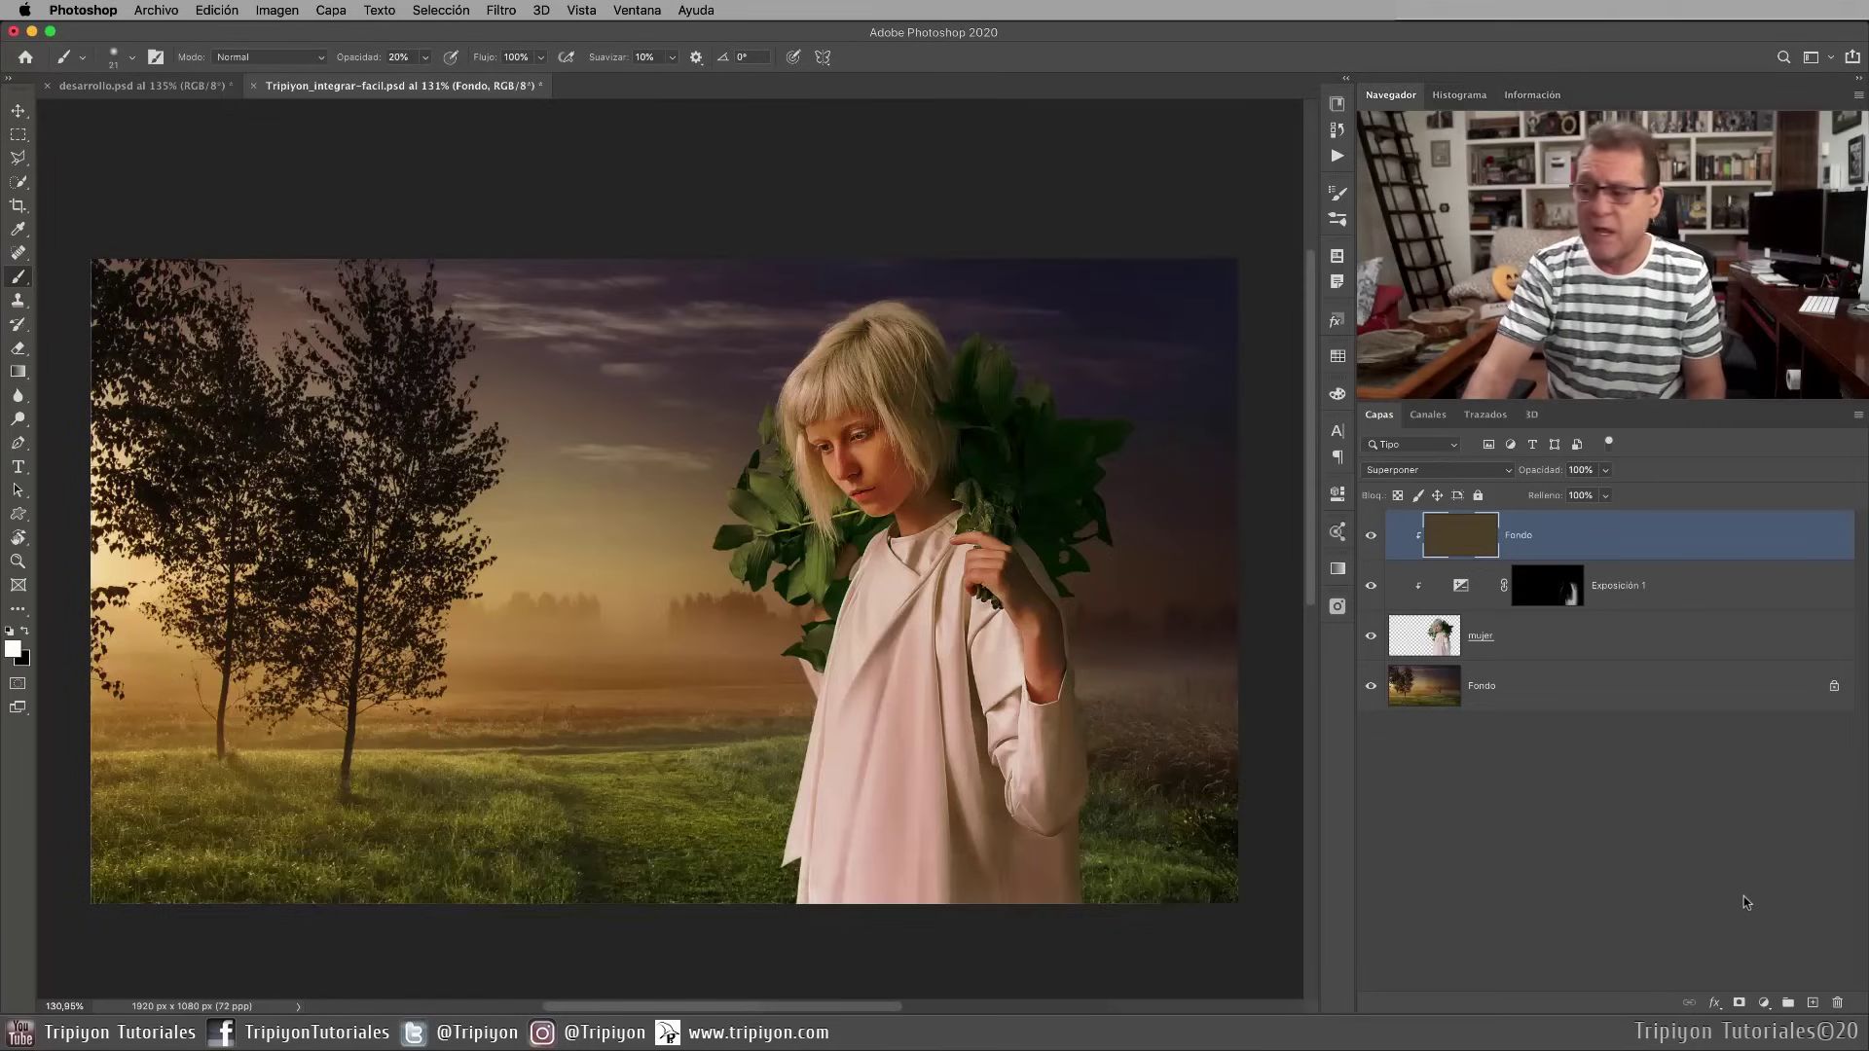
{"action": "left_click", "coordinate": [1765, 1003]}
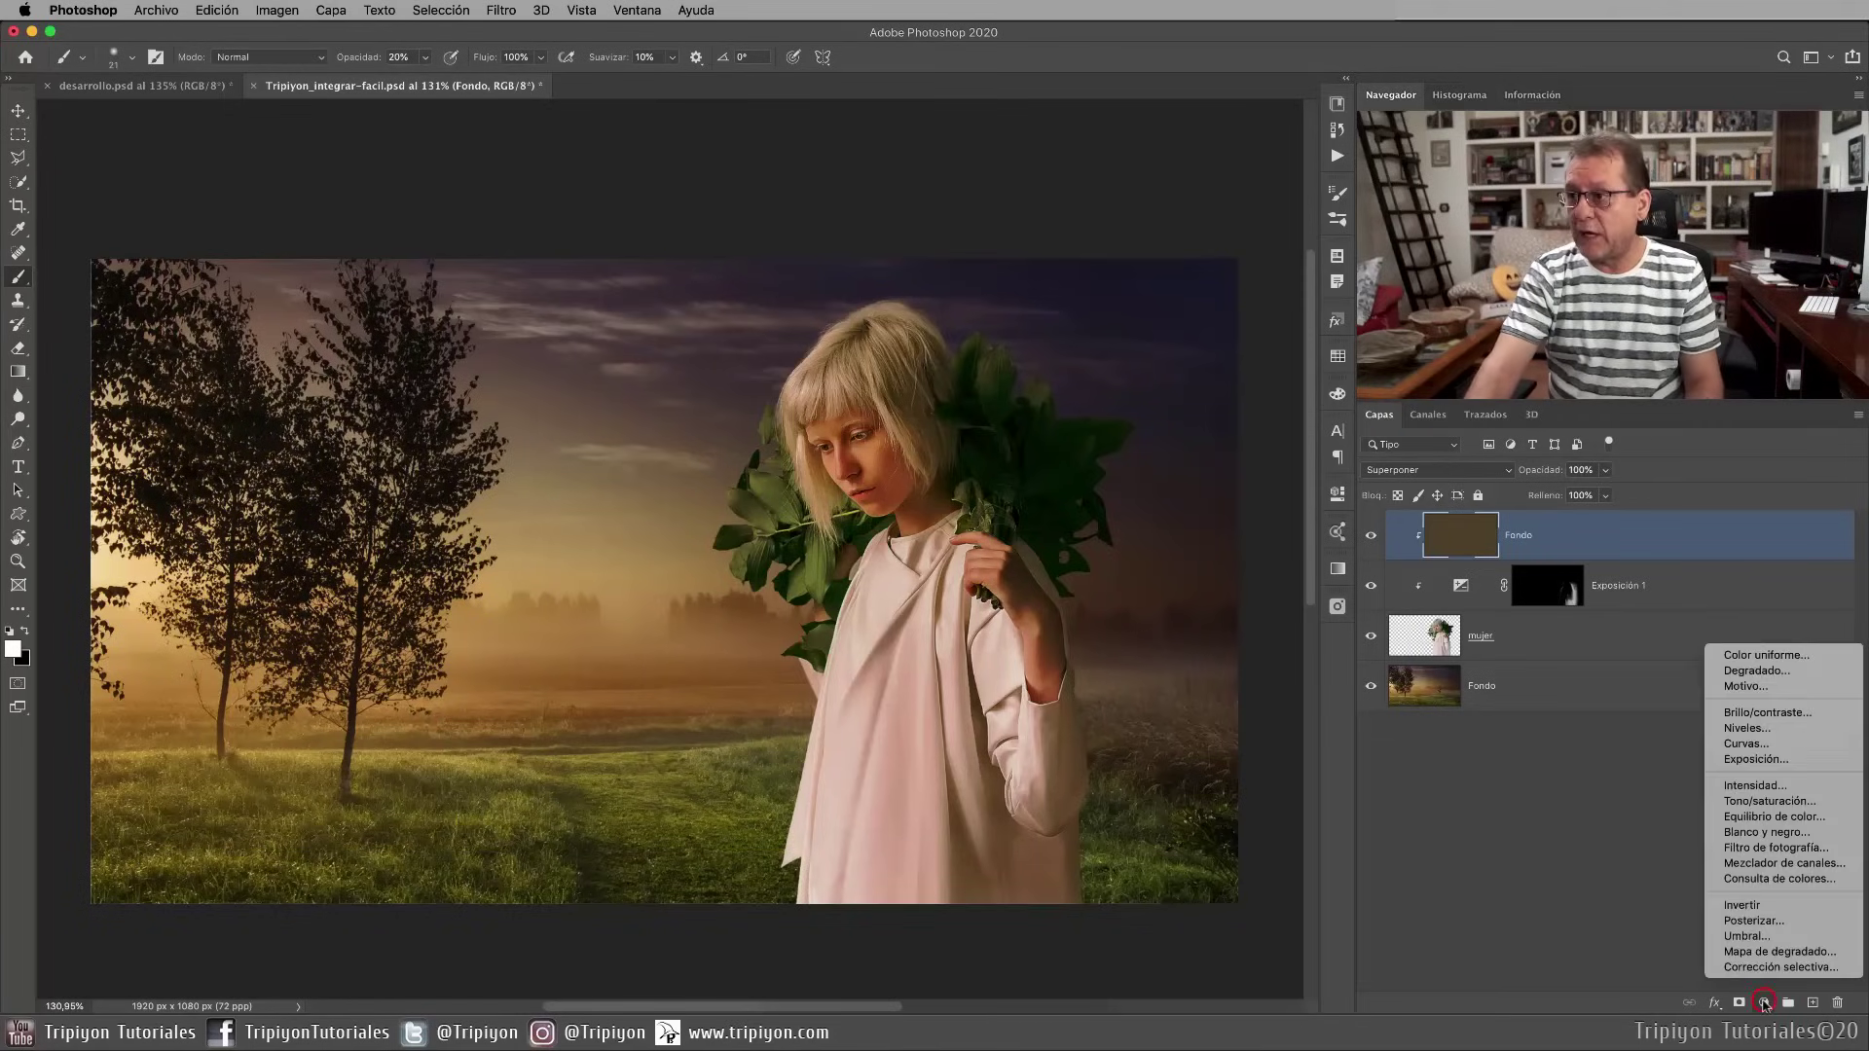
Add a white Color uniforme fill layer and set its blend mode to Superponer
{"action": "left_click", "coordinate": [1768, 656]}
{"action": "left_click", "coordinate": [1380, 550]}
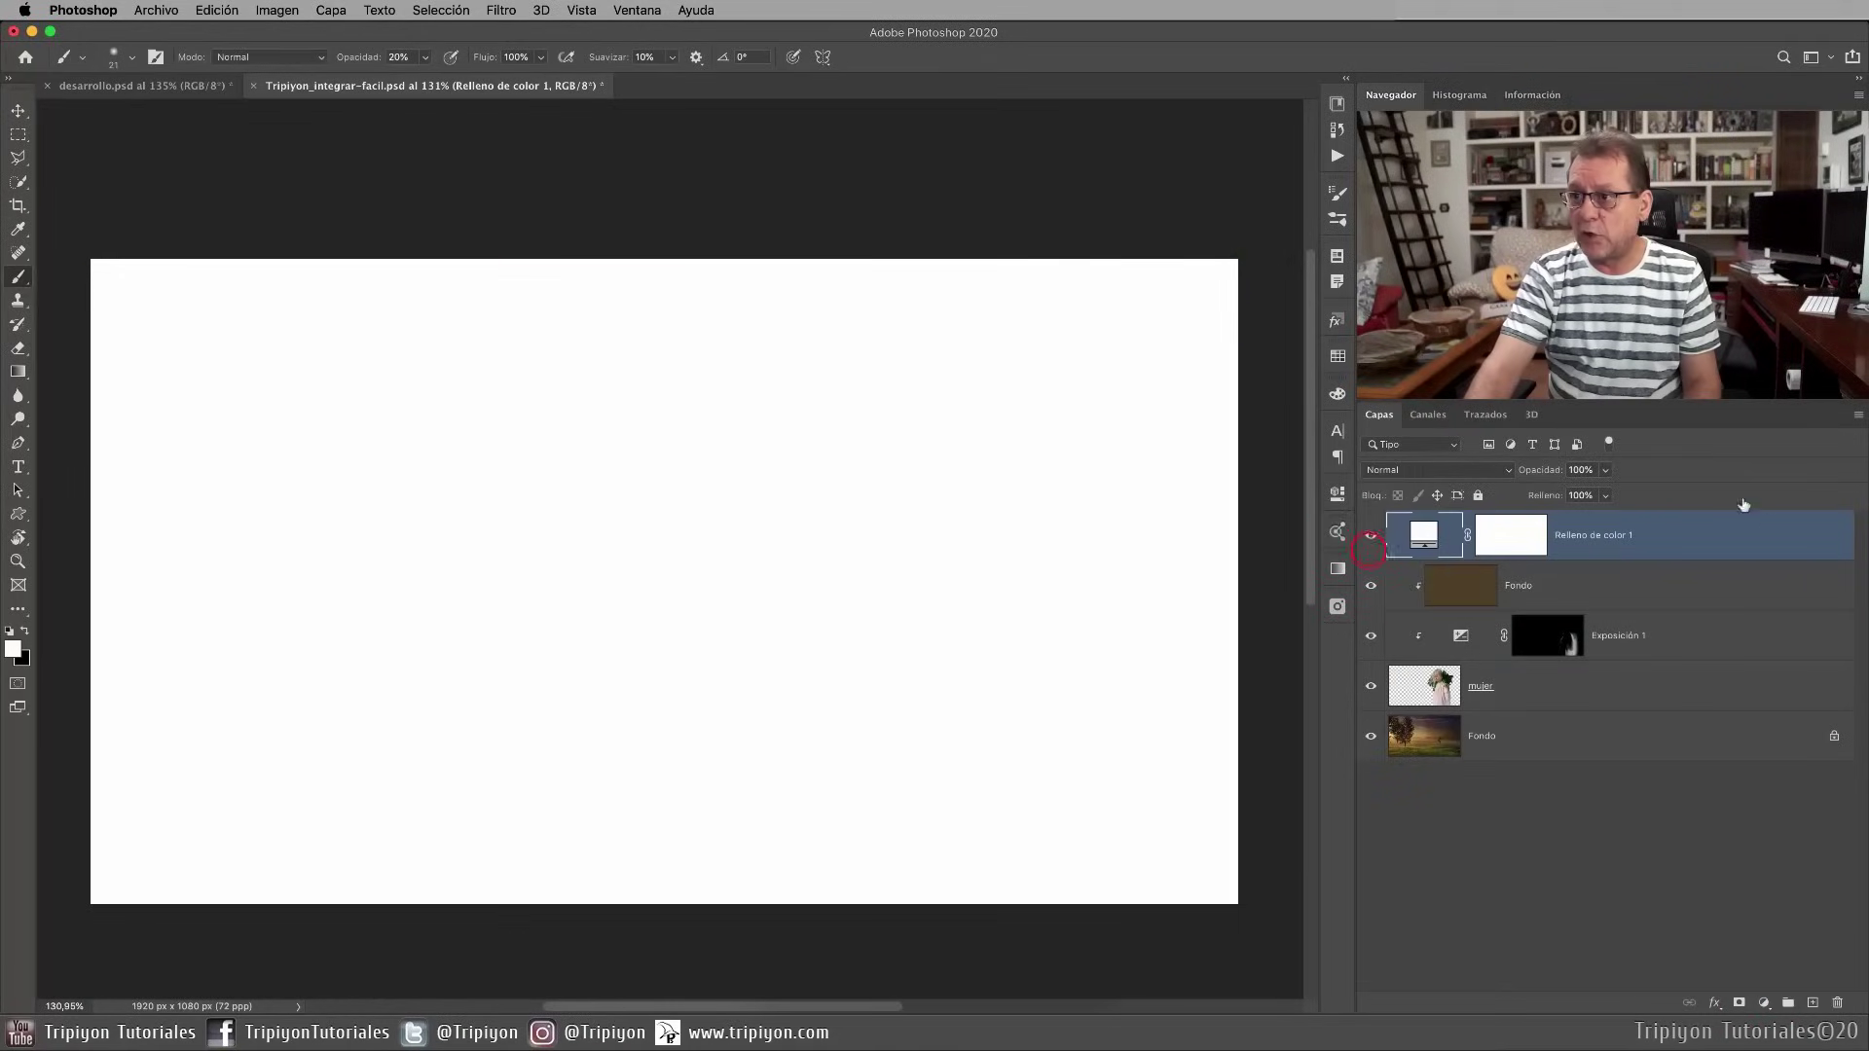
{"action": "left_click", "coordinate": [1406, 475]}
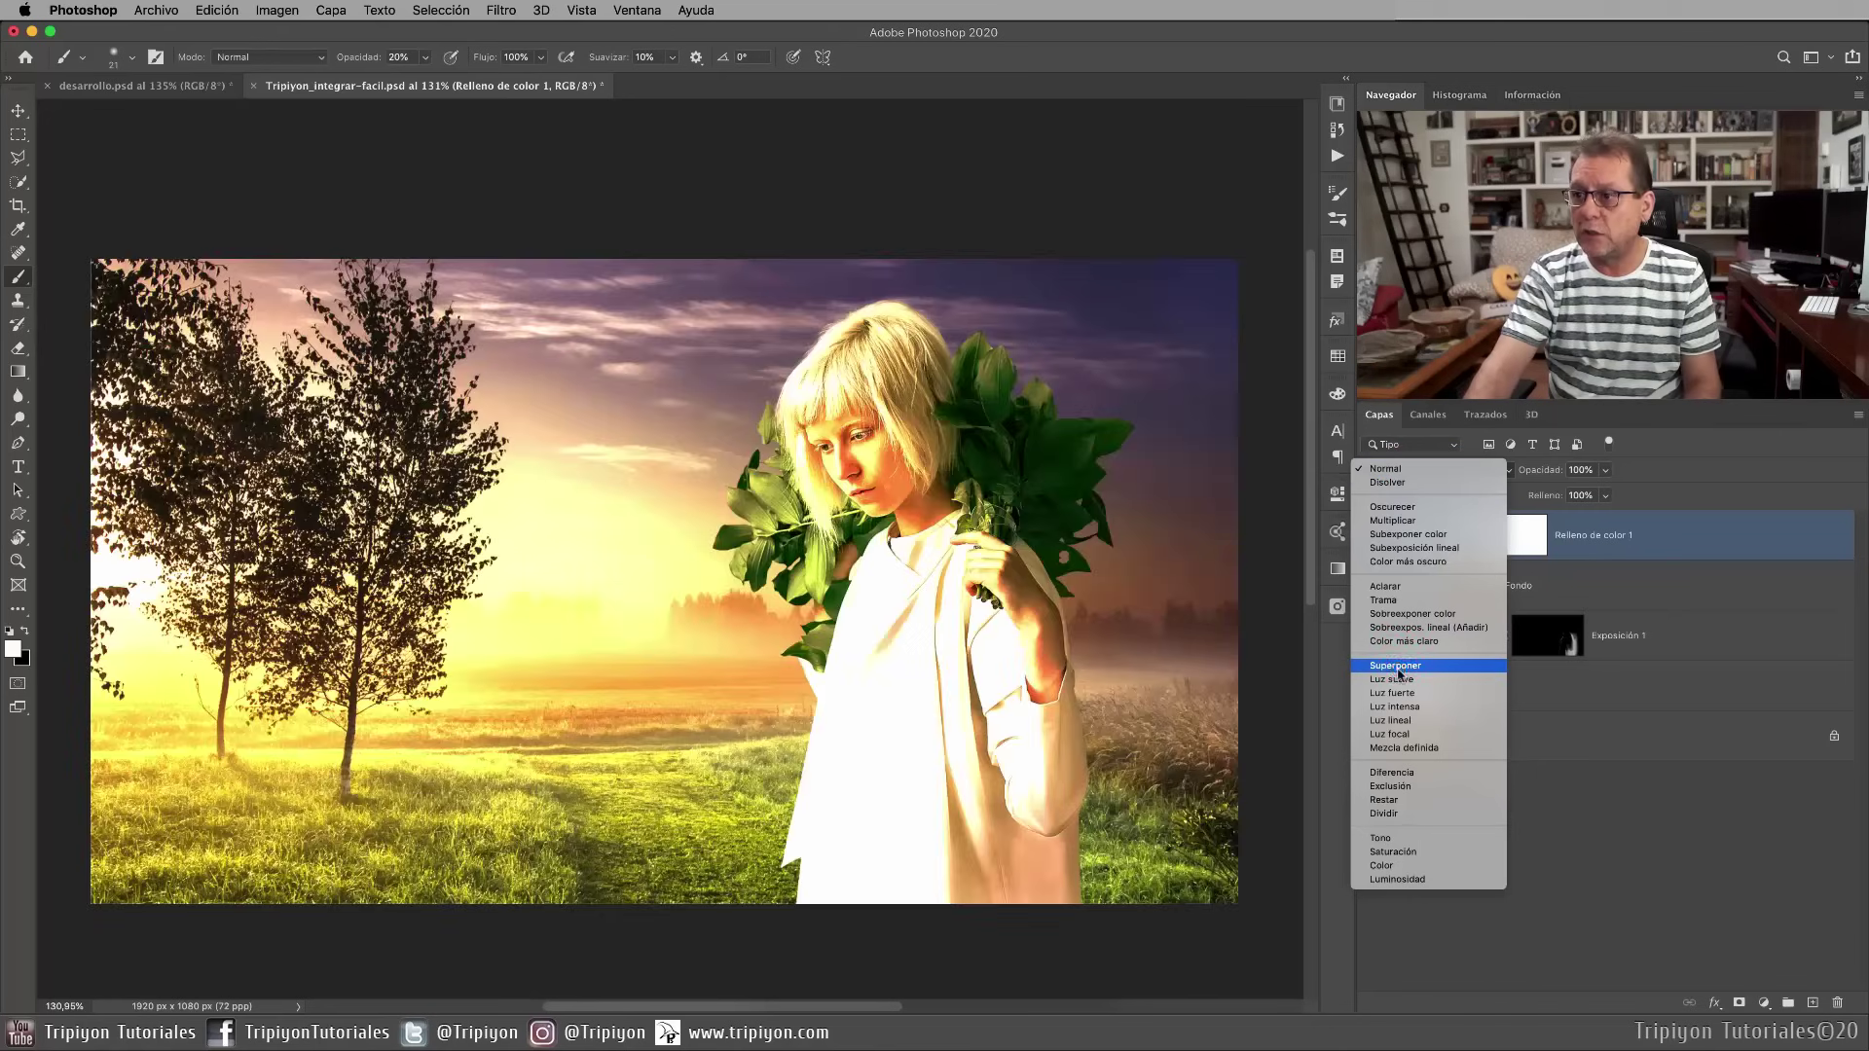
{"action": "left_click", "coordinate": [1398, 670]}
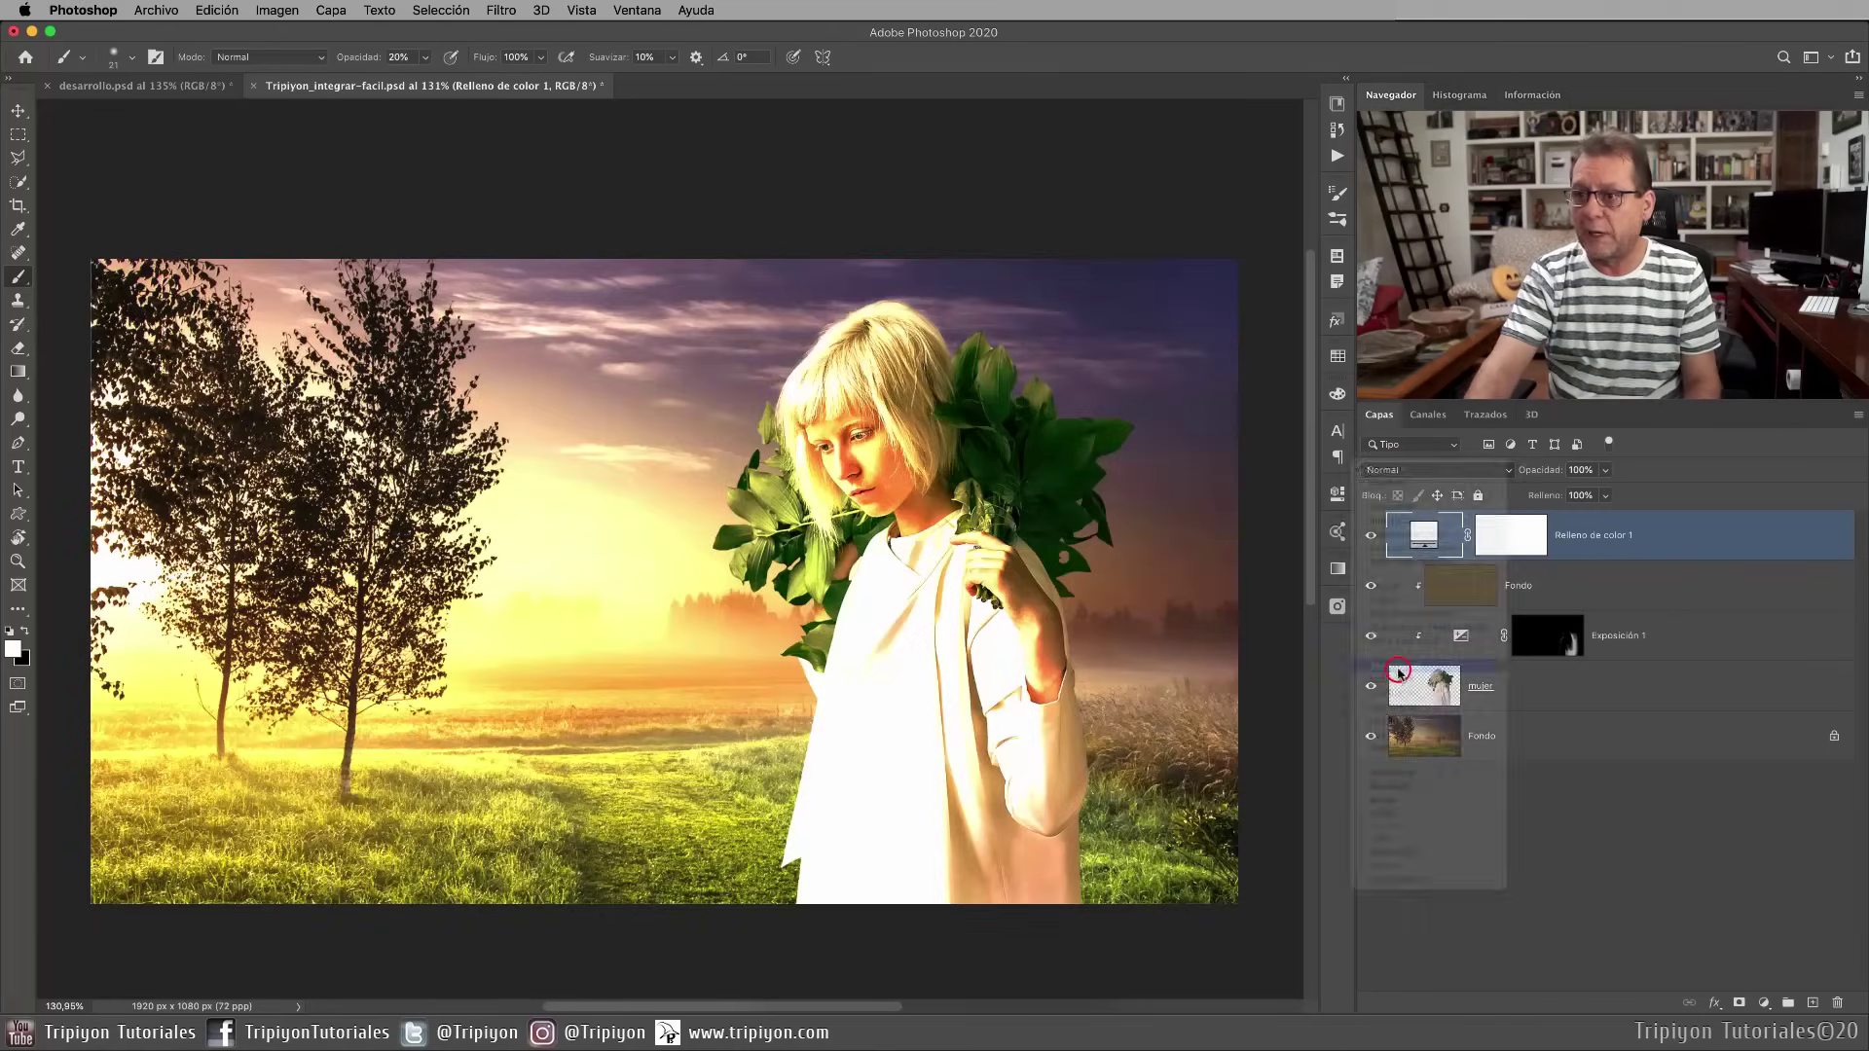
Change the fill layer's colour to warm orange-yellow ffbf36
{"action": "double_click", "coordinate": [1428, 542]}
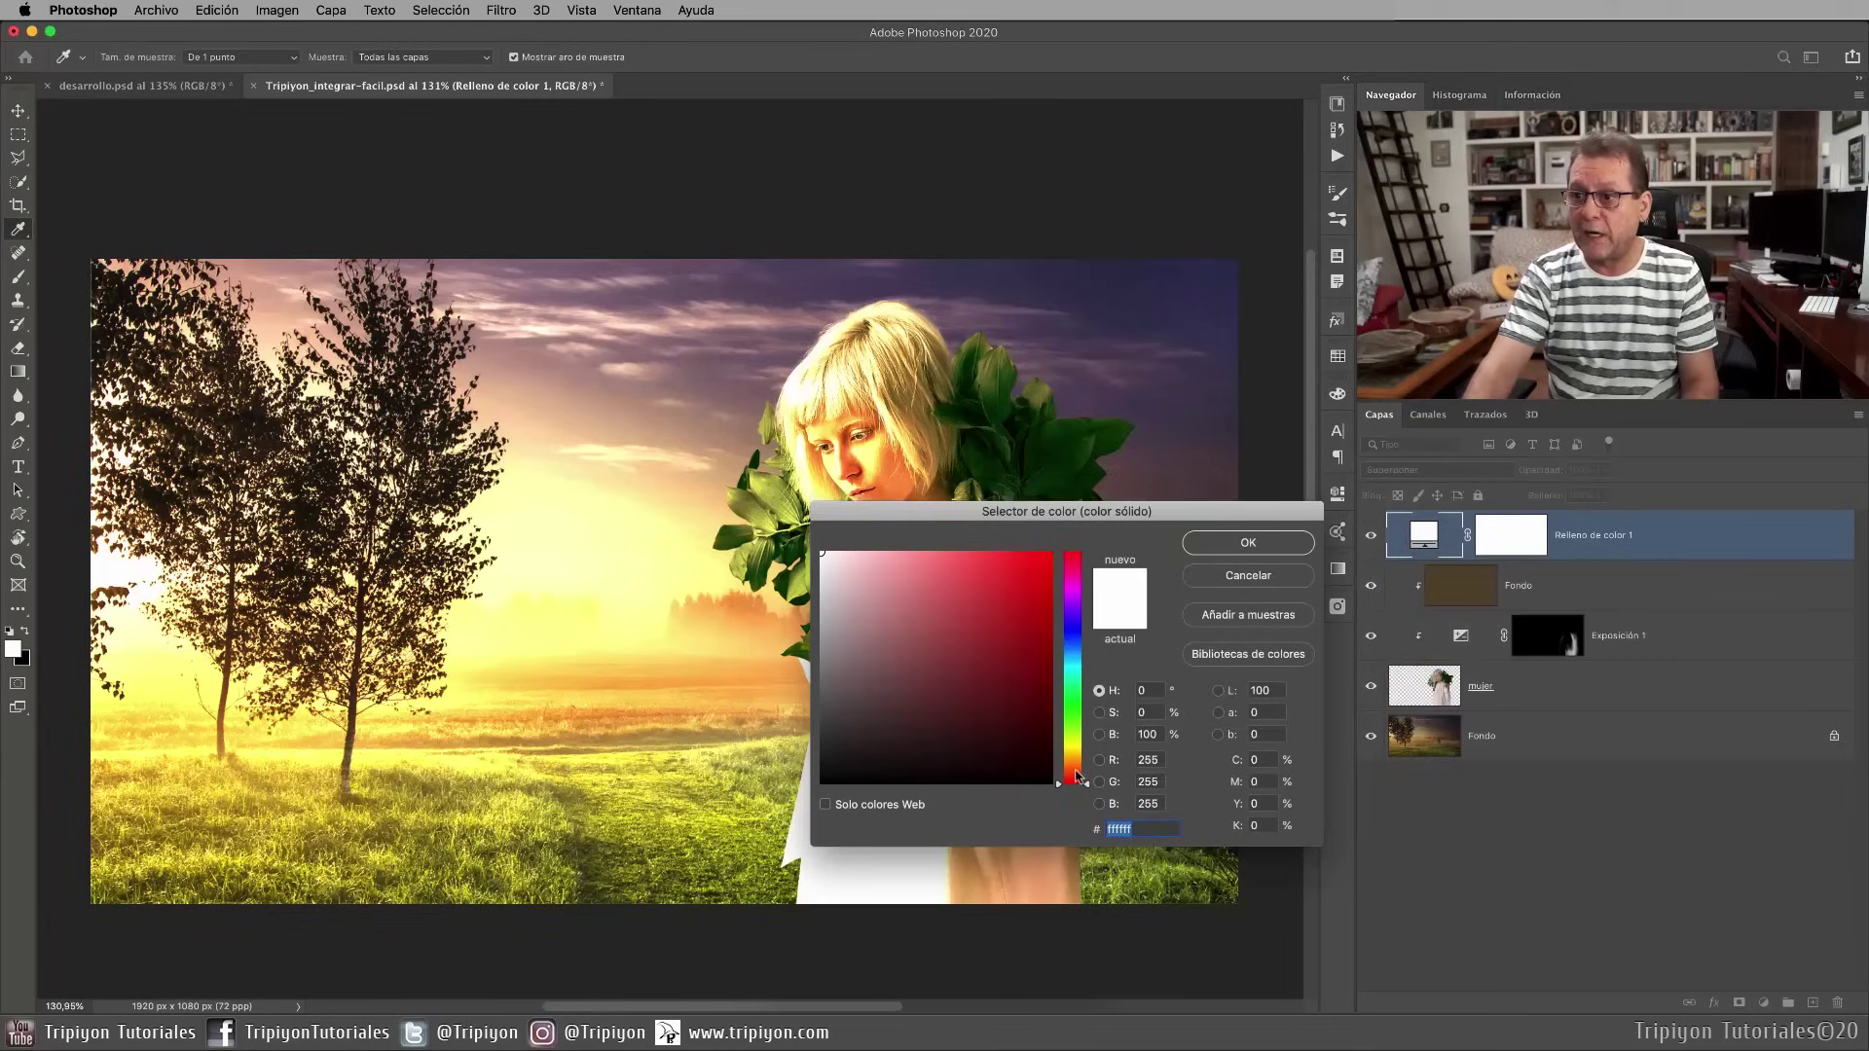
{"action": "left_click_drag", "start_coordinate": [1087, 786], "coordinate": [1086, 758]}
{"action": "left_click", "coordinate": [988, 569]}
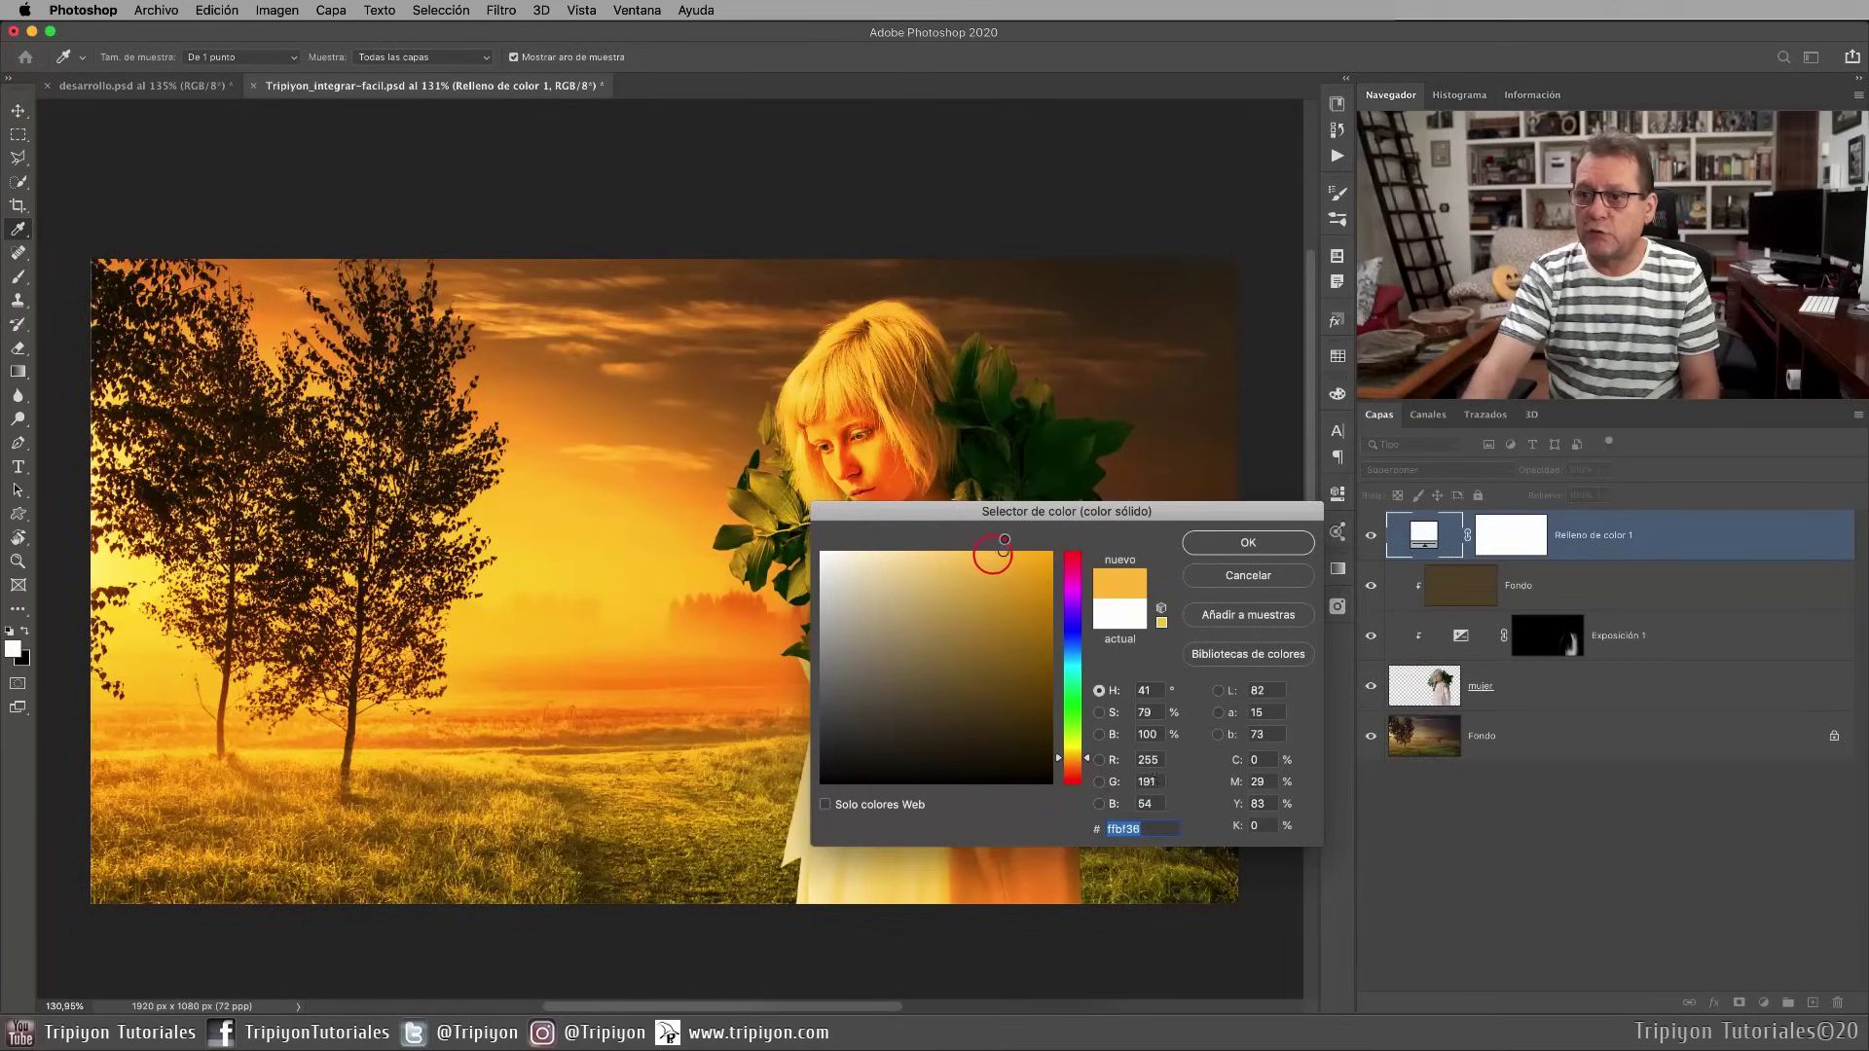
{"action": "left_click", "coordinate": [1287, 543]}
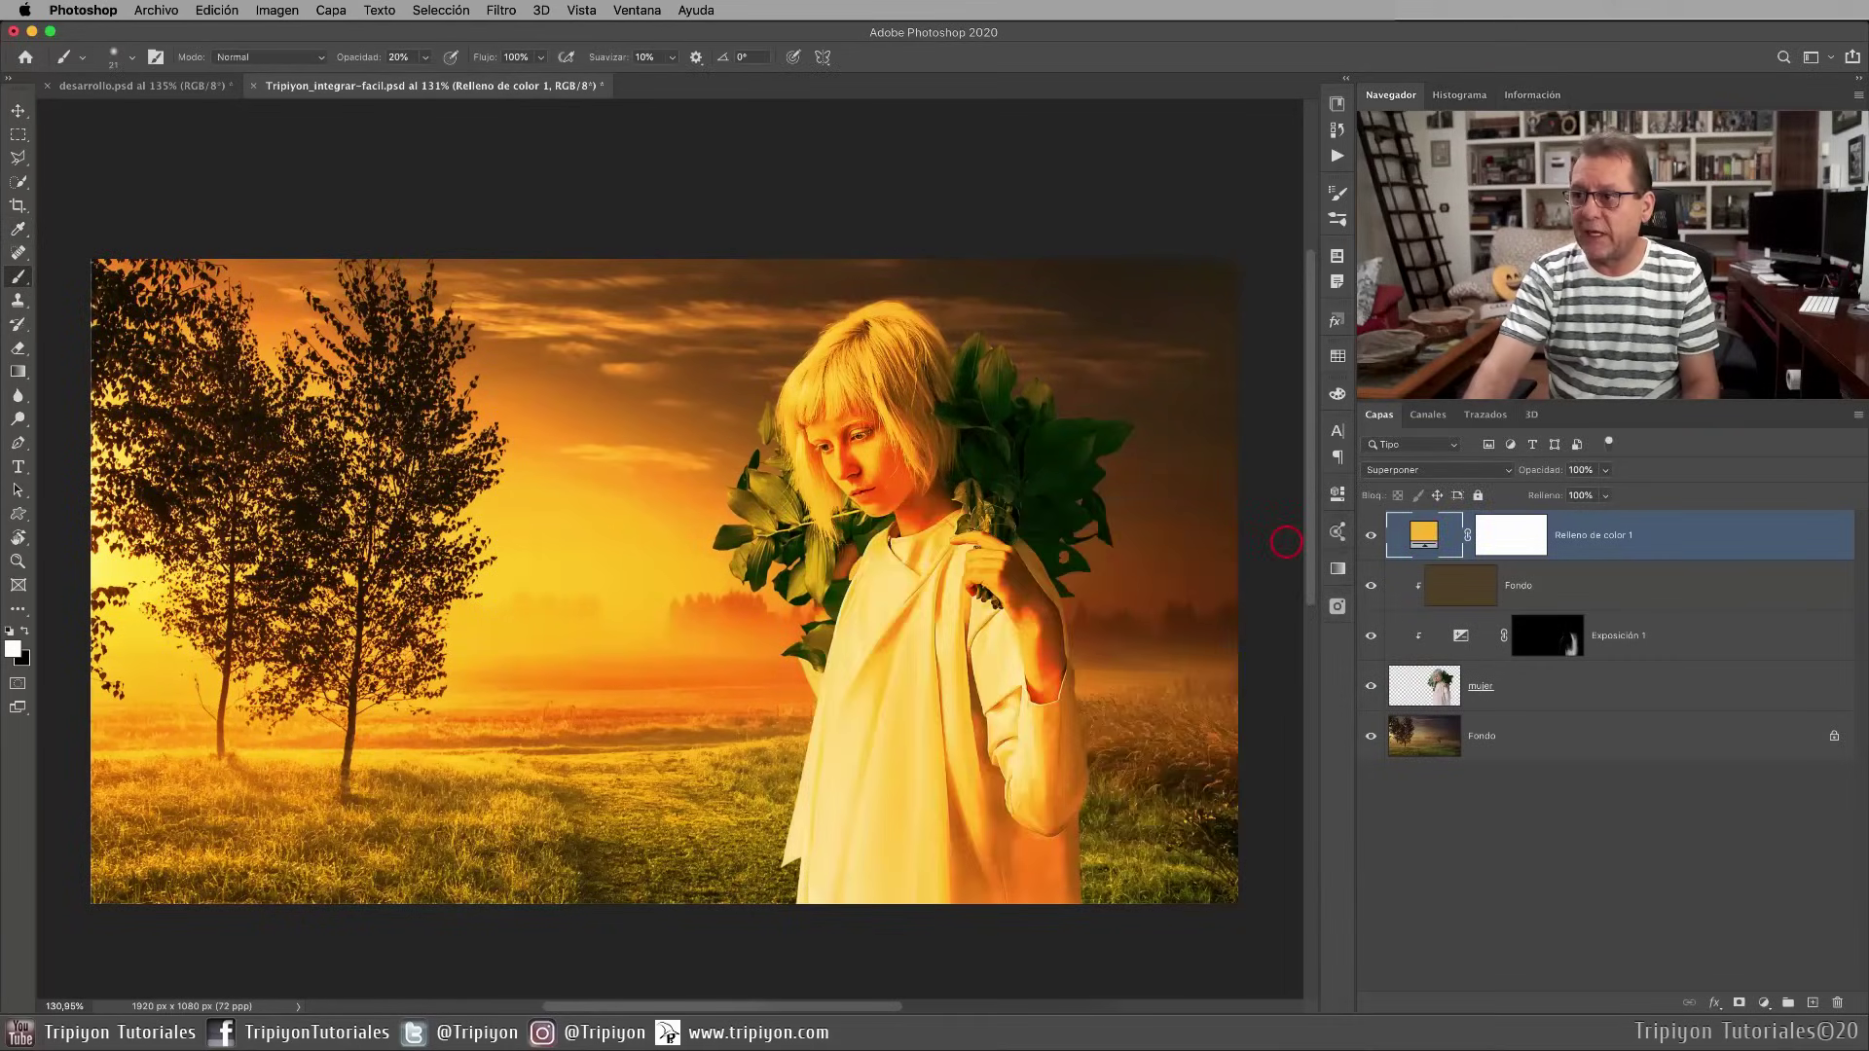
Set the Relleno de color 1 opacity to 40%, then scrub it down to about 14%
{"action": "left_click", "coordinate": [1579, 470]}
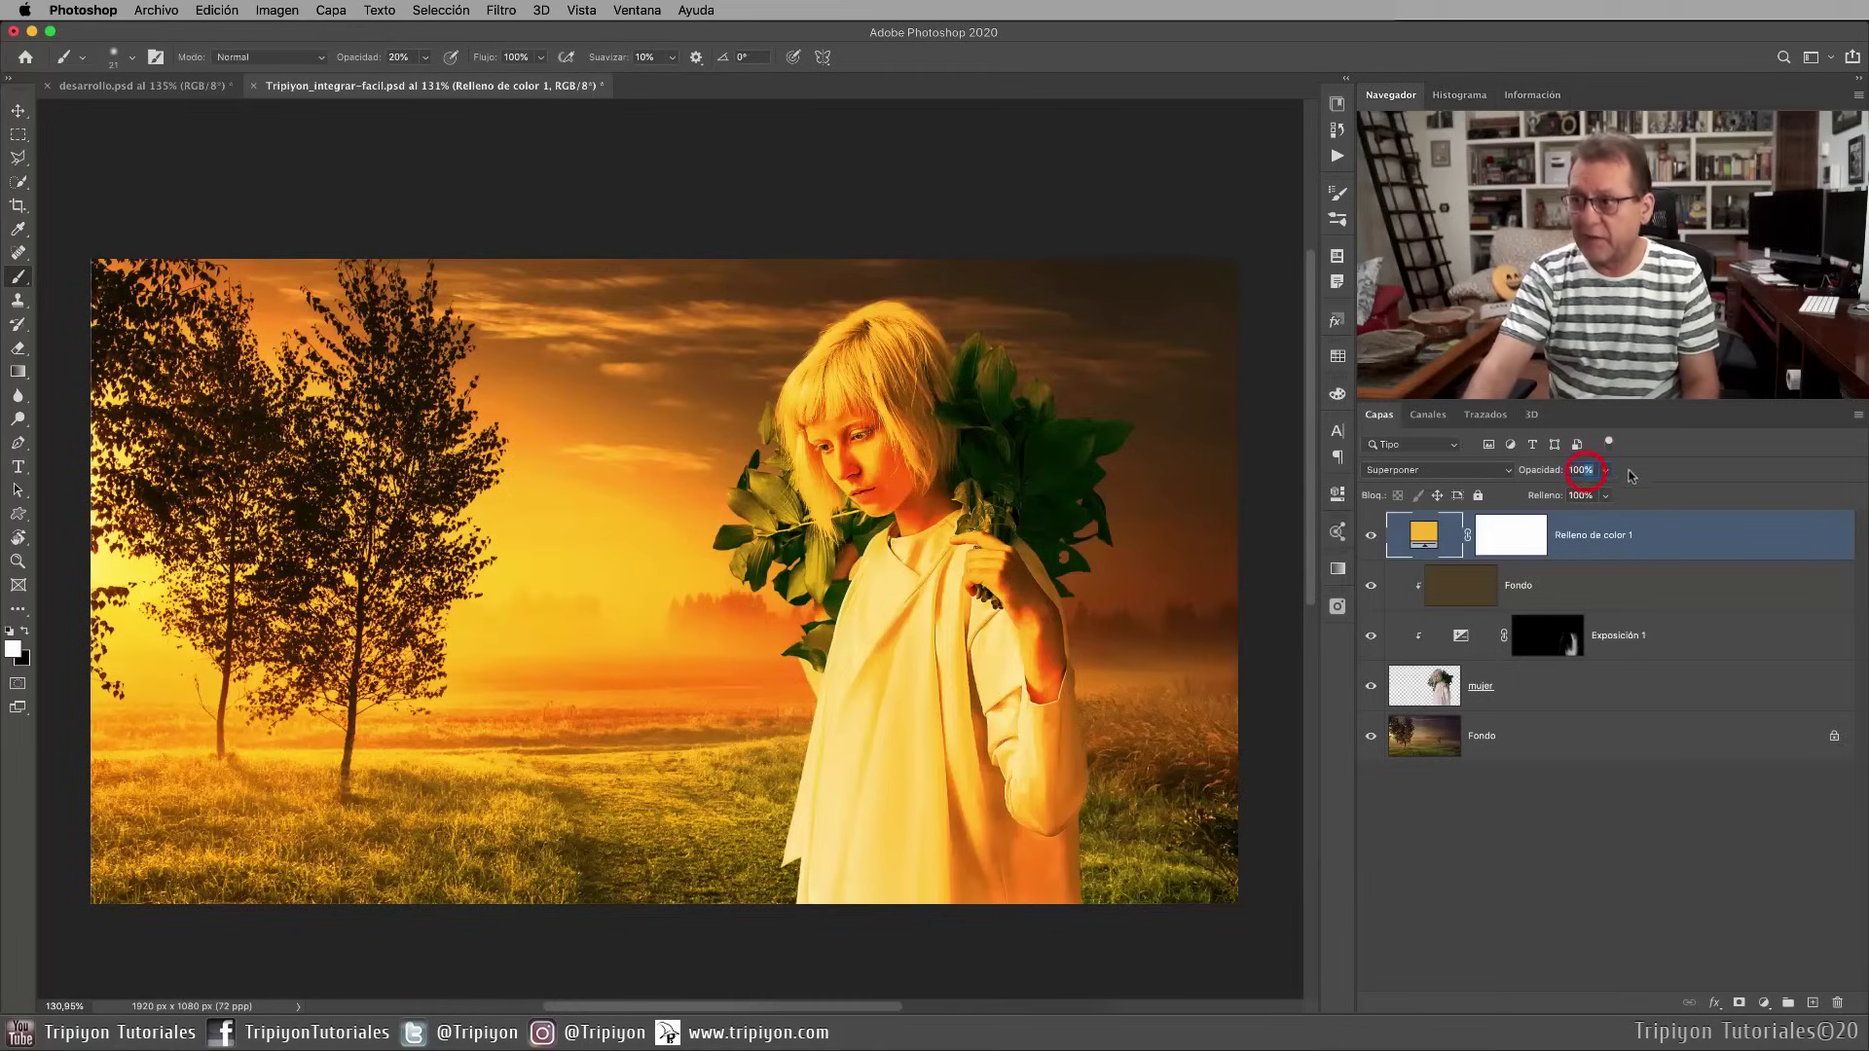
{"action": "type", "text": "4"}
{"action": "key", "text": "Return"}
{"action": "type", "text": "0"}
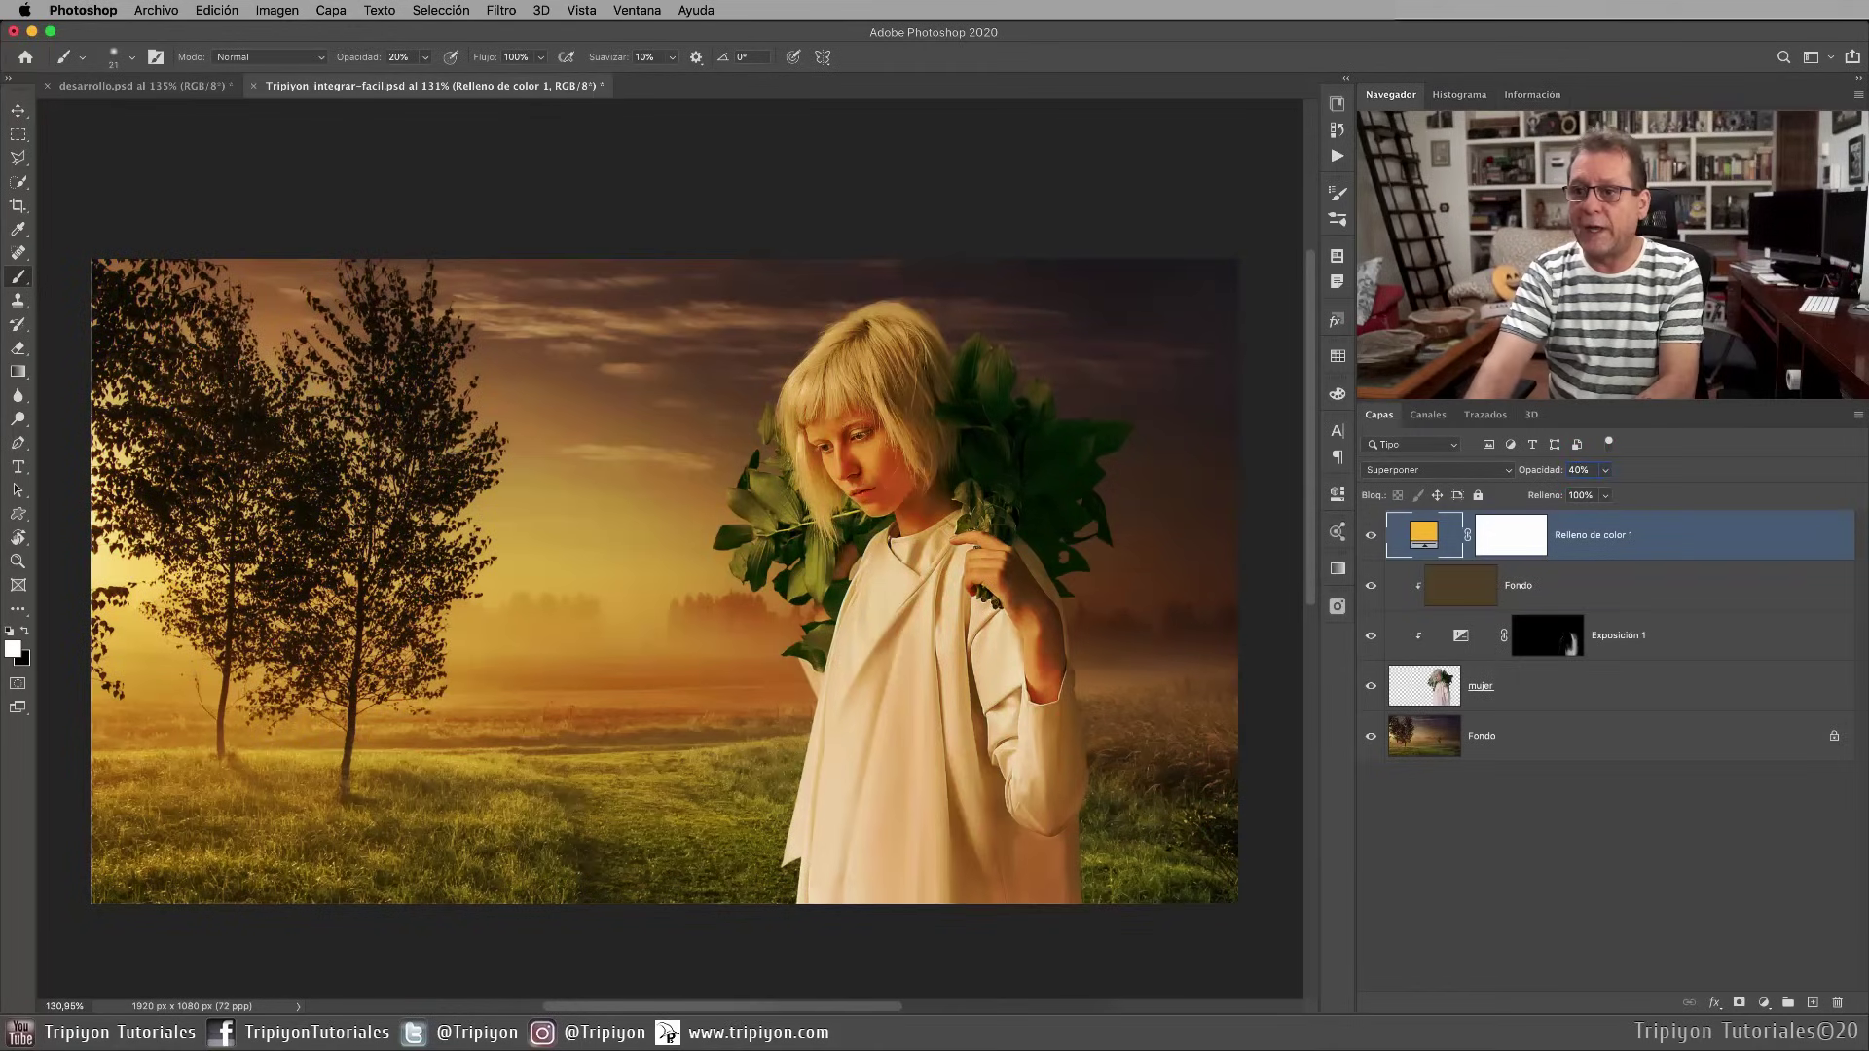
{"action": "key", "text": "Return"}
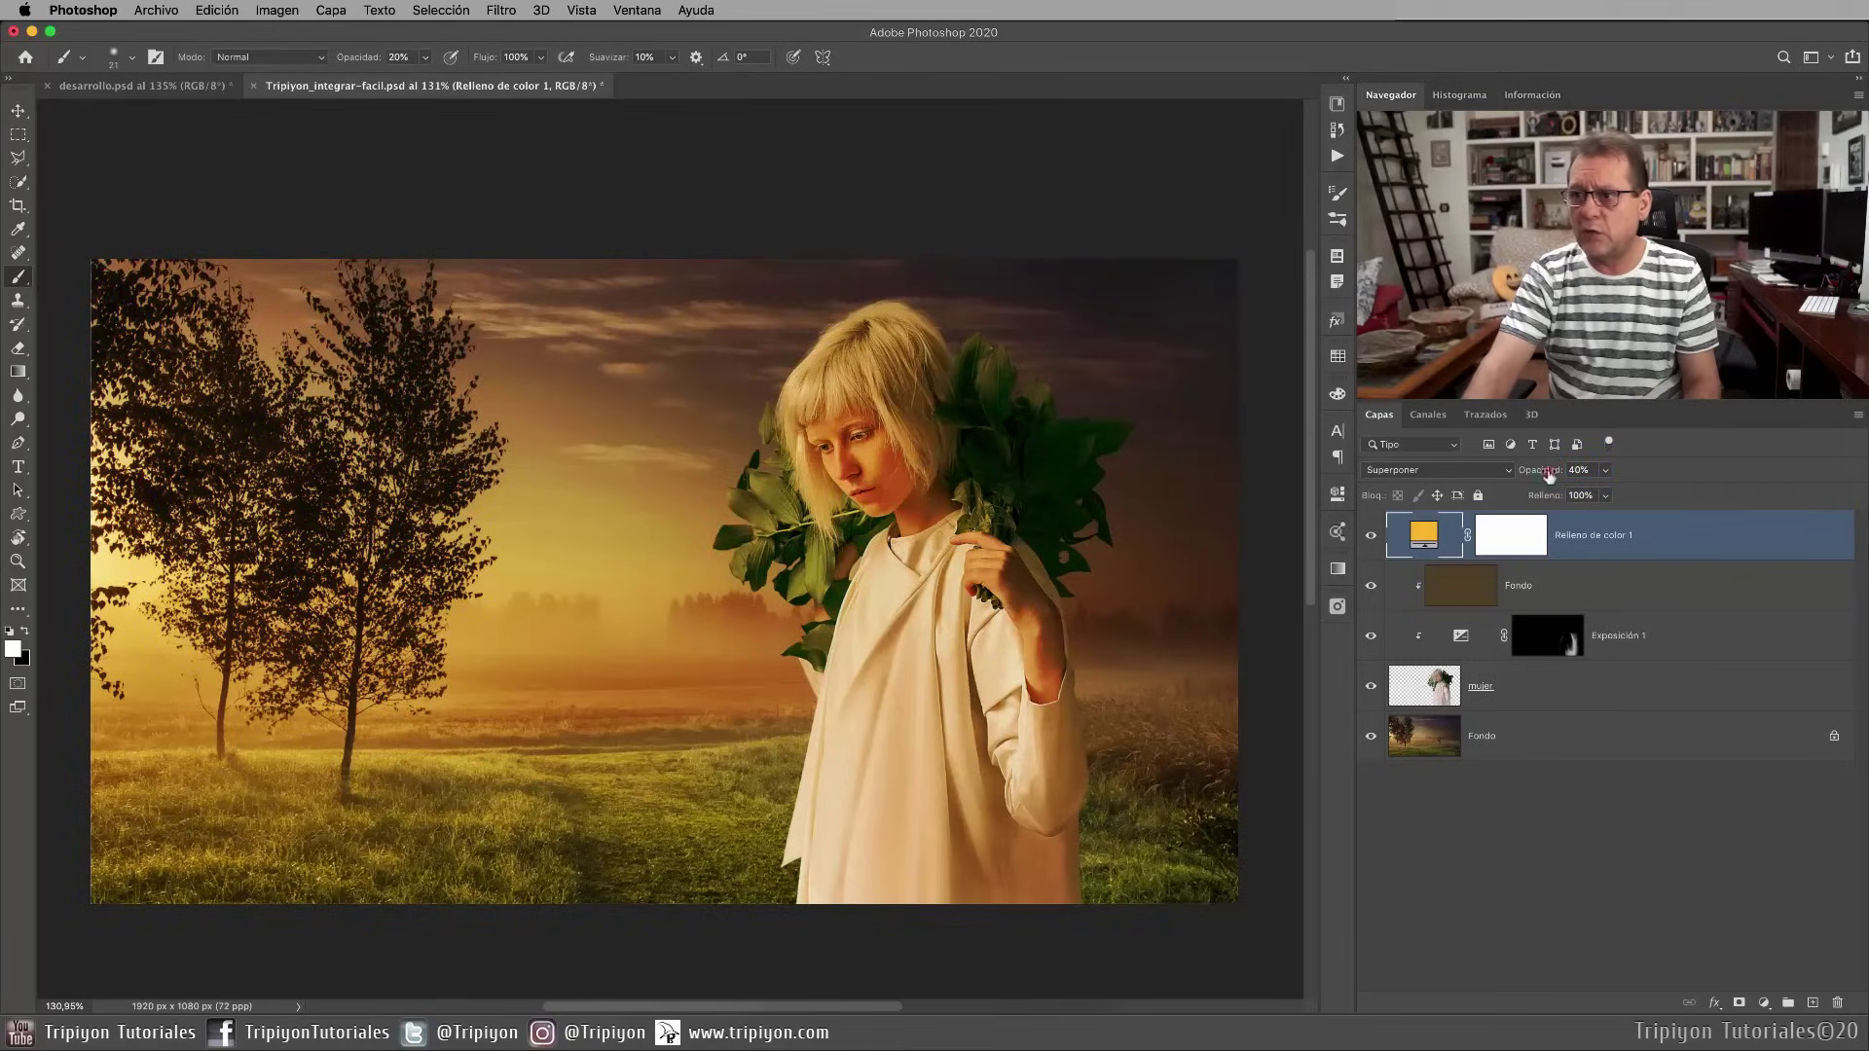
{"action": "left_click_drag", "start_coordinate": [1549, 474], "coordinate": [1533, 474]}
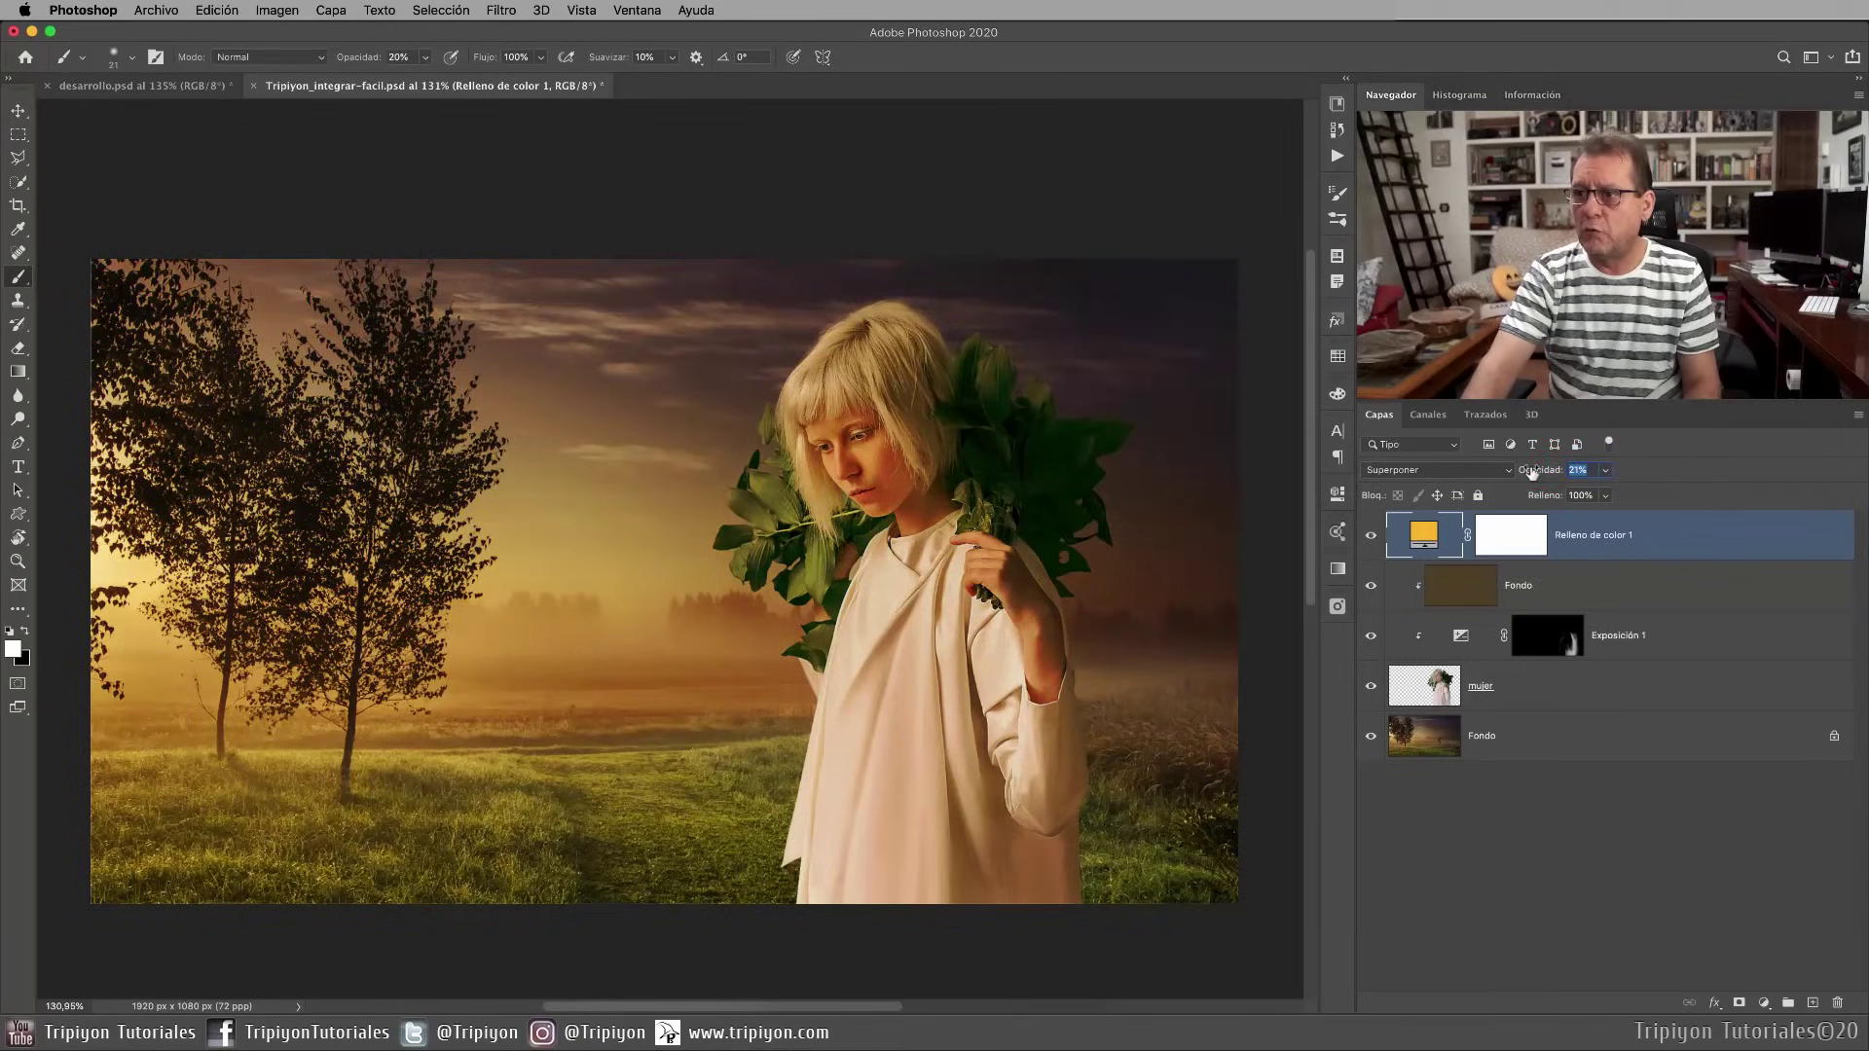
{"action": "left_click", "coordinate": [1579, 496]}
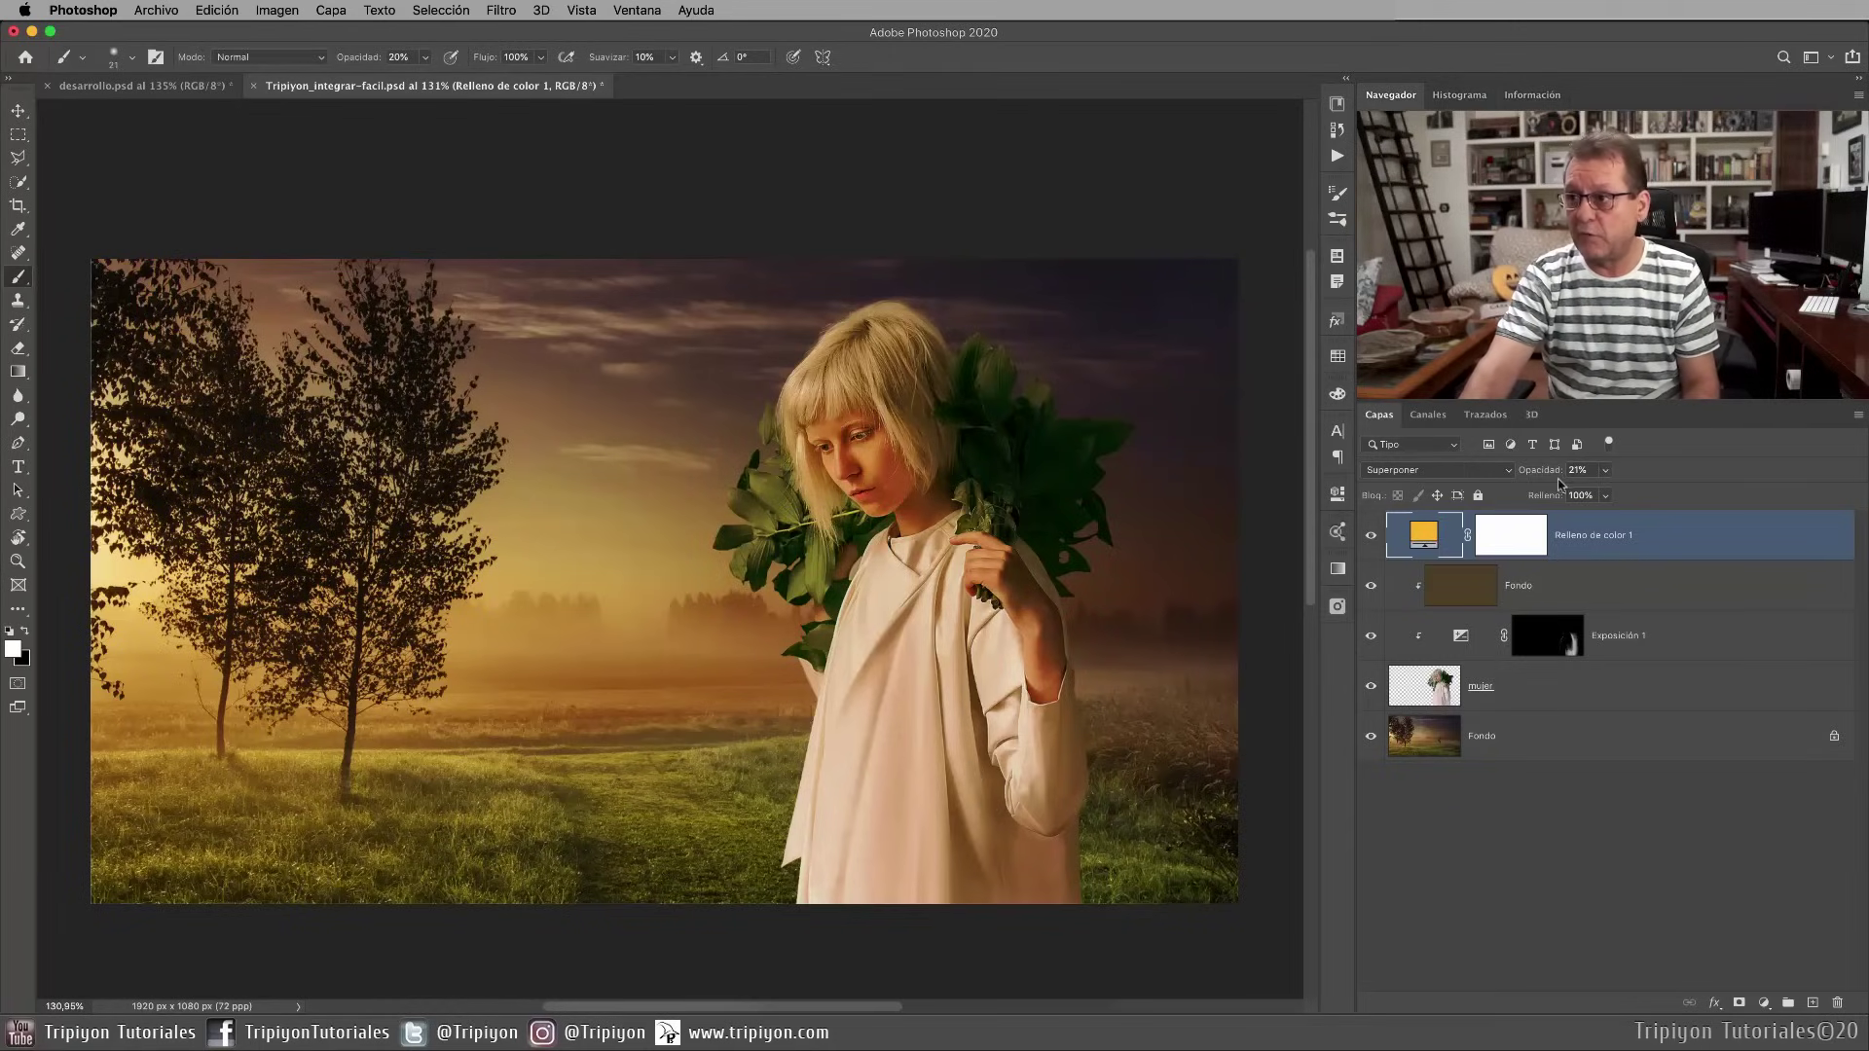
{"action": "left_click_drag", "start_coordinate": [1543, 477], "coordinate": [1540, 476]}
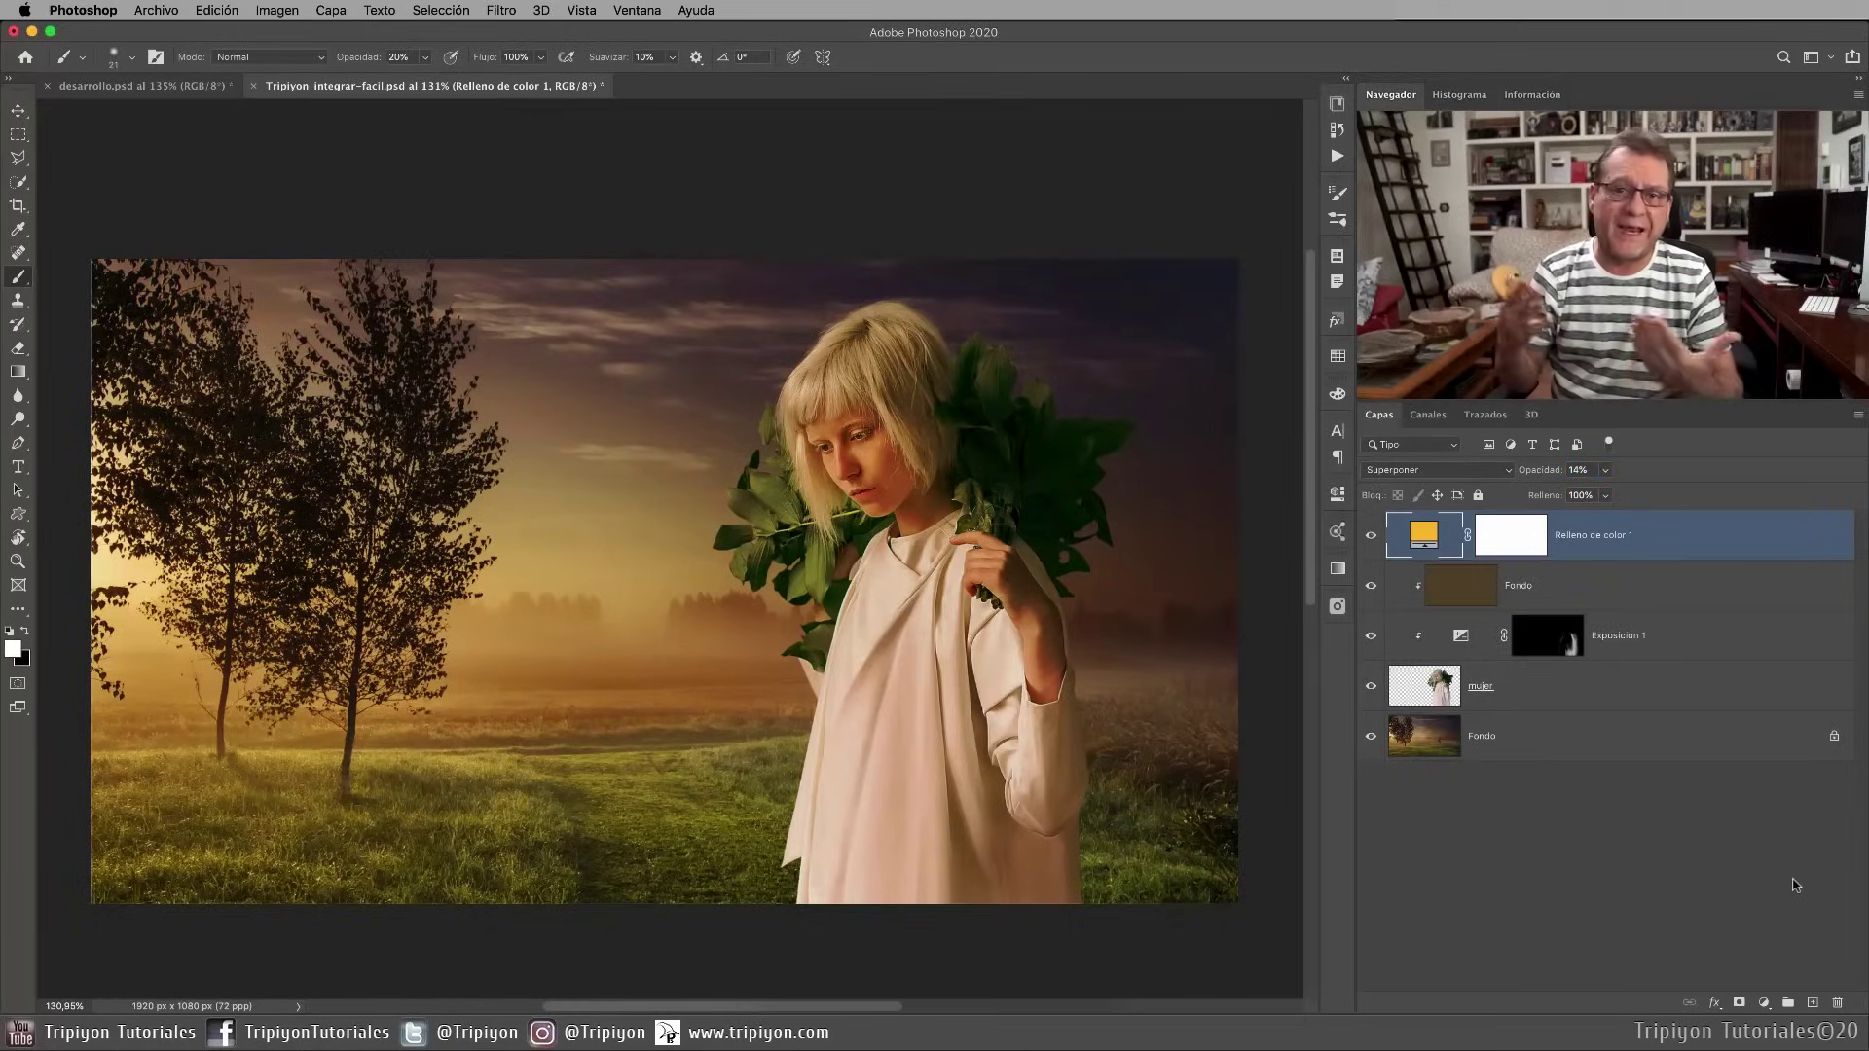